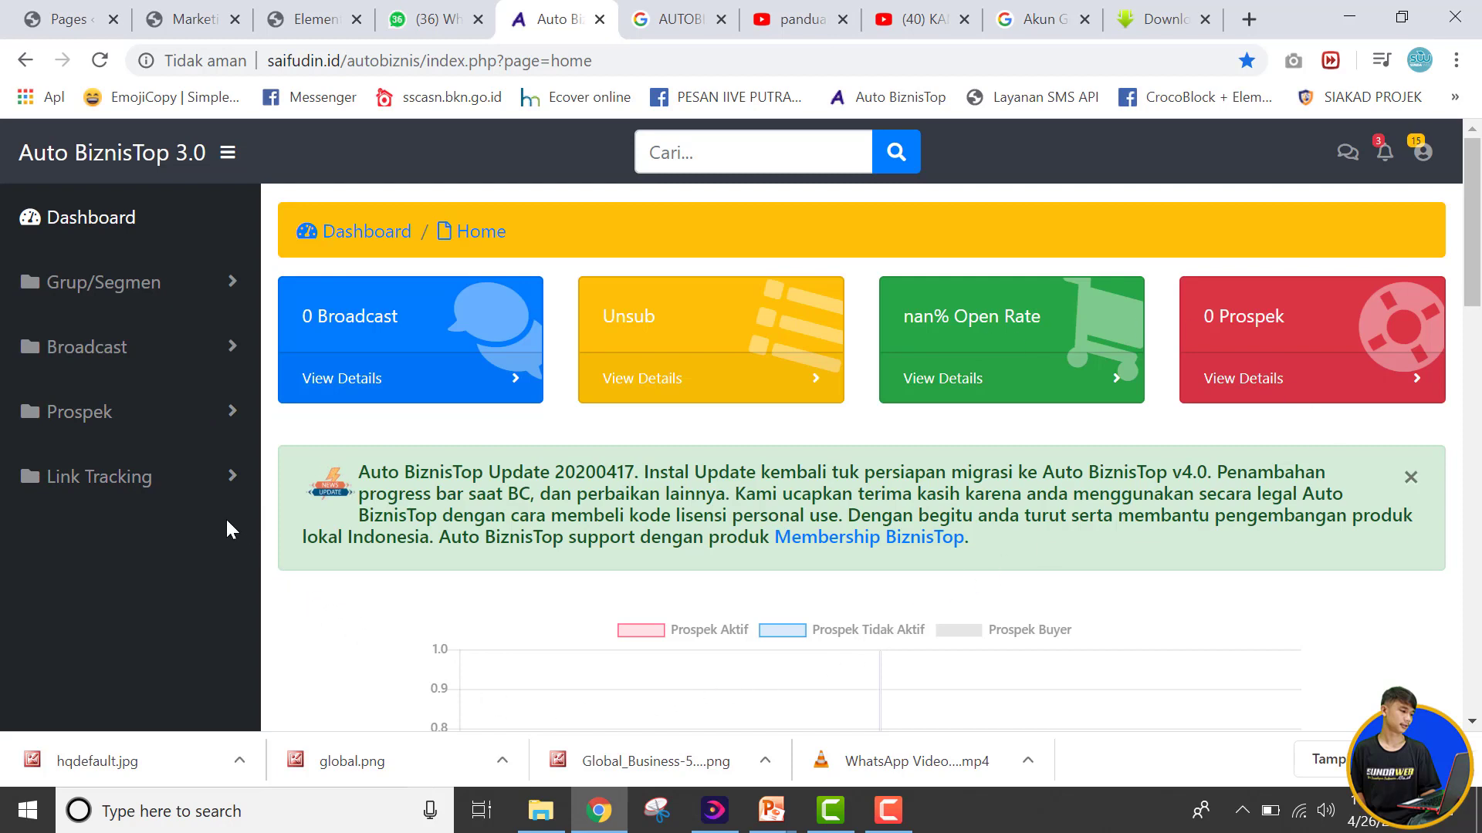
# - Open the List Grup page and examine its usage instructions and the columns of the group table
pyautogui.click(186, 291)
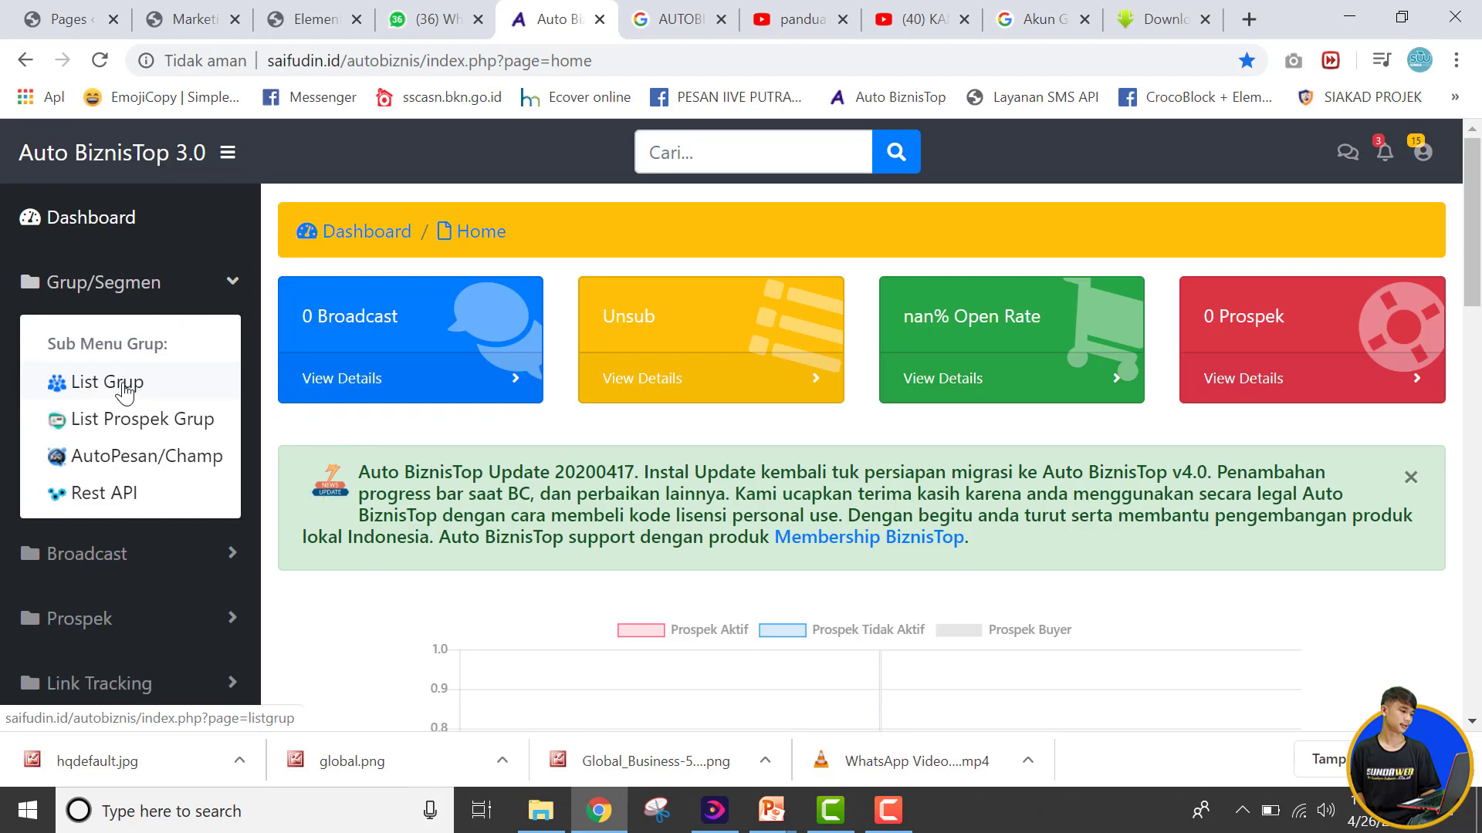
pyautogui.click(124, 389)
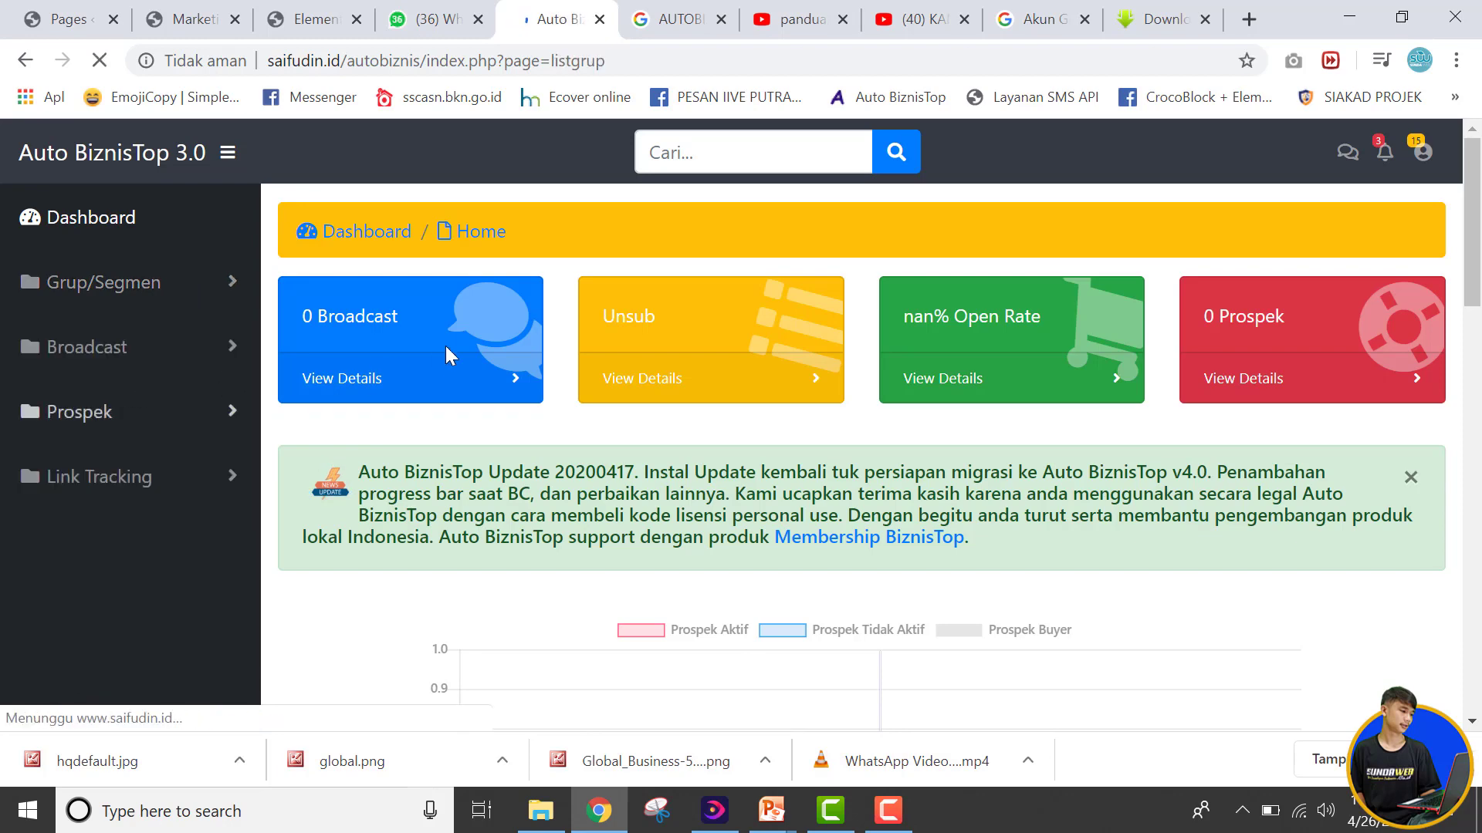
pyautogui.scroll(-3, 1400, 527)
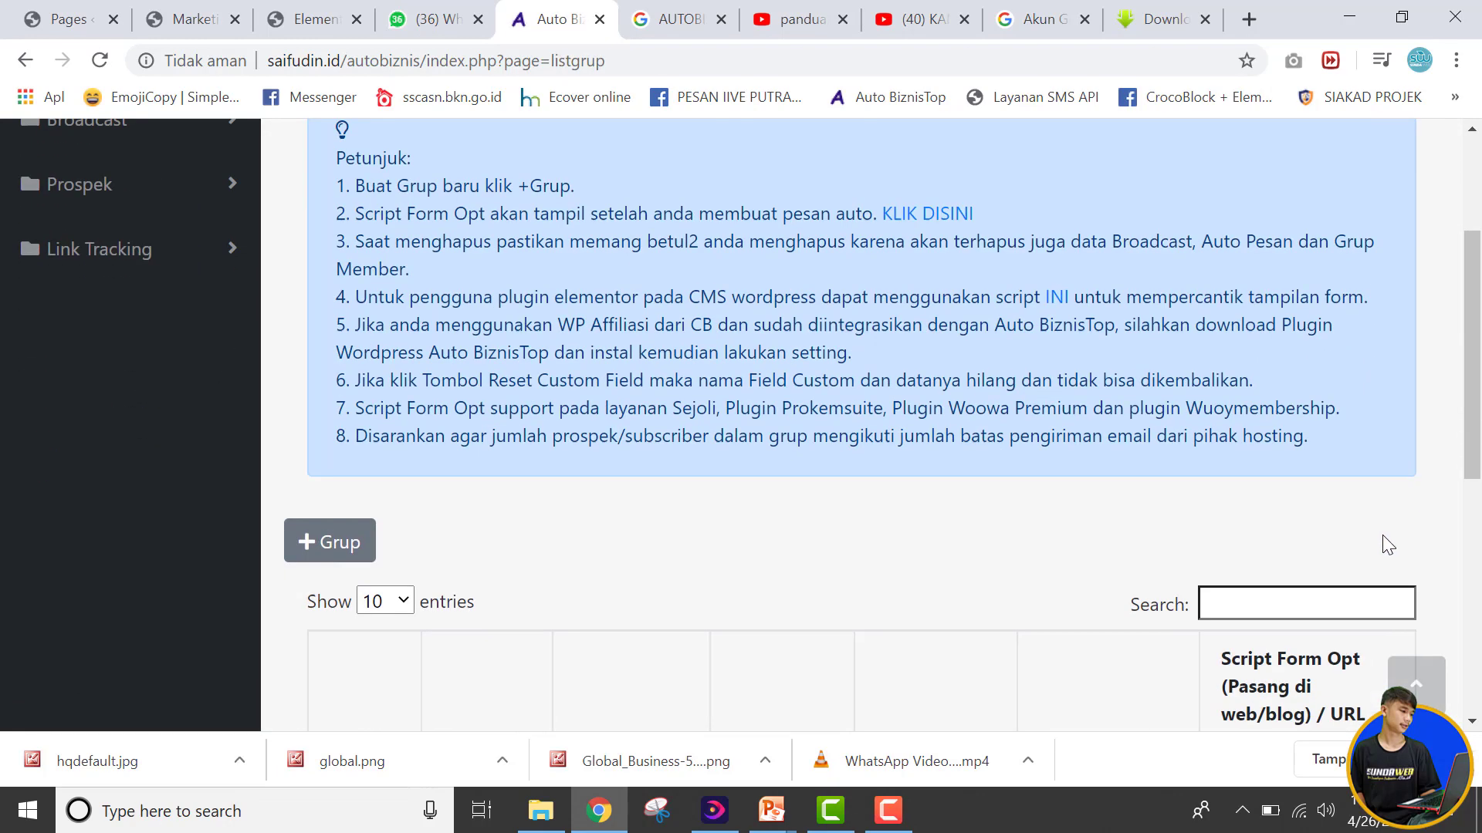
pyautogui.scroll(-3, 577, 528)
pyautogui.scroll(5, 575, 532)
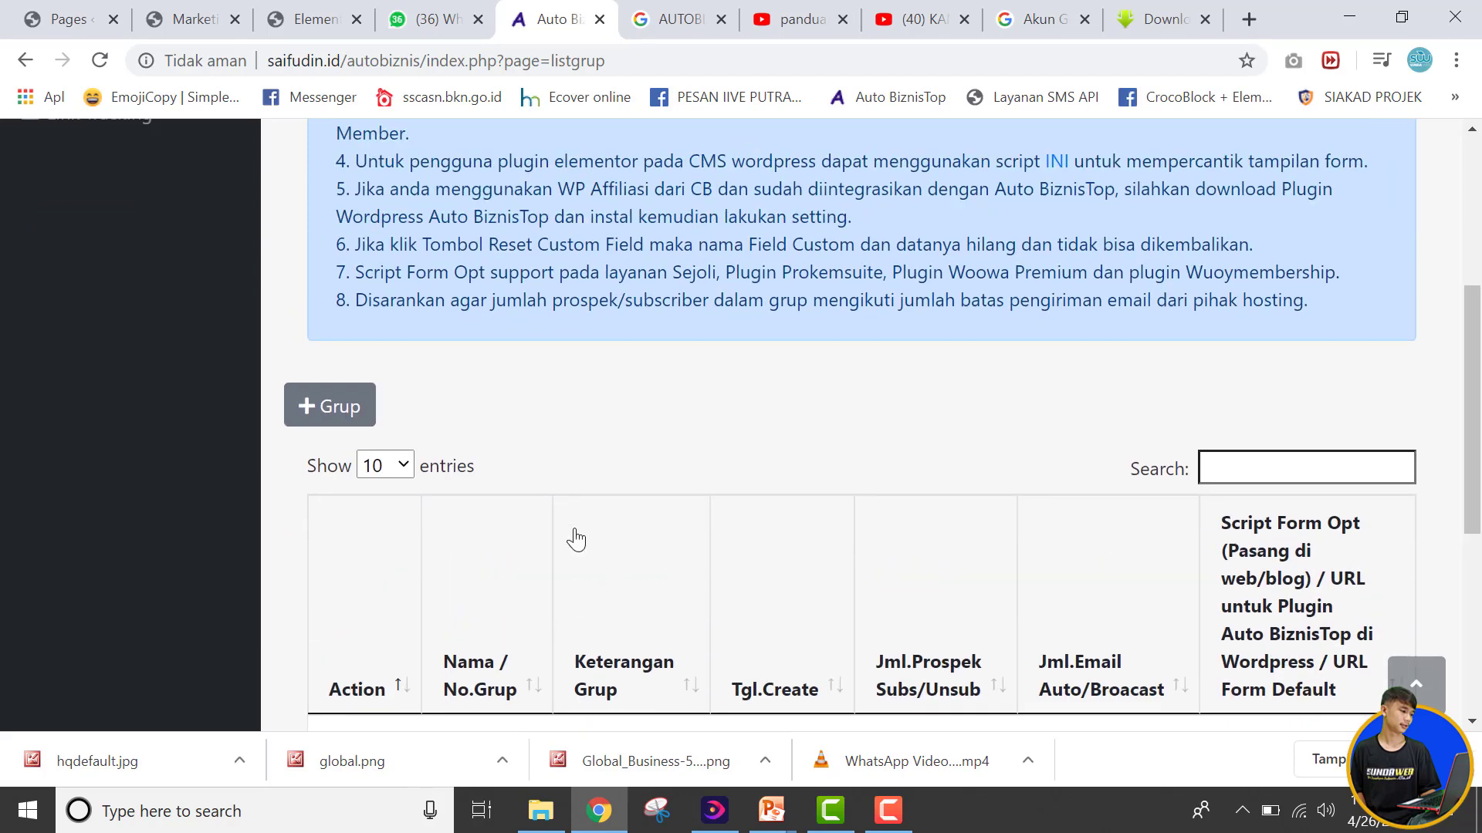
pyautogui.scroll(1, 577, 538)
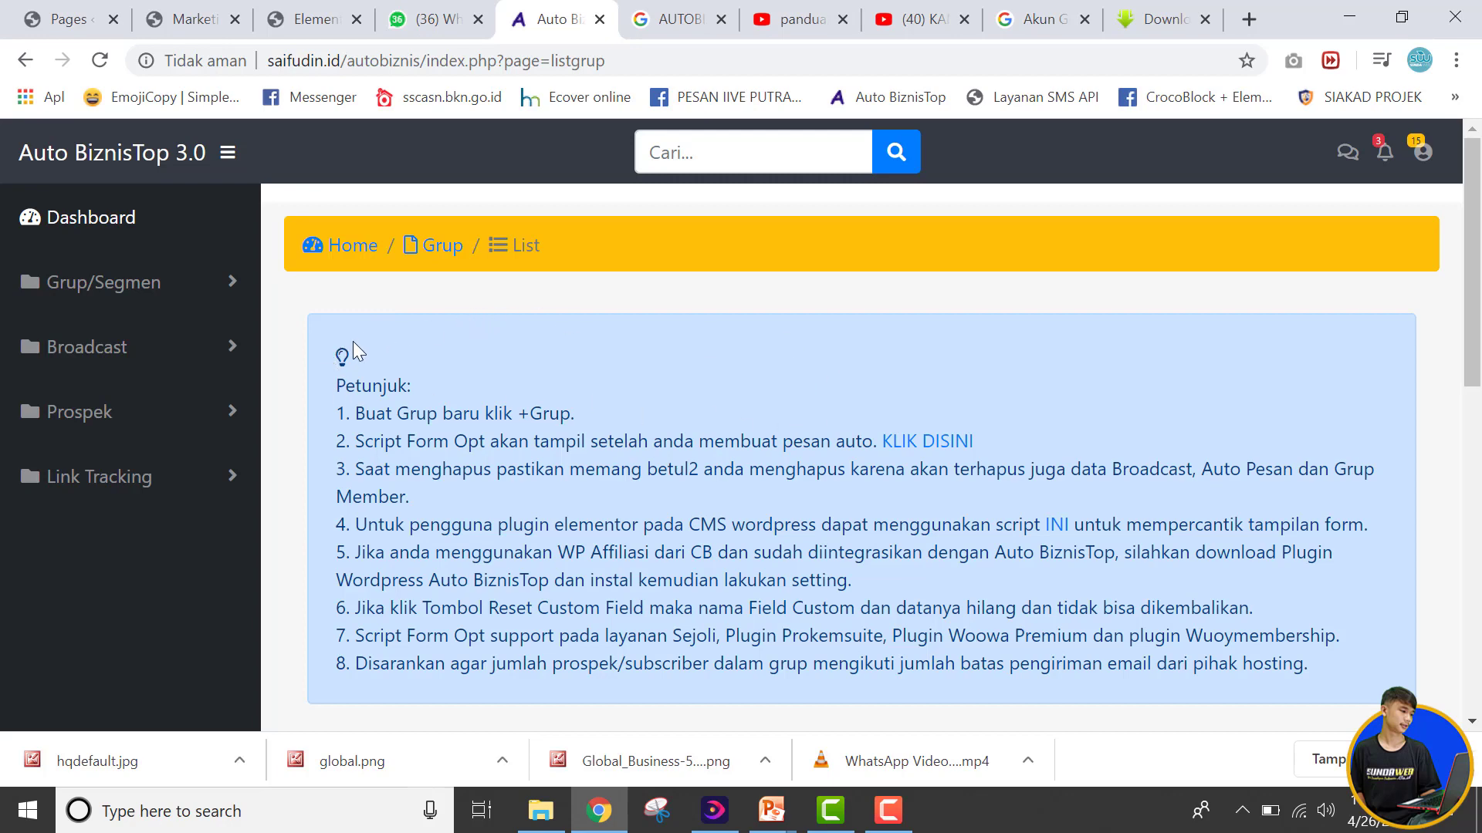
pyautogui.scroll(-8, 354, 341)
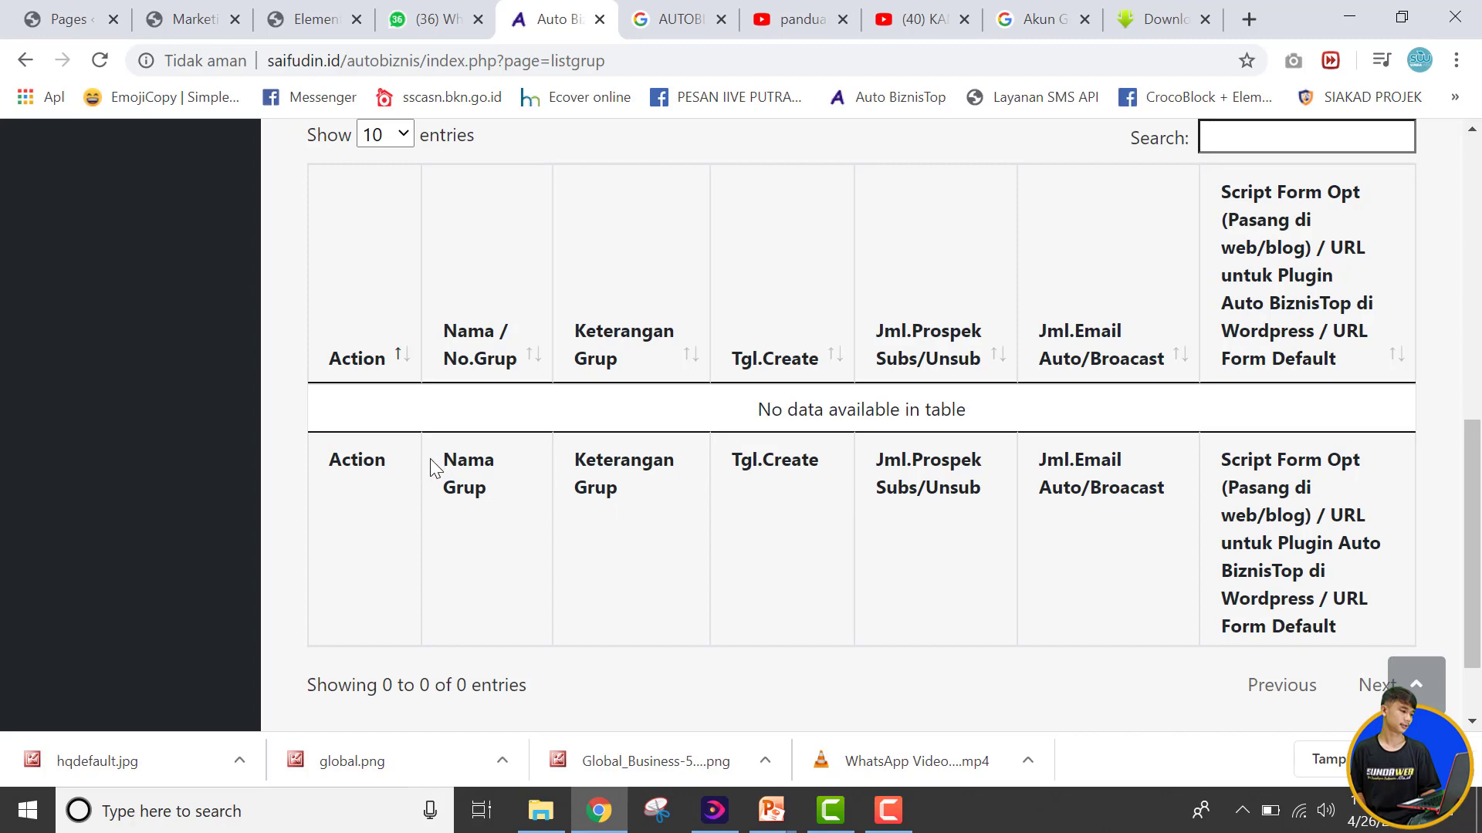
pyautogui.scroll(5, 956, 550)
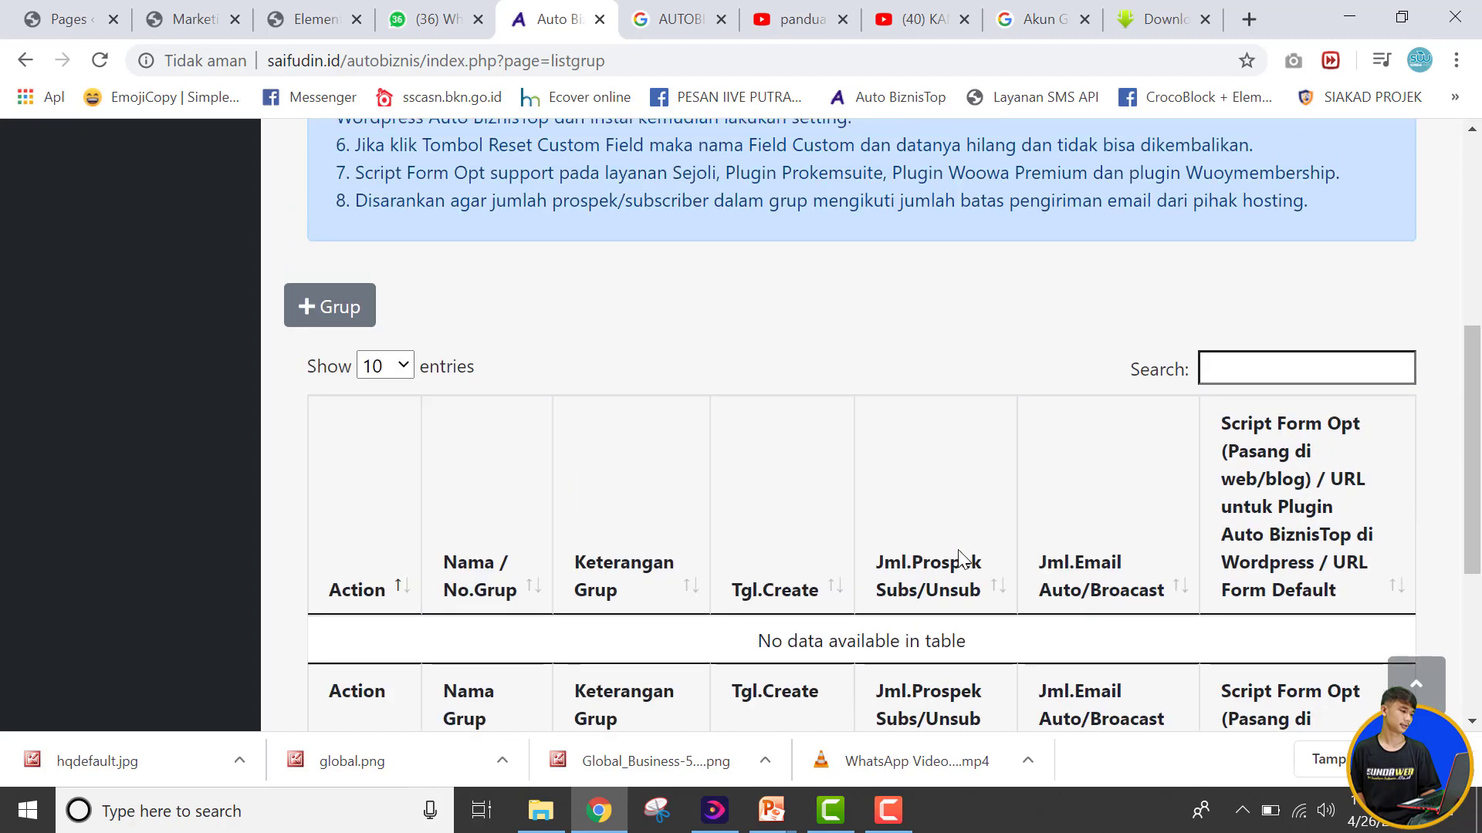
pyautogui.scroll(1, 521, 546)
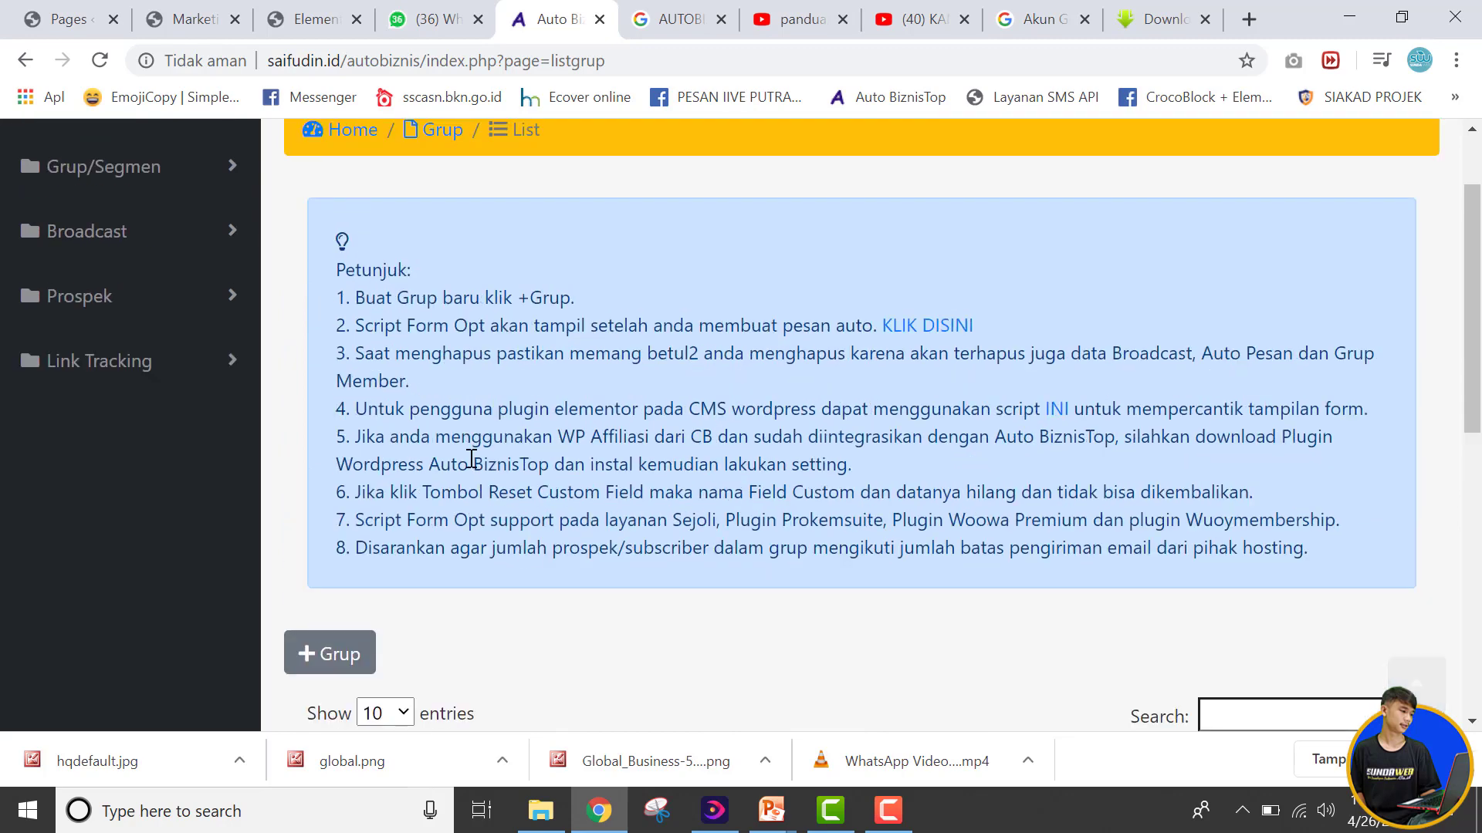
pyautogui.moveTo(351, 300); pyautogui.dragTo(1333, 577)
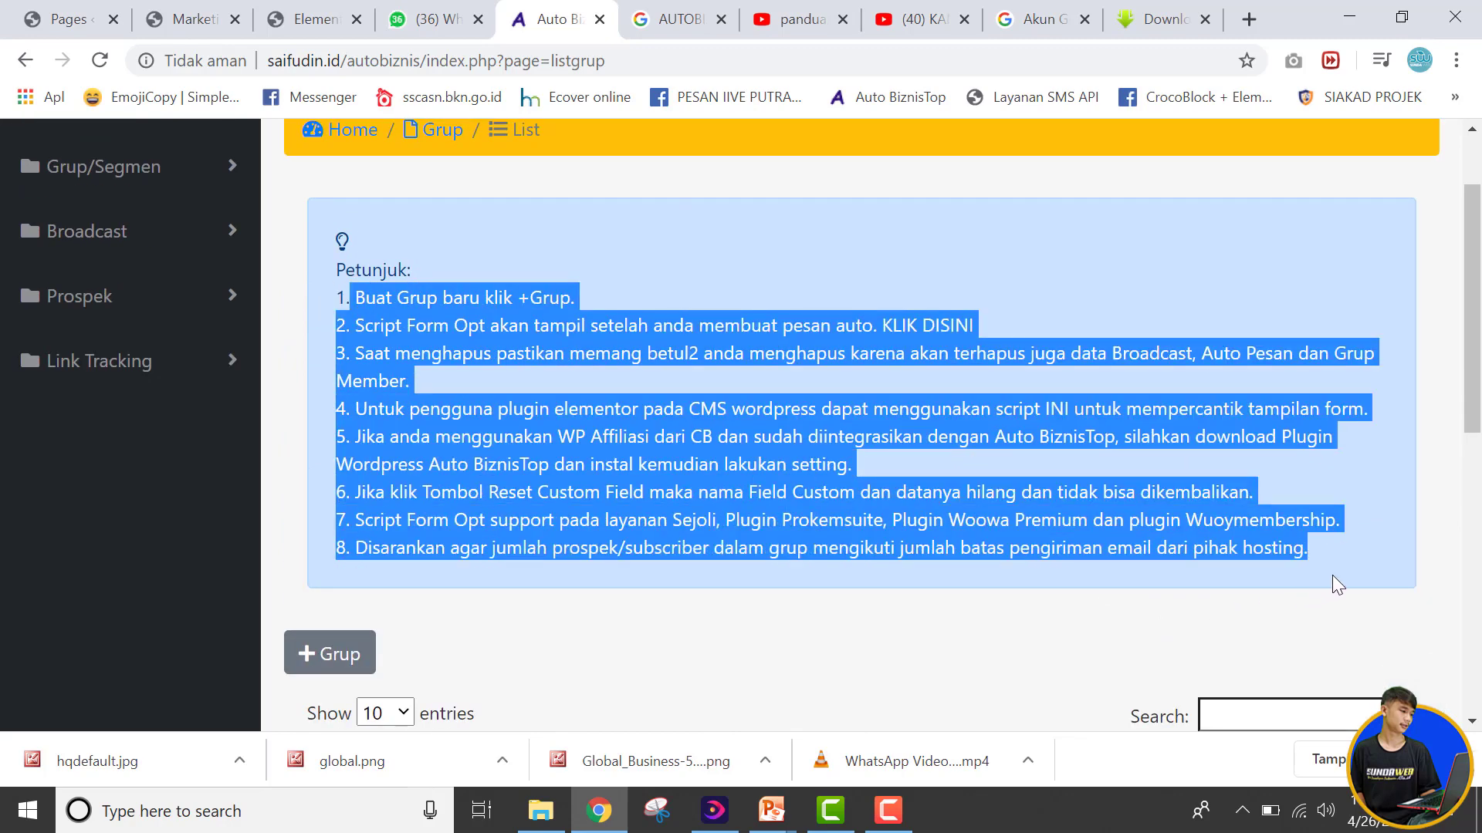
pyautogui.click(939, 586)
pyautogui.scroll(2, 849, 564)
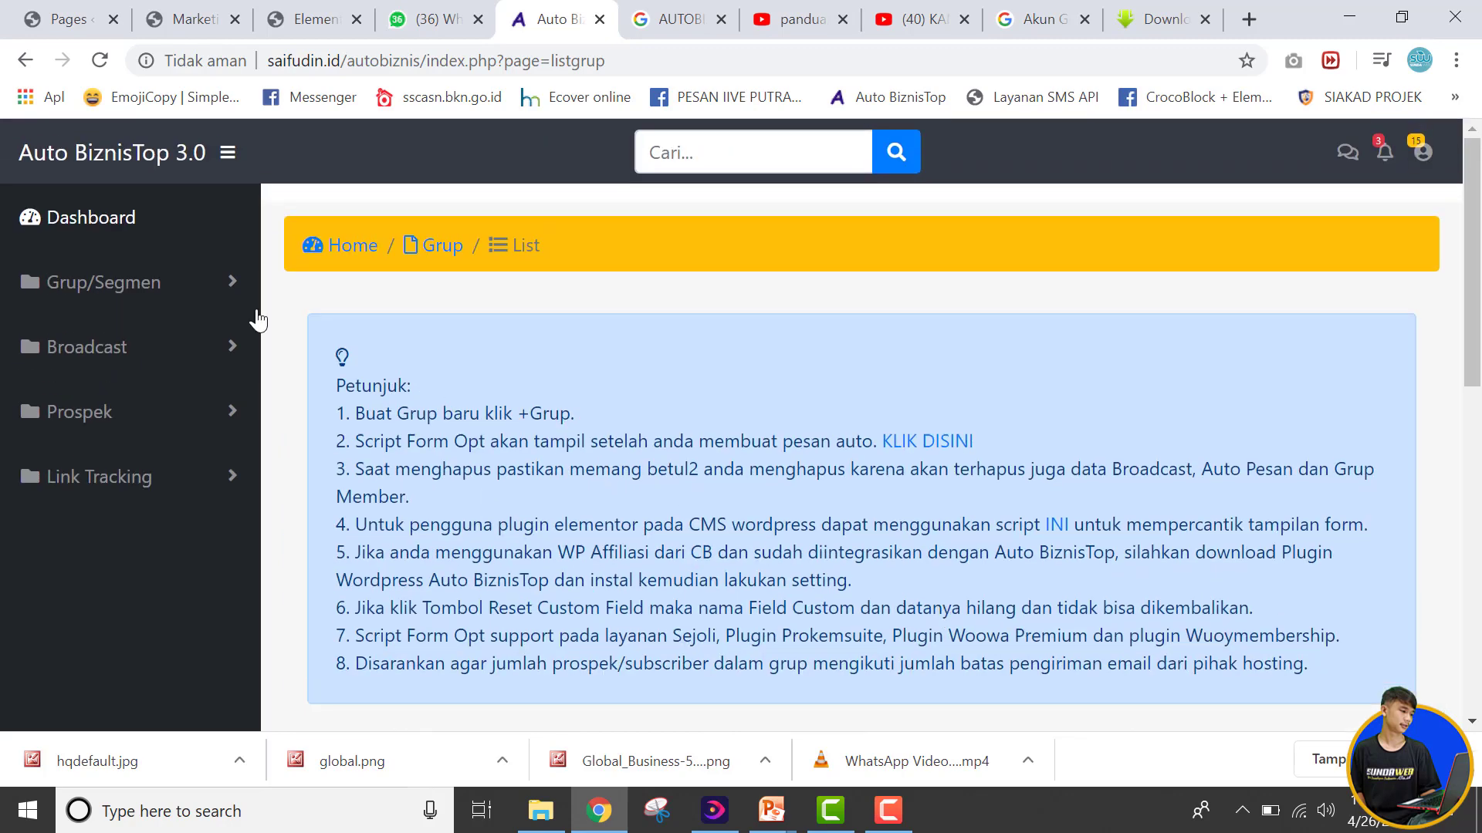
# - Open the List Prospek Grup page and check which groups its Pilih Grup selector offers
pyautogui.click(167, 289)
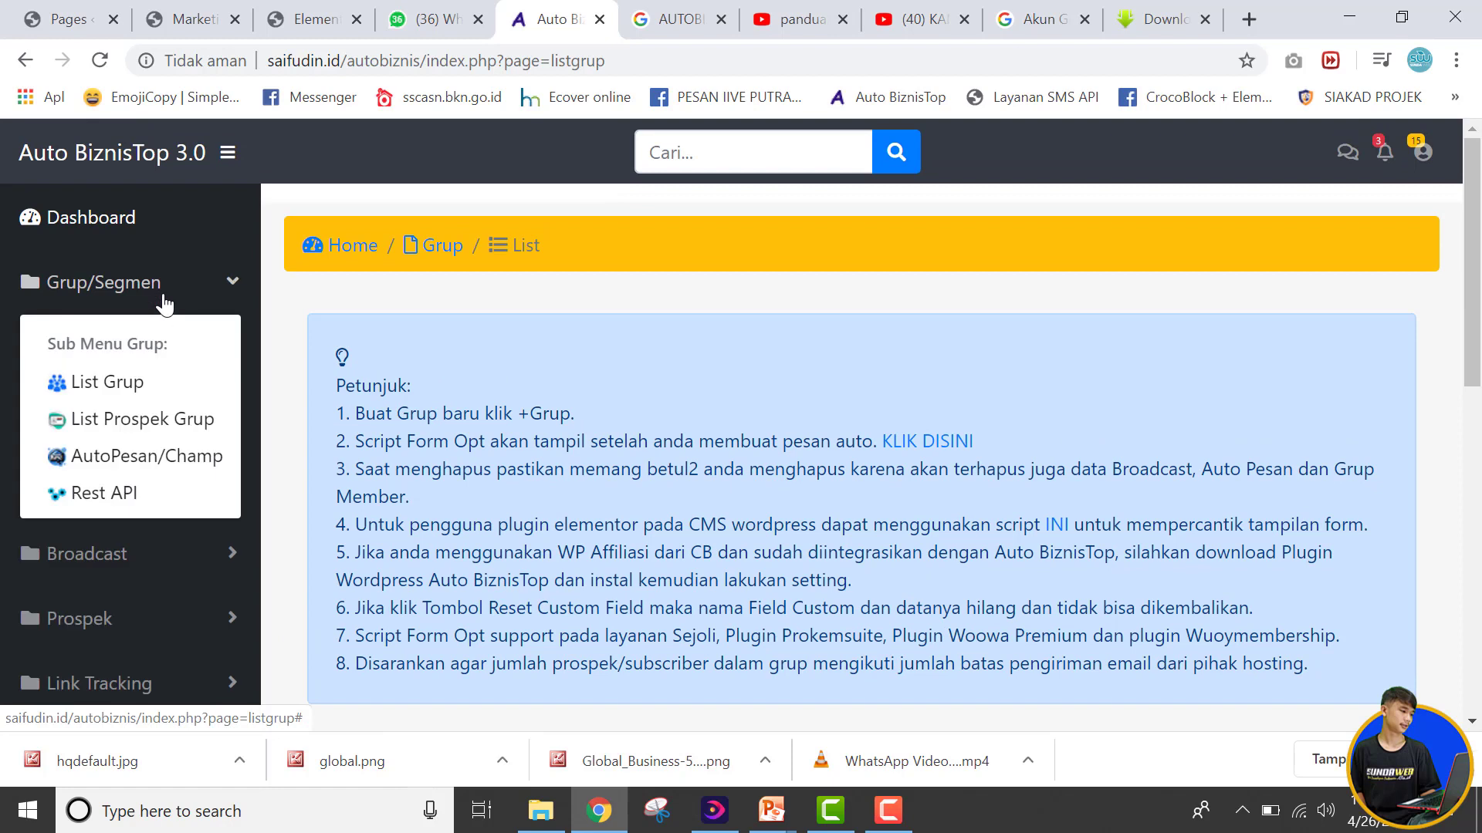
pyautogui.click(154, 422)
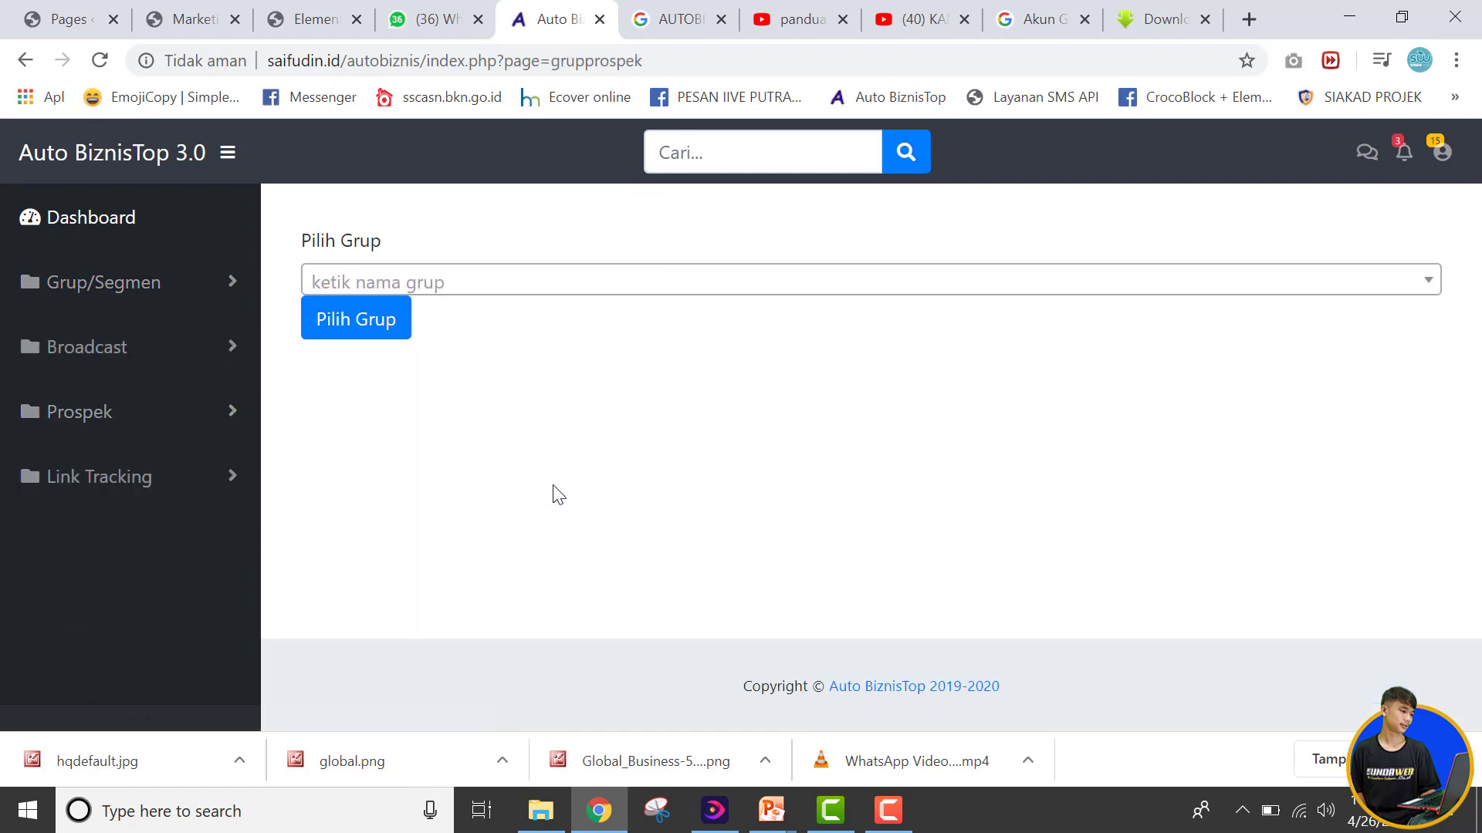
pyautogui.click(570, 284)
pyautogui.click(563, 279)
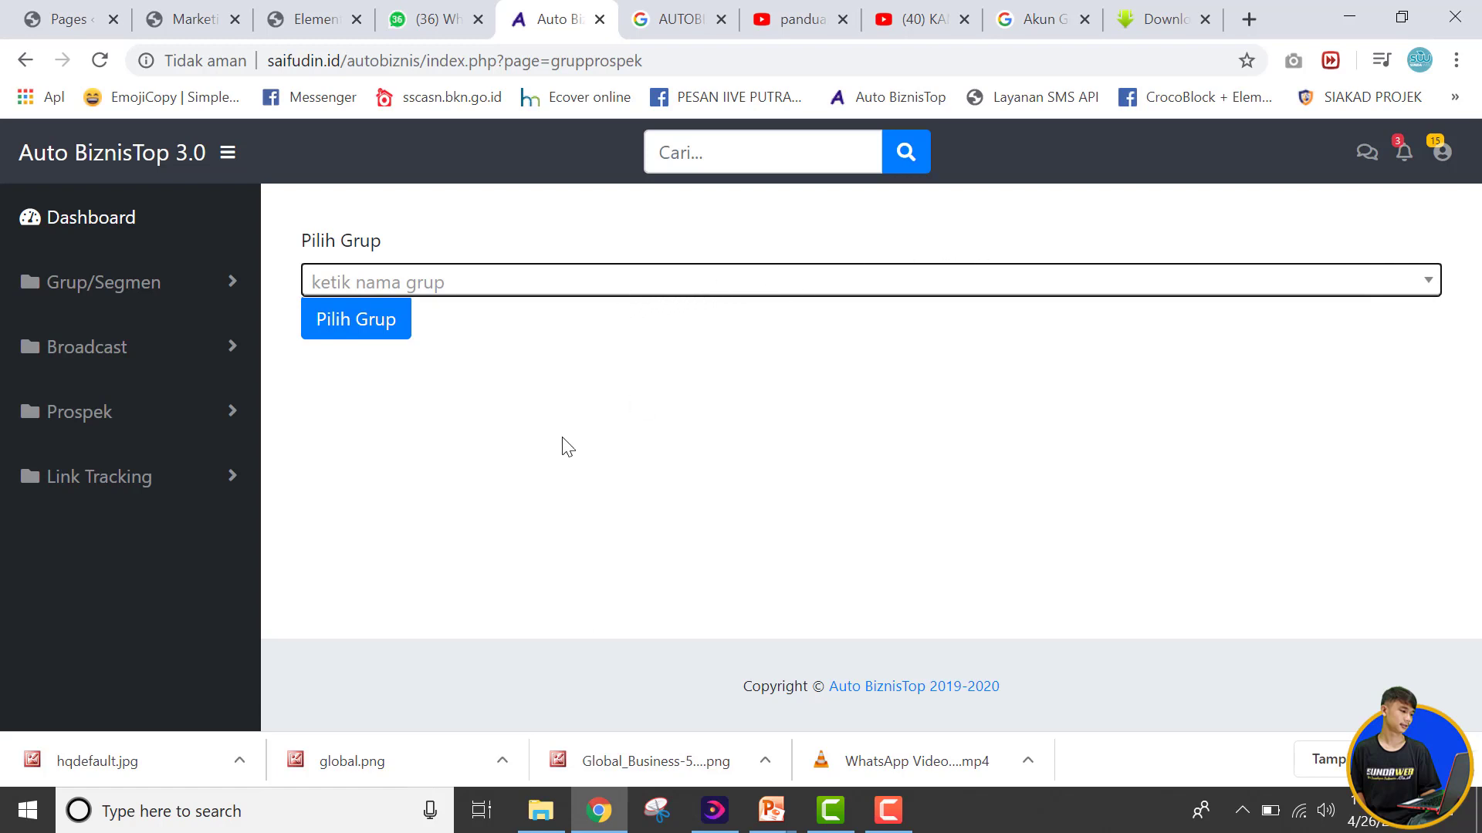
# - Open the AutoPesan/Champ page and check which groups can be chosen for automatic messages
pyautogui.click(172, 297)
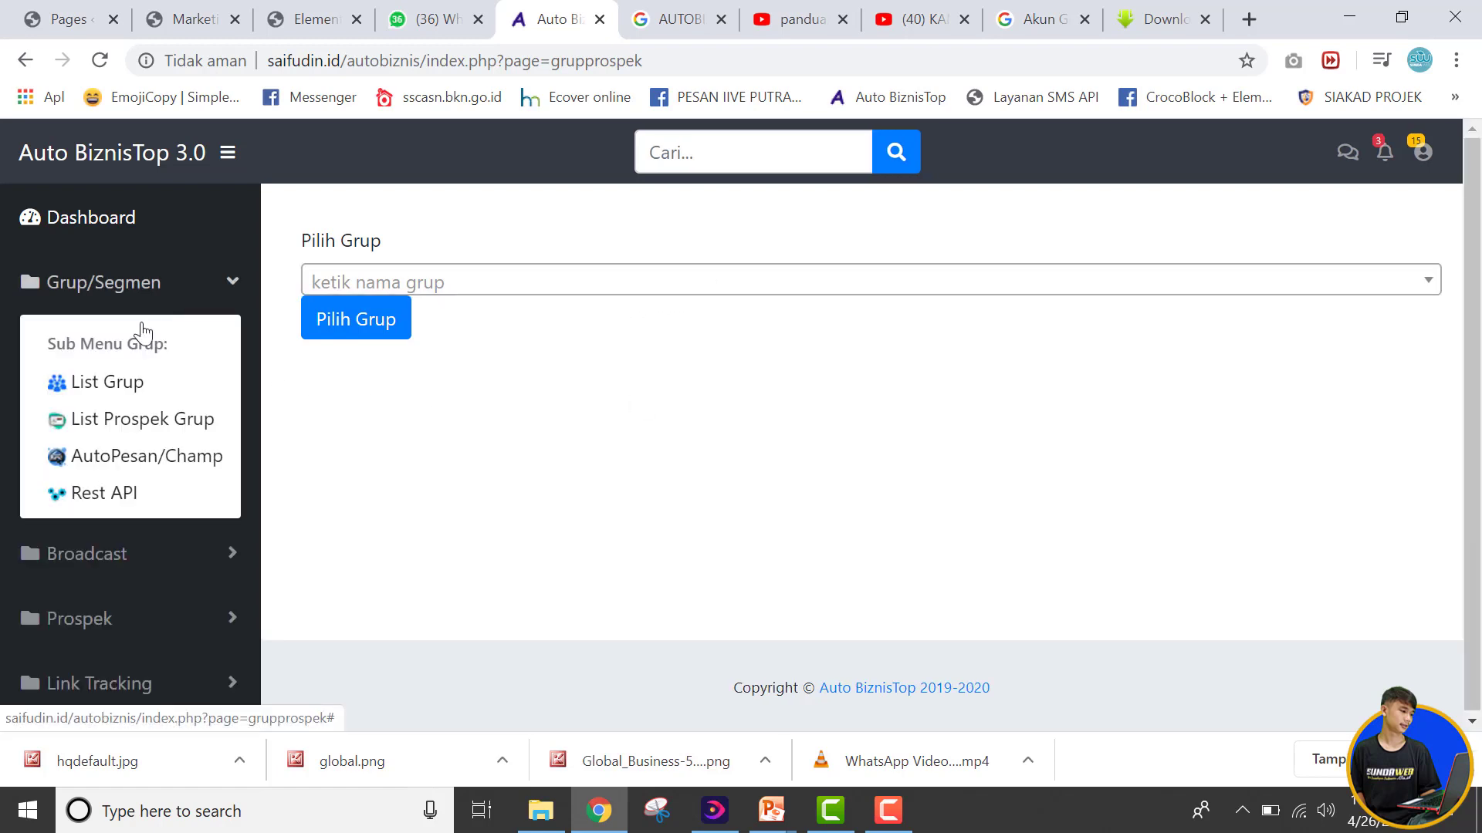
pyautogui.click(151, 457)
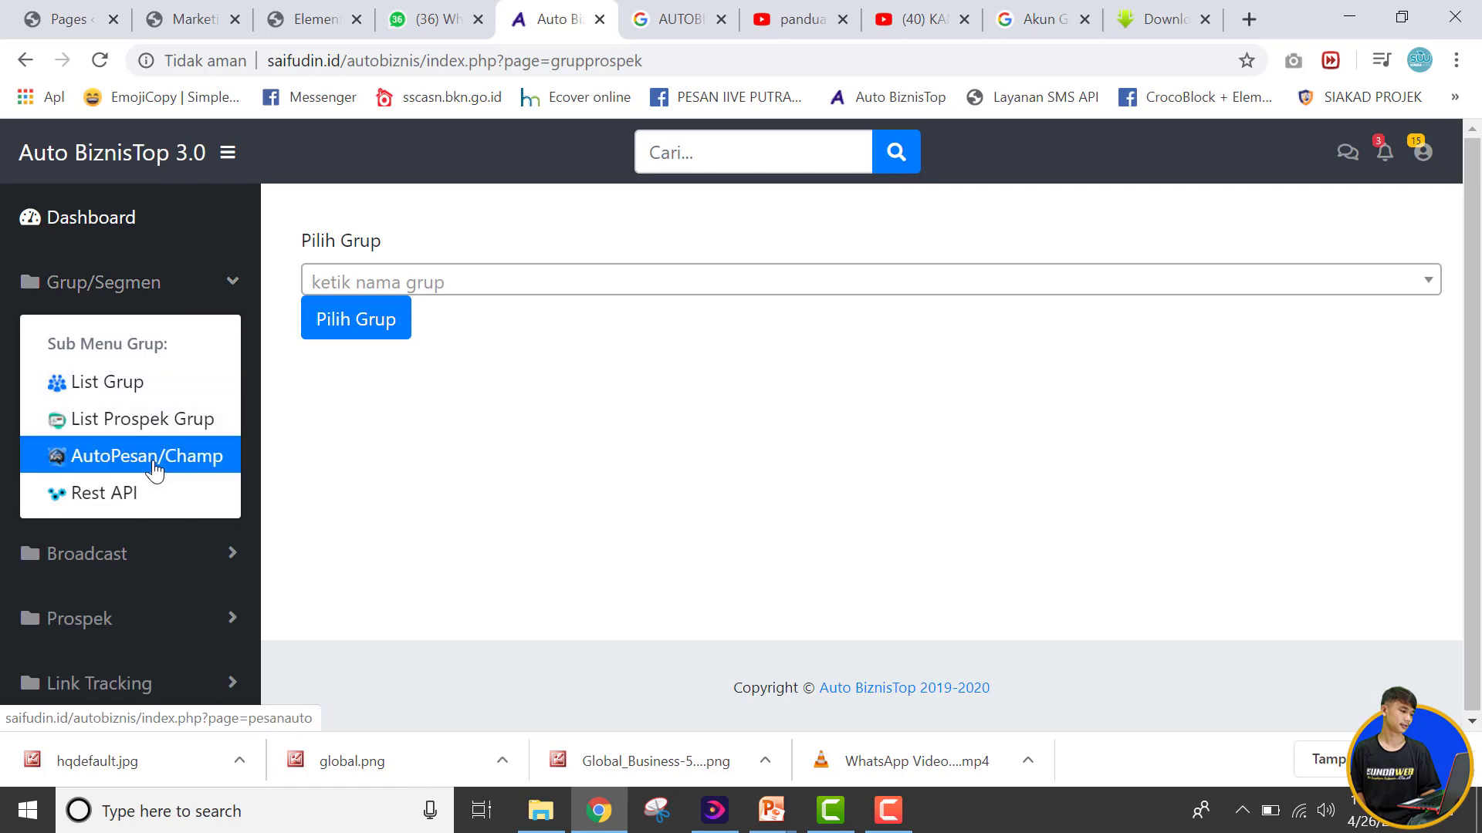
pyautogui.click(476, 281)
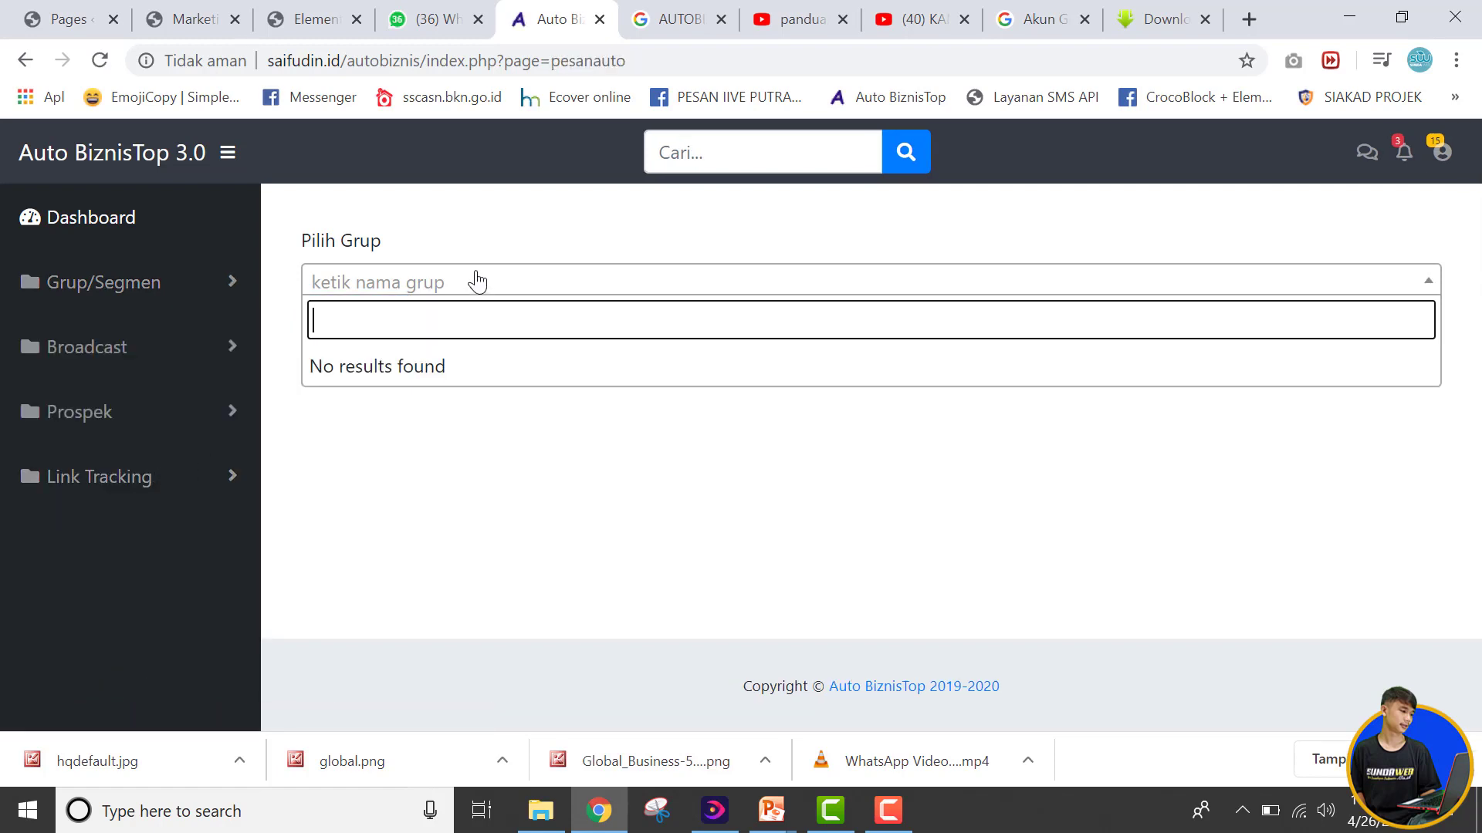
pyautogui.click(485, 286)
pyautogui.click(603, 407)
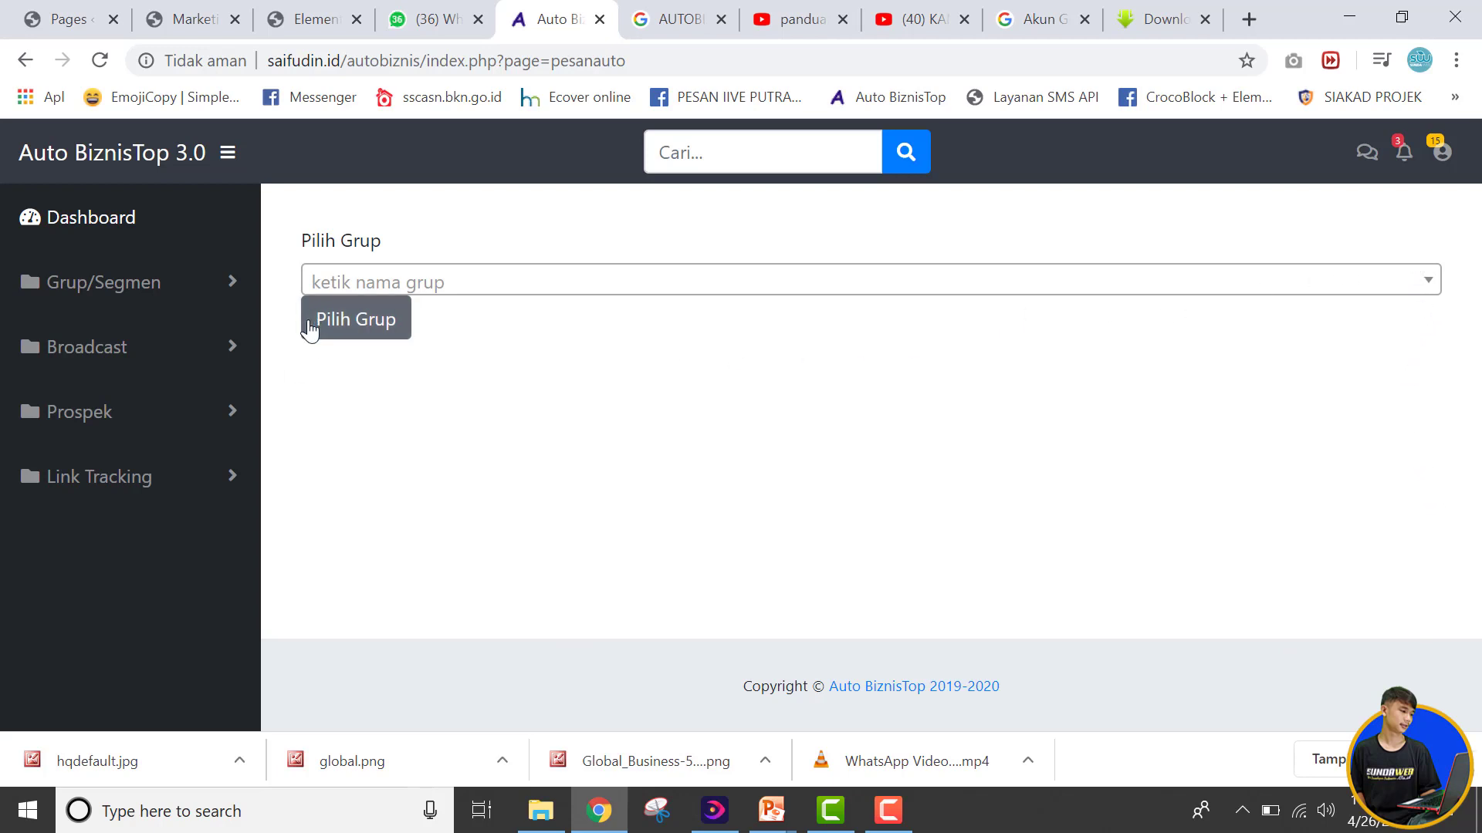
# - Open the New Broadcast page and examine its instructions and the broadcast form below them
pyautogui.click(197, 352)
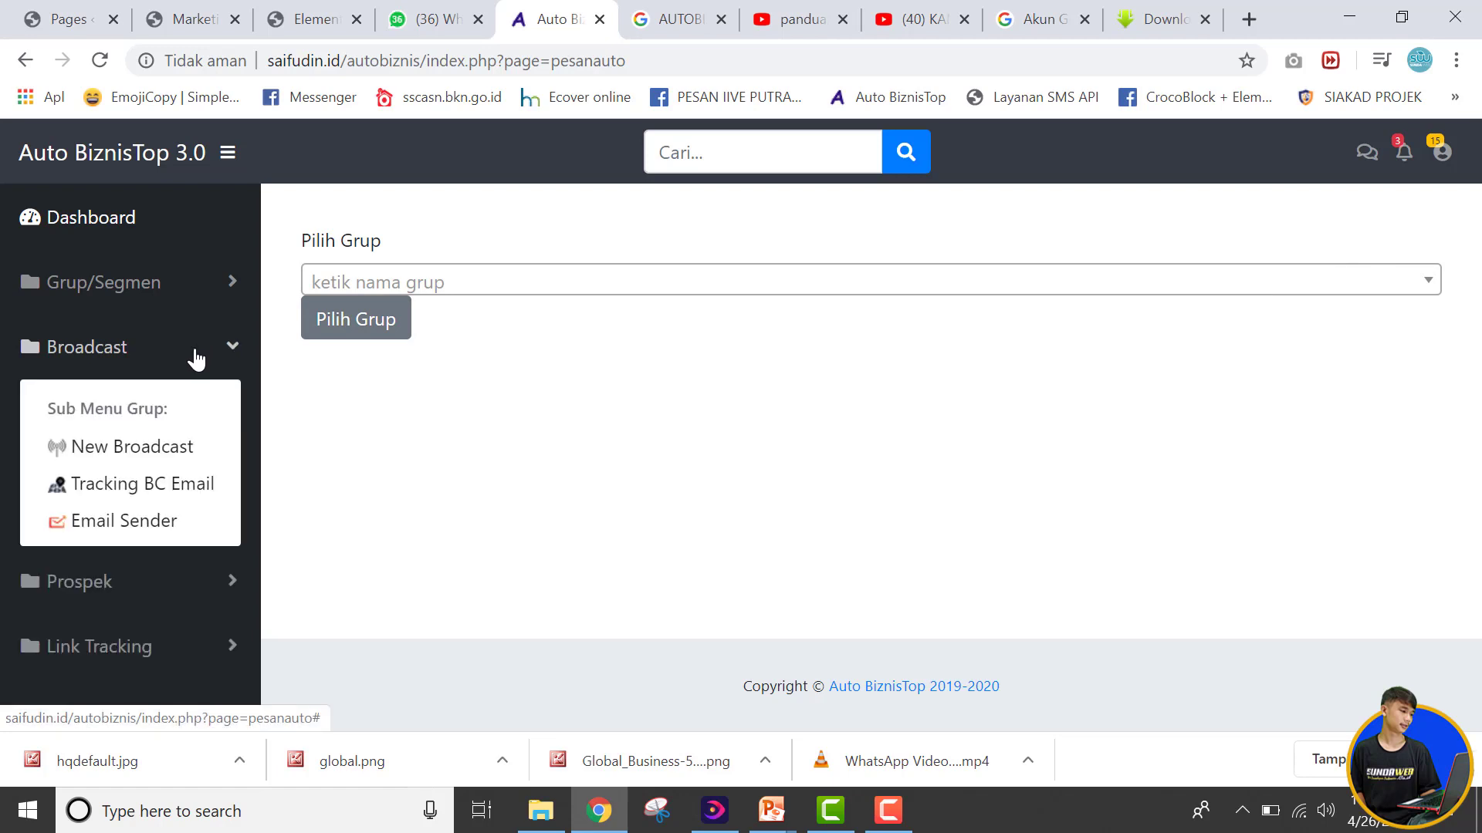
pyautogui.click(160, 455)
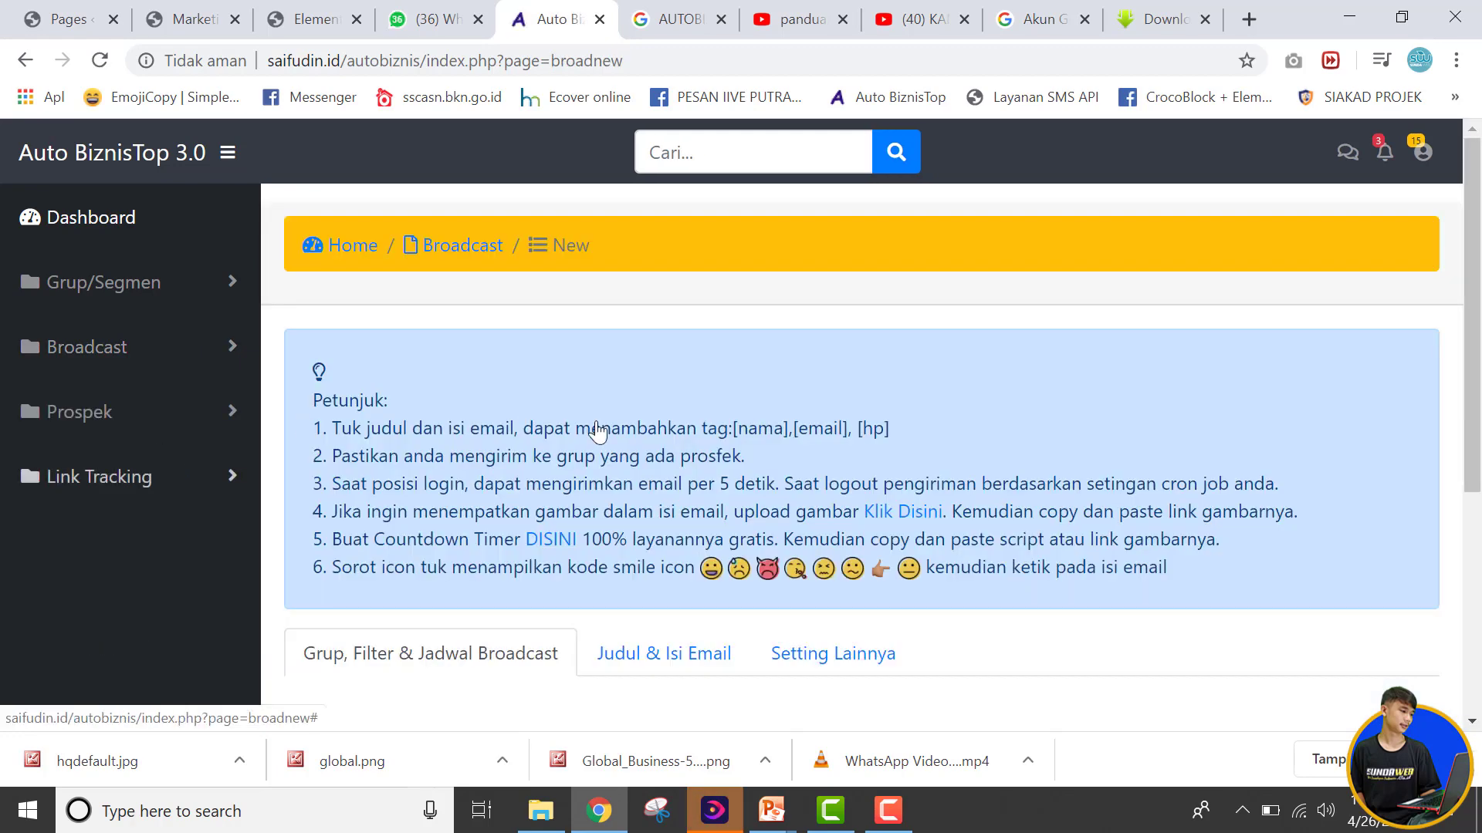
pyautogui.scroll(-5, 784, 479)
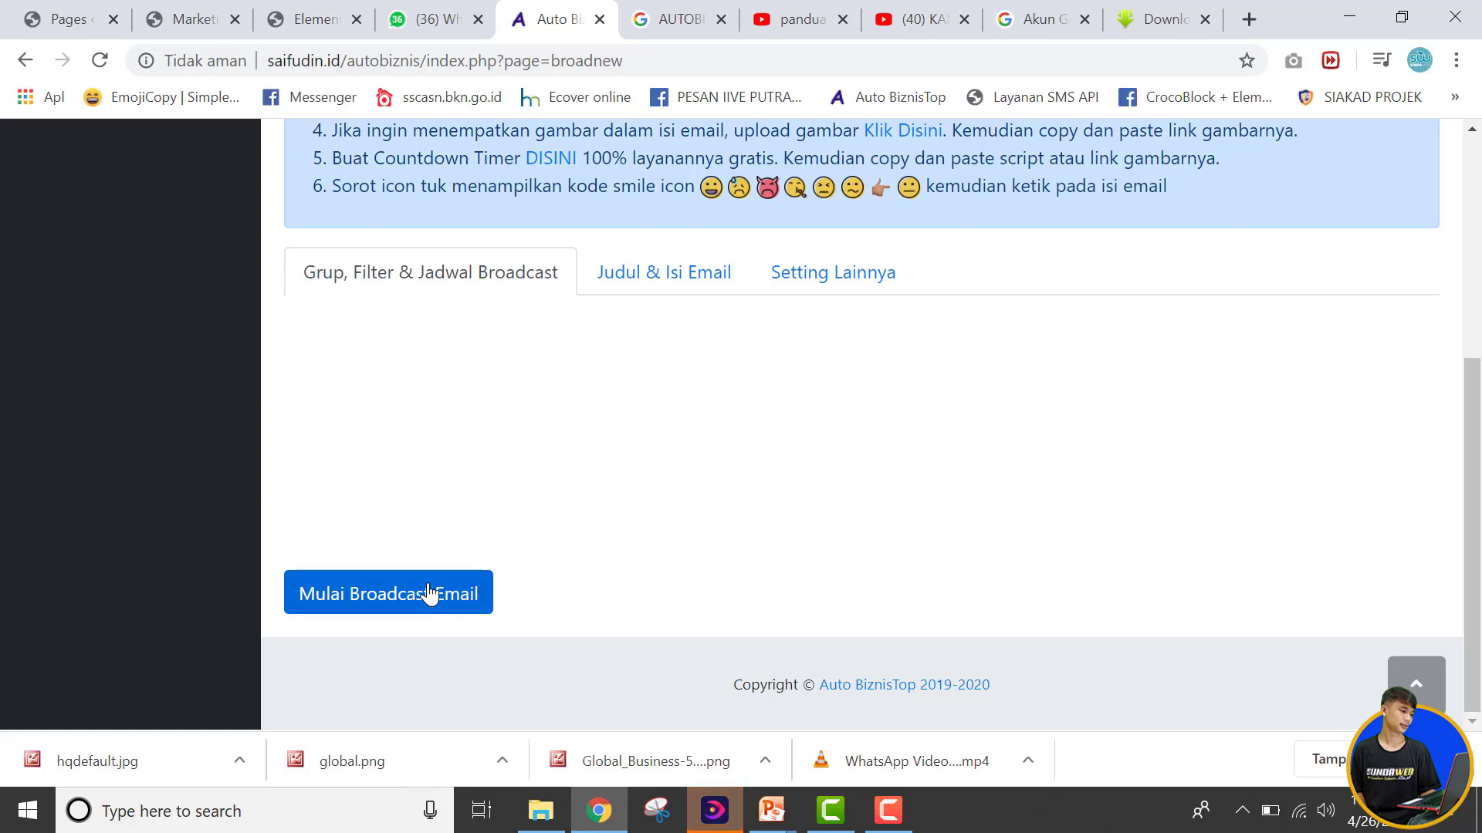
pyautogui.scroll(1, 527, 528)
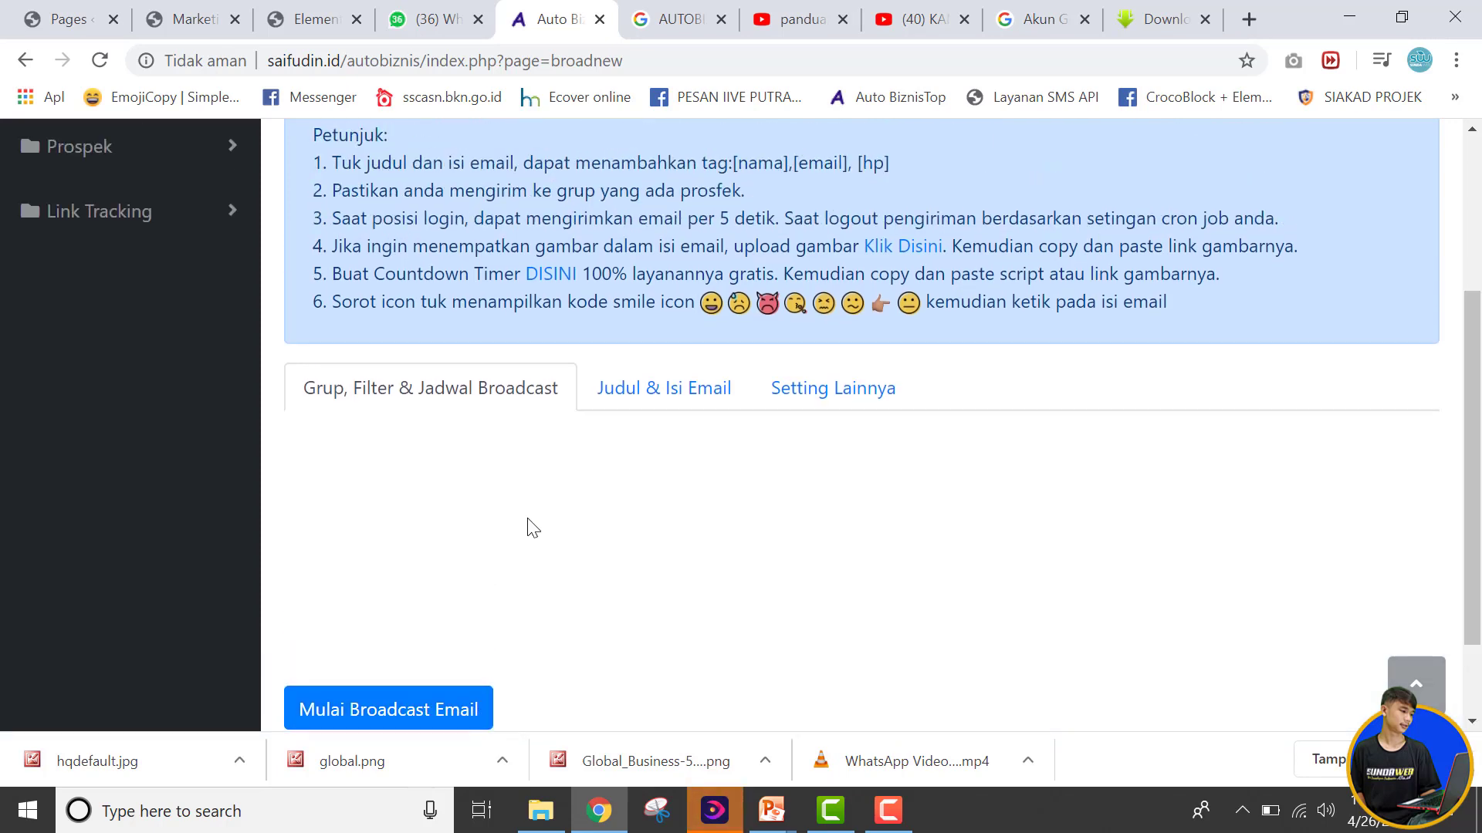
# - Check the blank group and schedule area for fields and try to start the email broadcast without filling anything in
pyautogui.rightClick(531, 528)
pyautogui.click(472, 503)
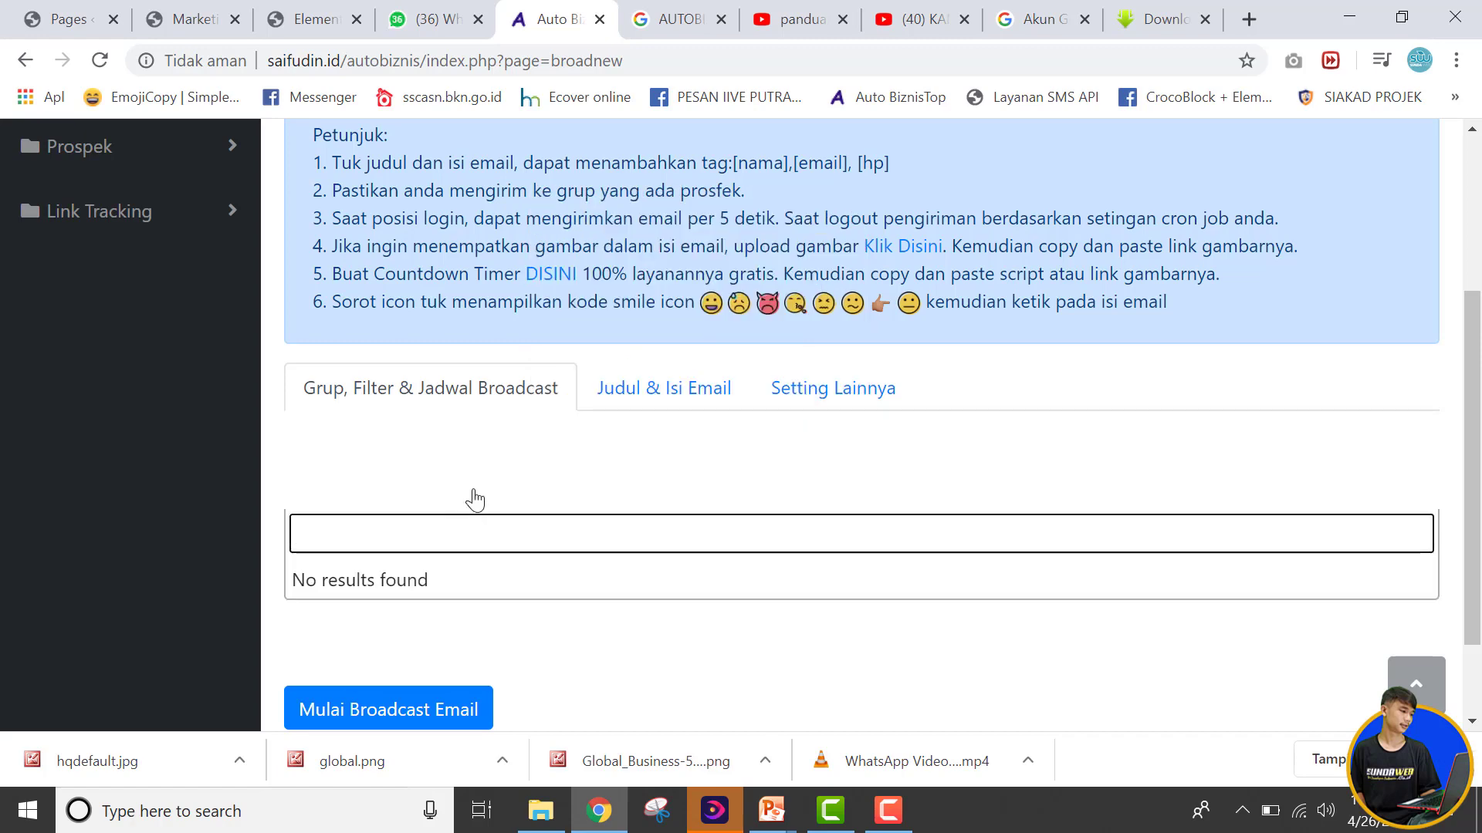
pyautogui.scroll(-1, 473, 510)
pyautogui.click(426, 598)
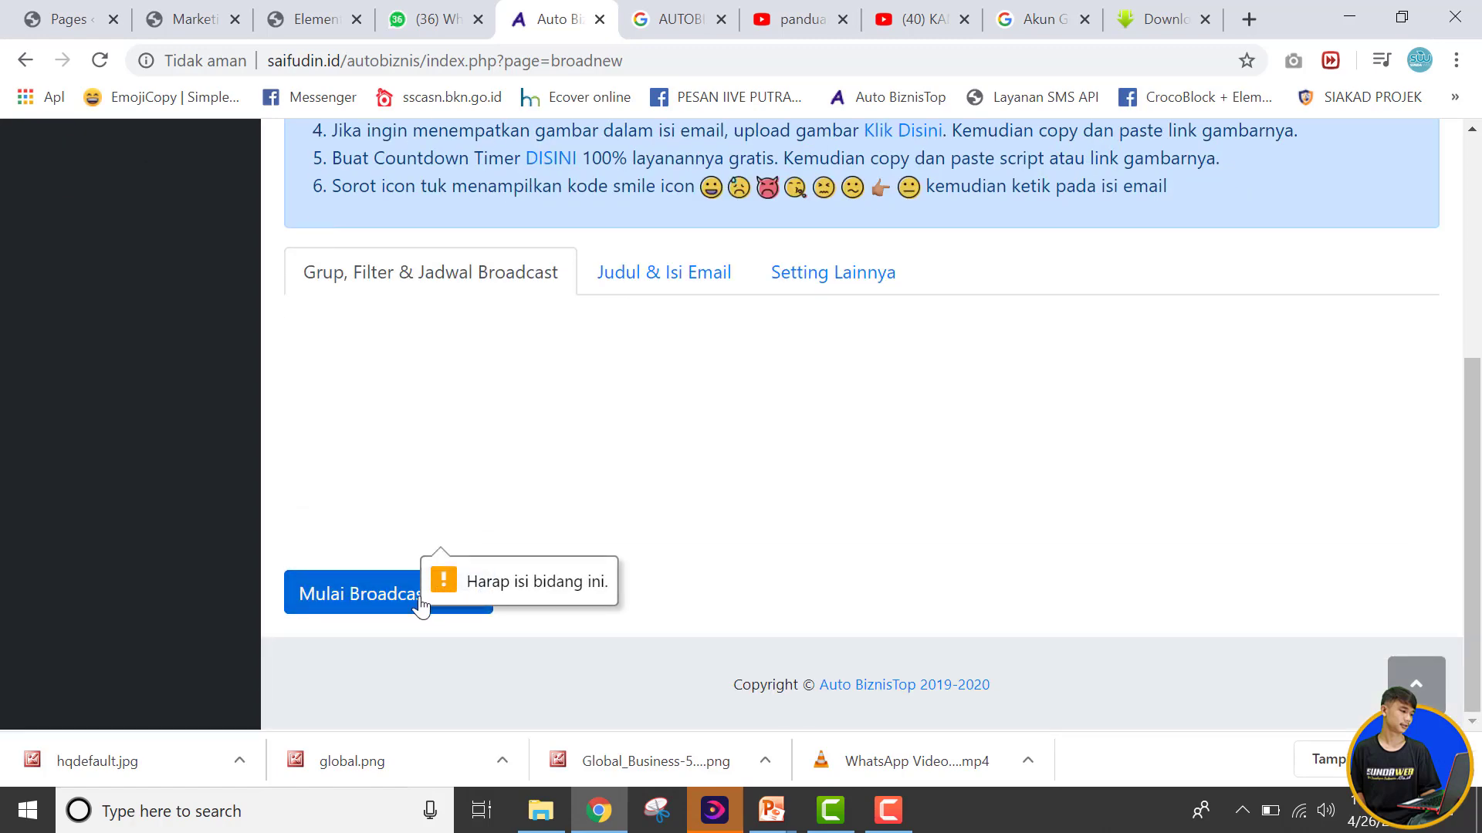
pyautogui.click(445, 380)
pyautogui.click(400, 353)
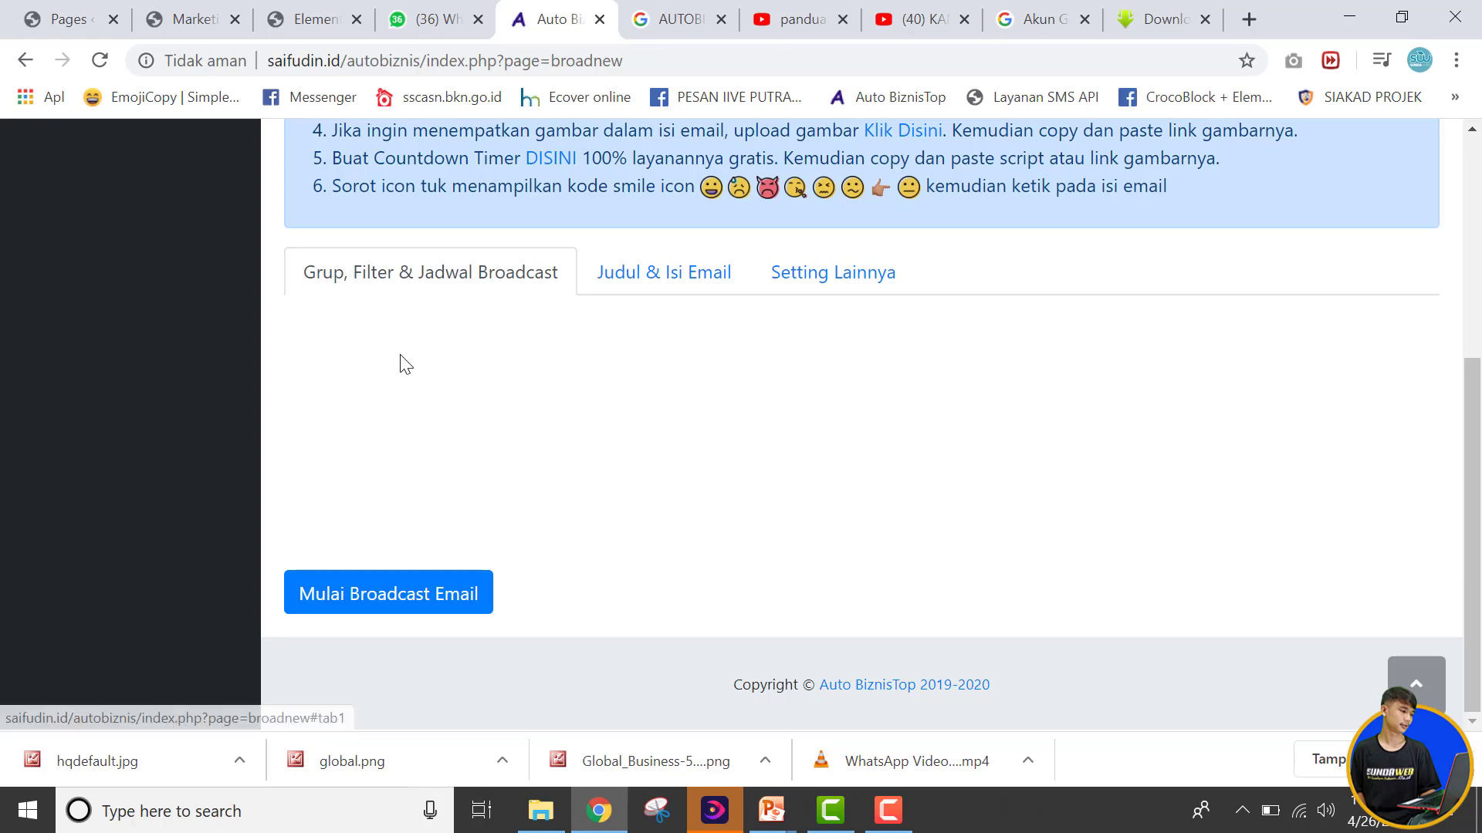
pyautogui.click(401, 358)
pyautogui.click(377, 550)
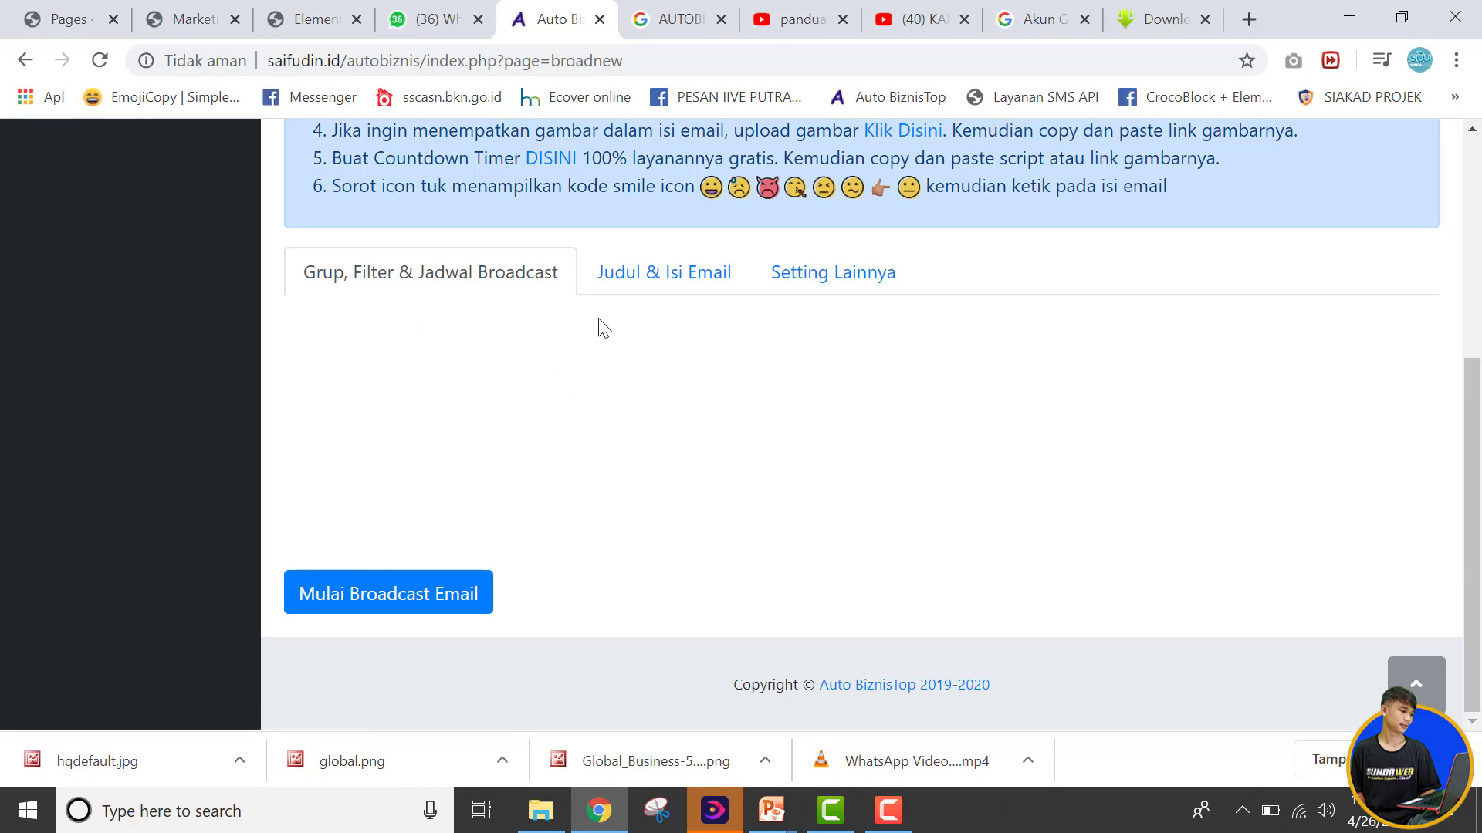
# - Examine the Judul & Isi Email fields and the Setting Lainnya options of the new broadcast
pyautogui.click(640, 297)
pyautogui.scroll(-4, 567, 372)
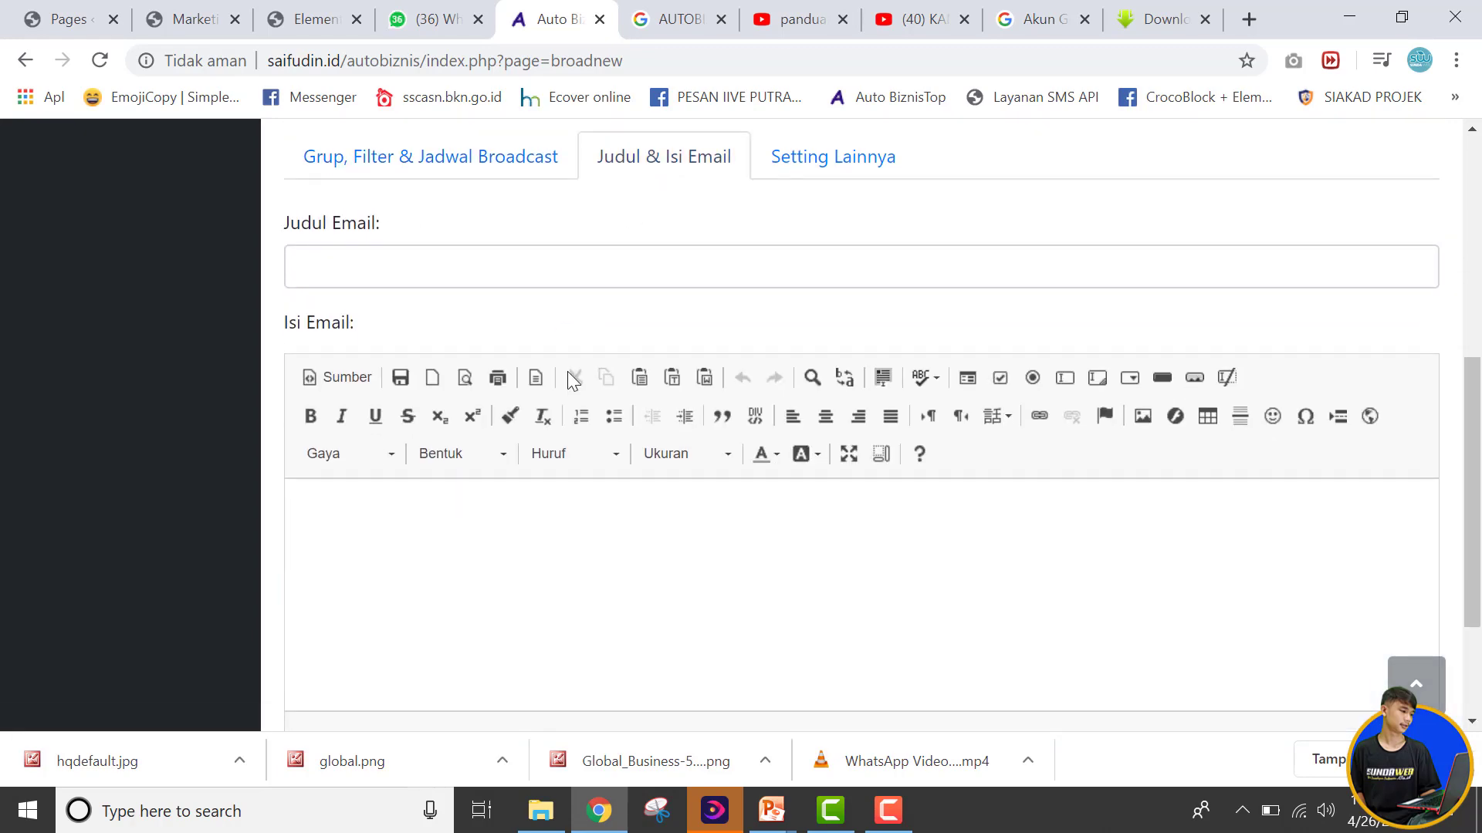
pyautogui.scroll(4, 693, 298)
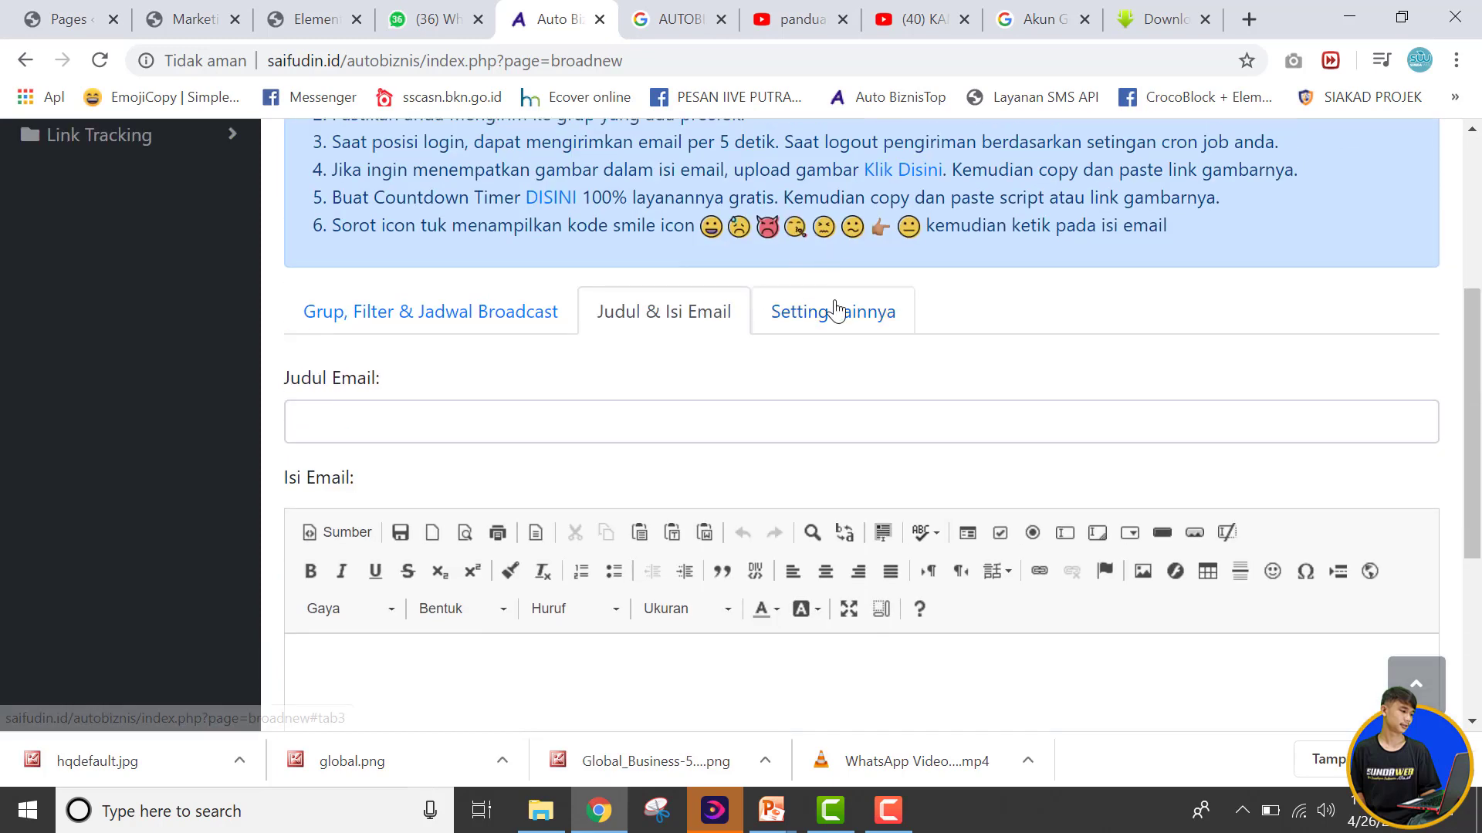
pyautogui.click(811, 333)
pyautogui.scroll(-3, 812, 338)
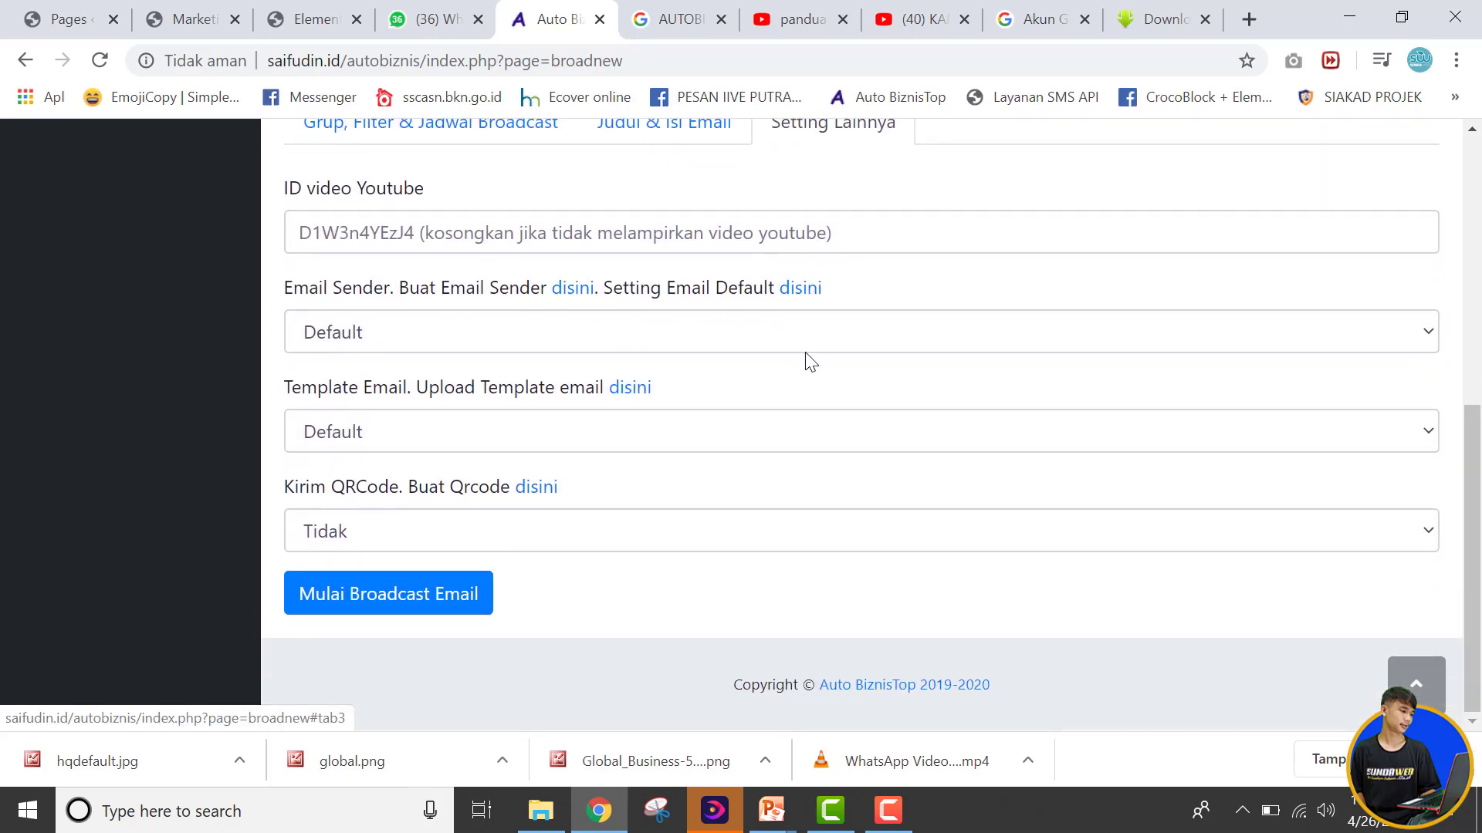
pyautogui.scroll(2, 808, 361)
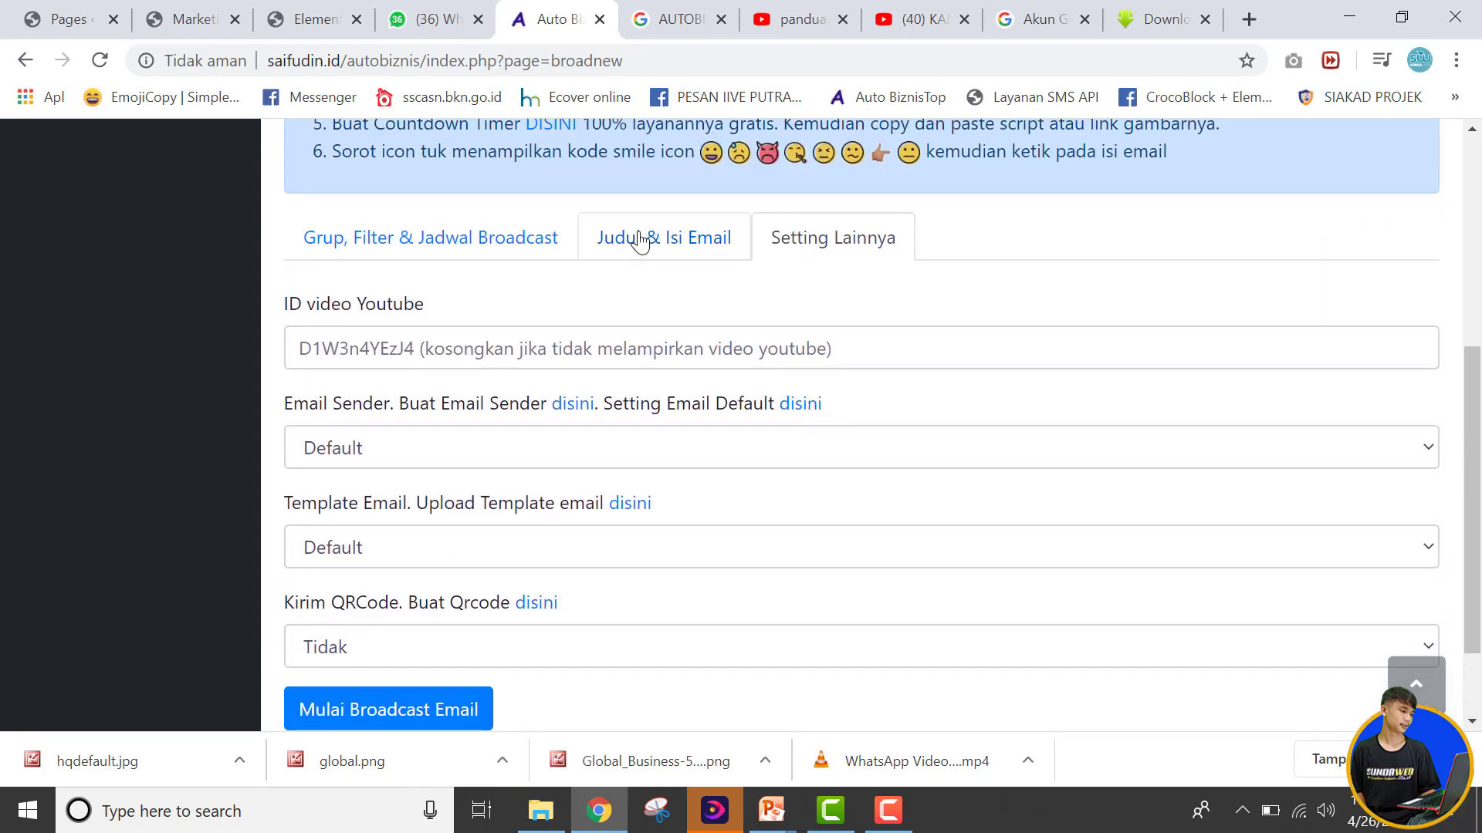
# - Return to Grup, Filter & Jadwal Broadcast and examine the Grup Email and Filter Prospek choices without changing them
pyautogui.click(635, 238)
pyautogui.click(497, 244)
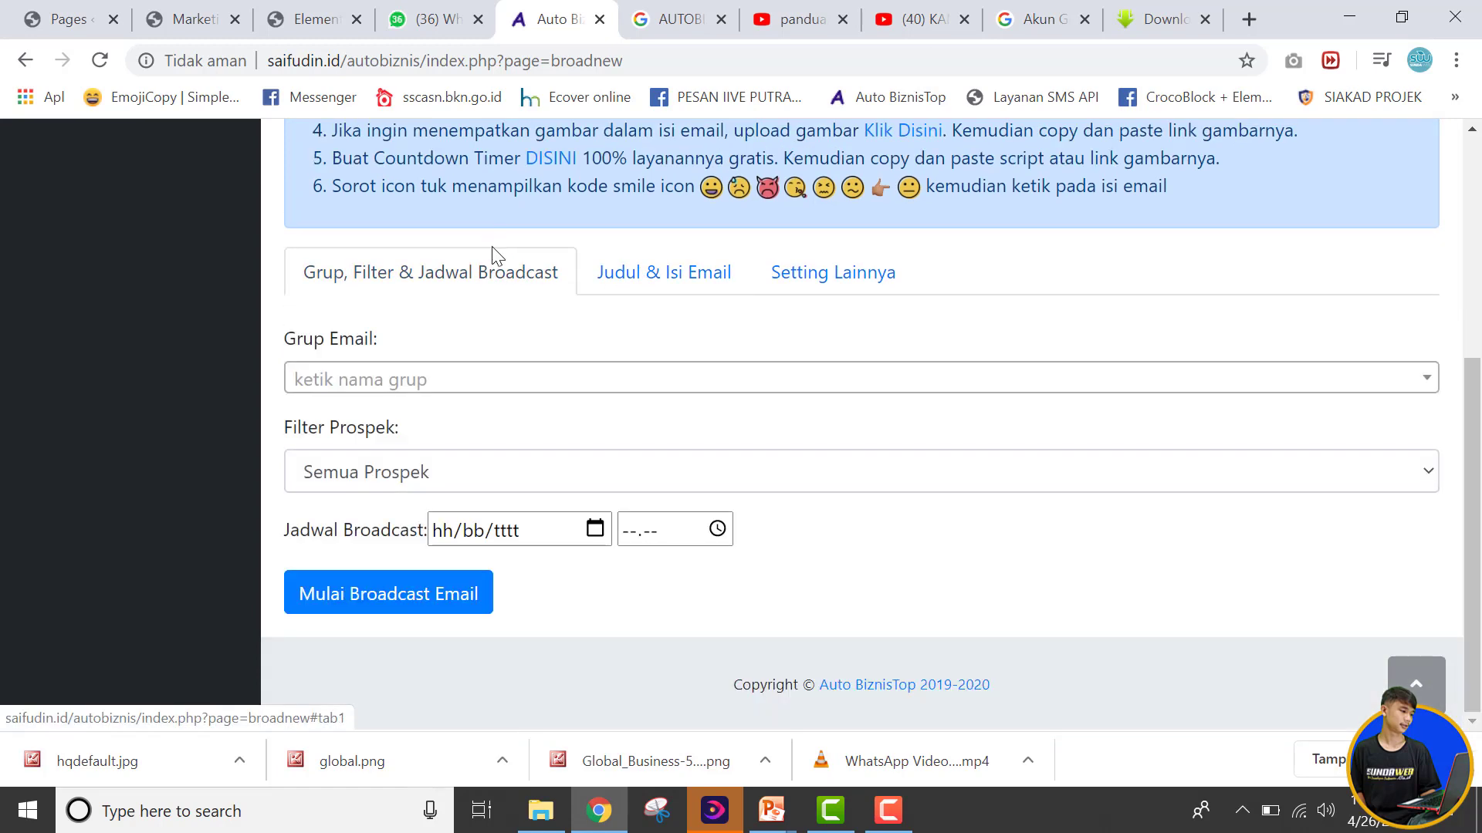
pyautogui.click(469, 376)
pyautogui.click(453, 342)
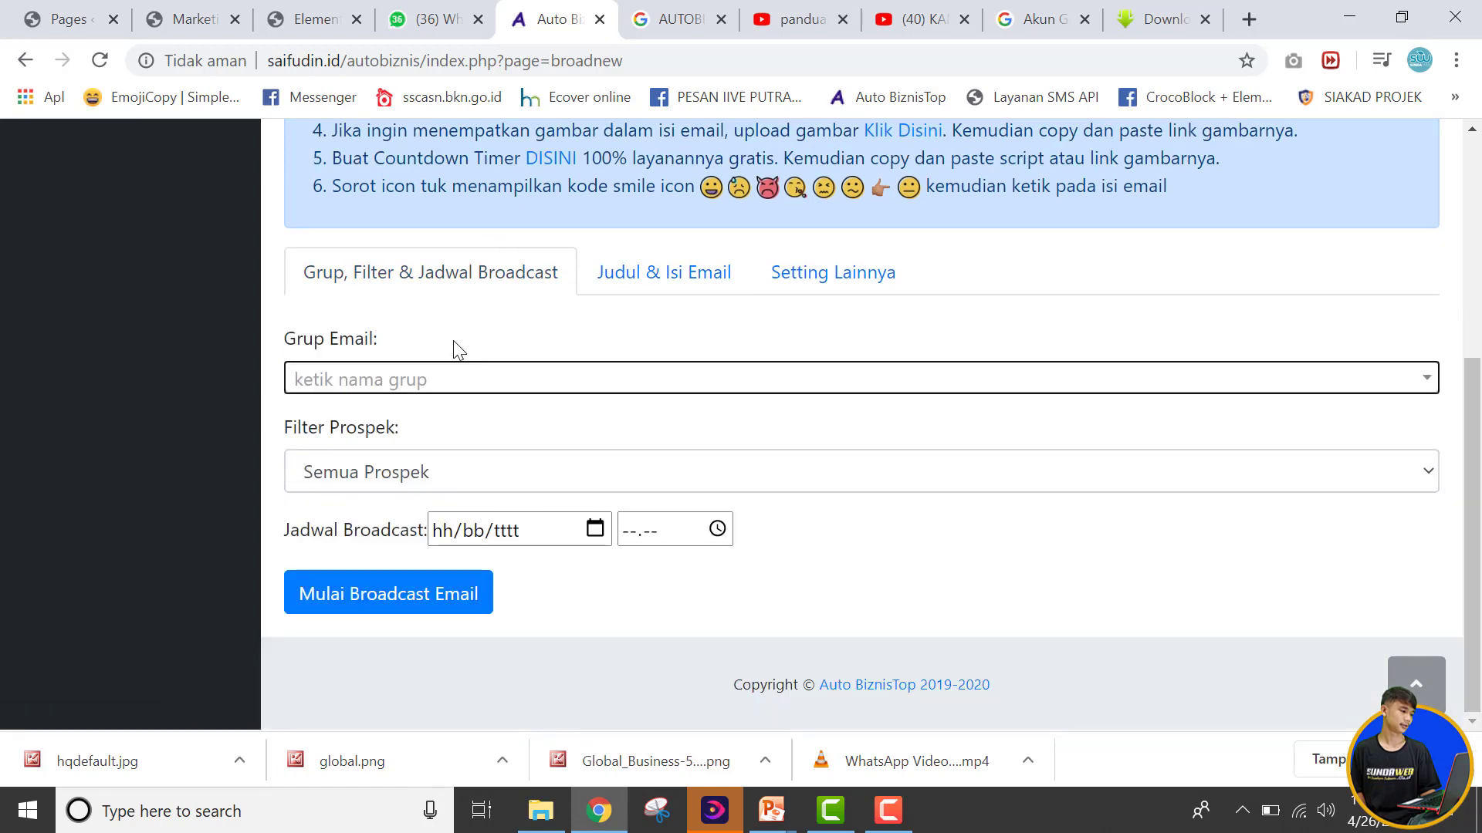
pyautogui.click(474, 475)
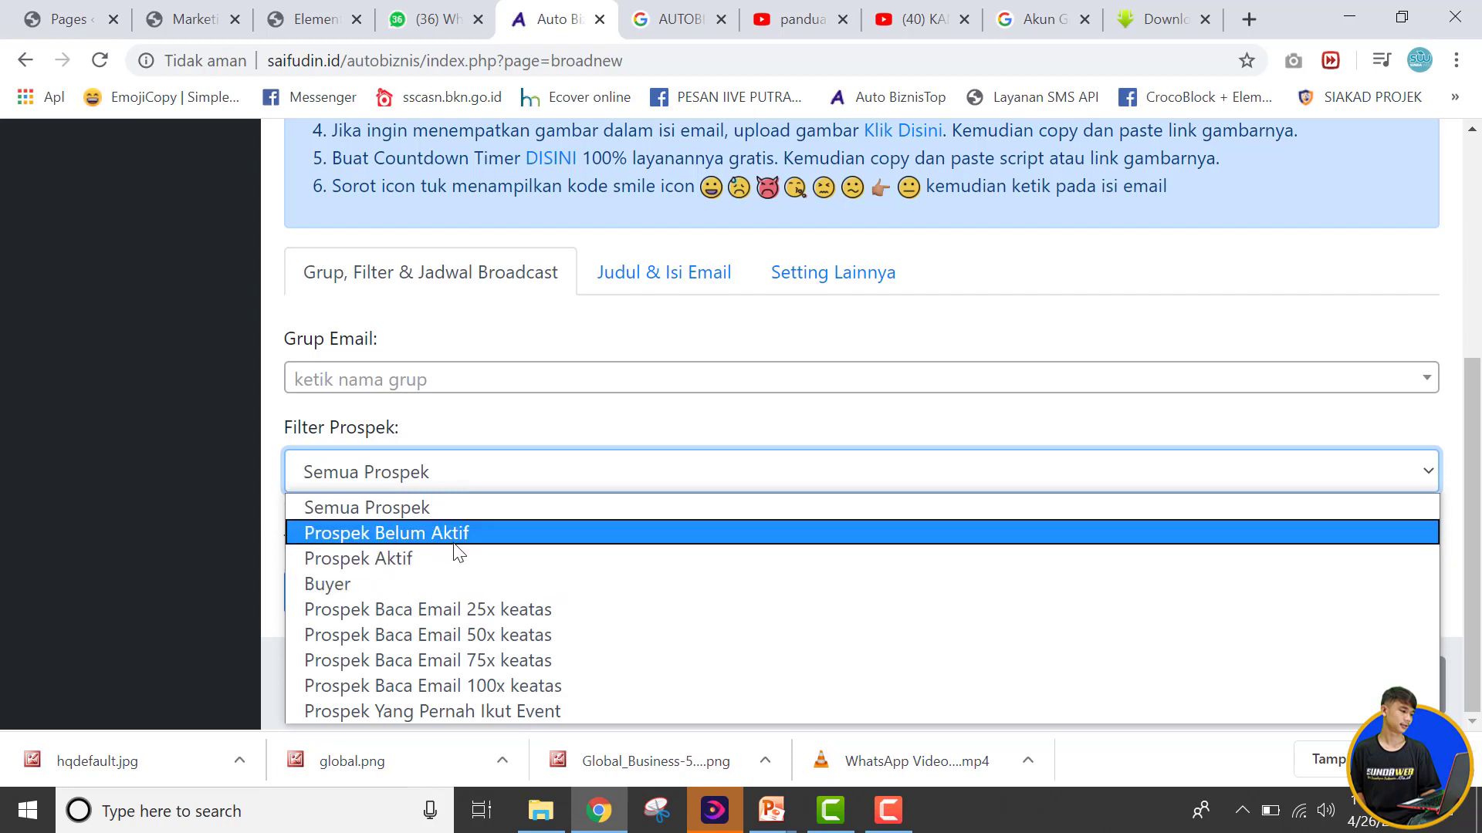
pyautogui.click(492, 431)
pyautogui.click(460, 386)
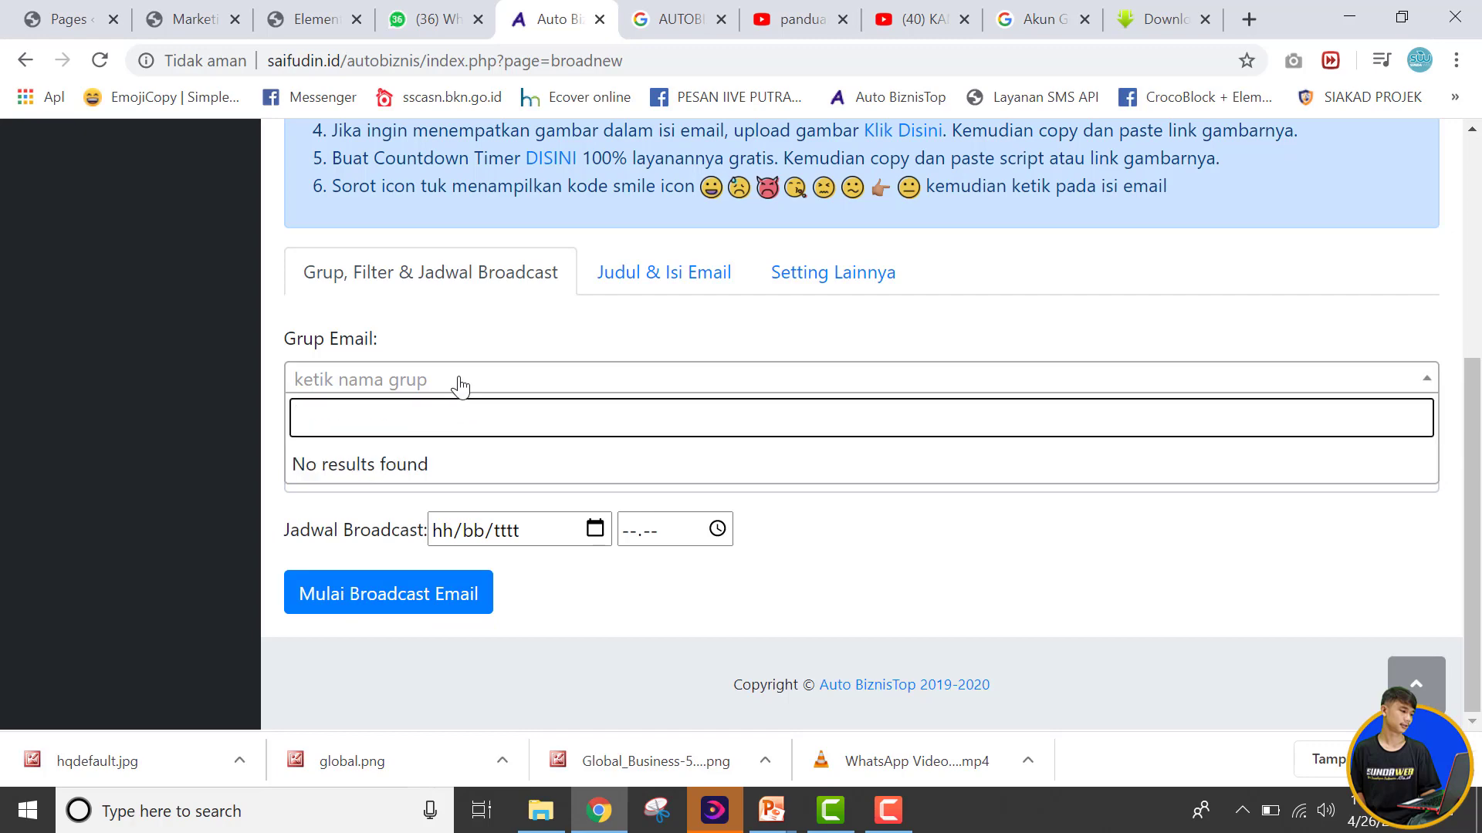
pyautogui.click(460, 385)
pyautogui.scroll(5, 384, 357)
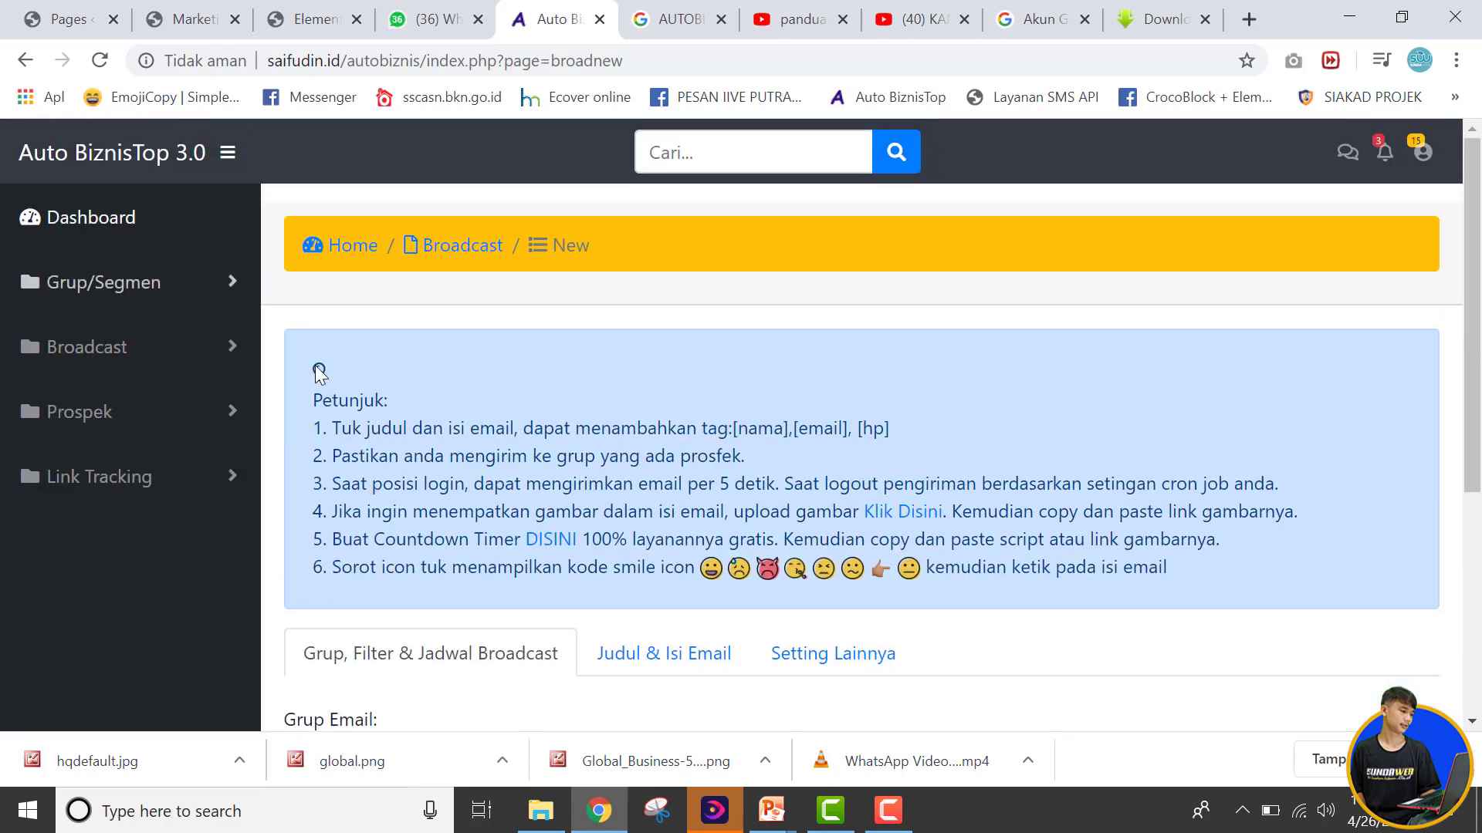
pyautogui.scroll(-5, 318, 370)
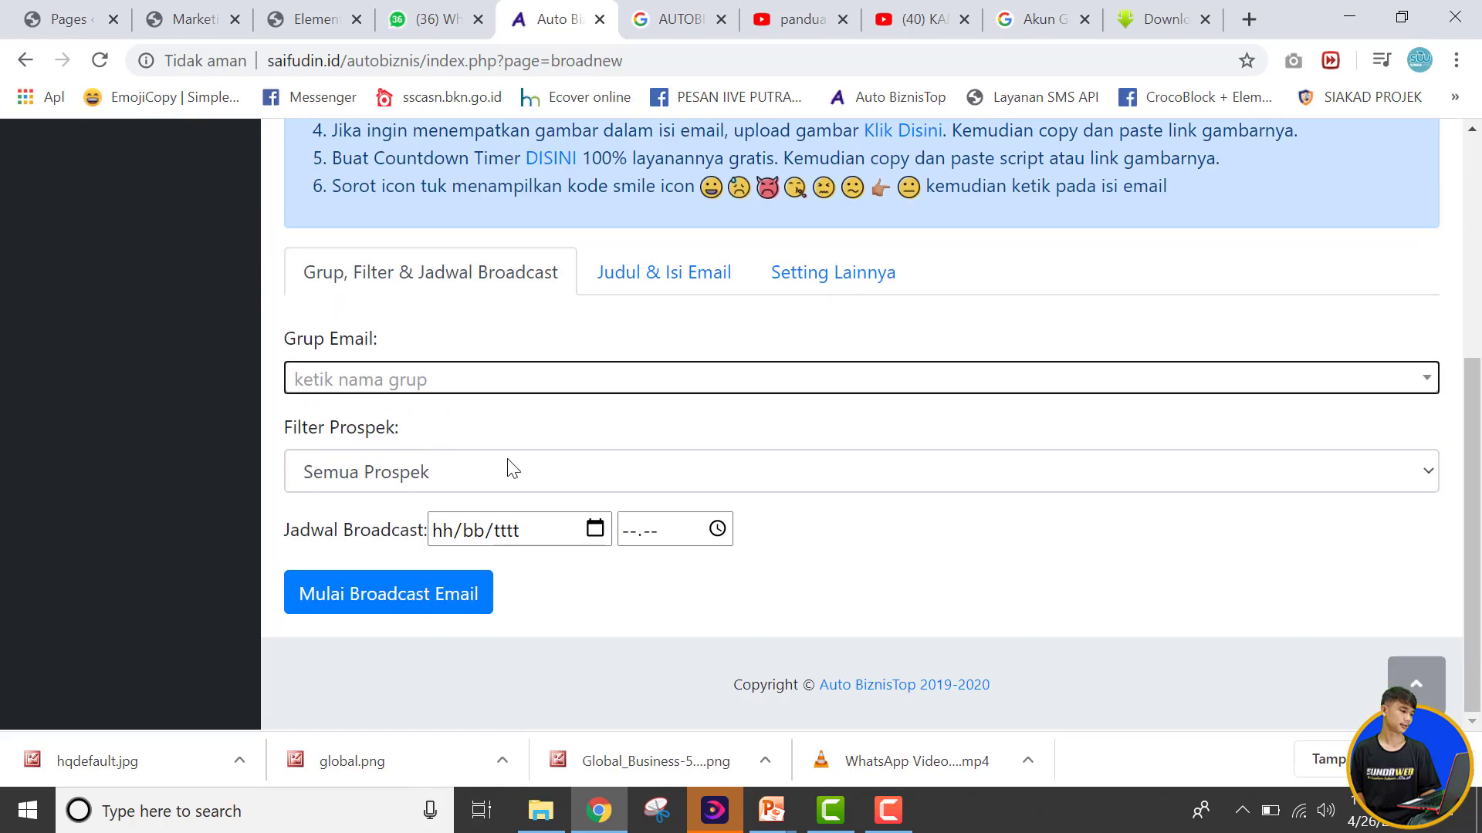
# - Return to Judul & Isi Email and examine the email title field and the body editor
pyautogui.click(653, 283)
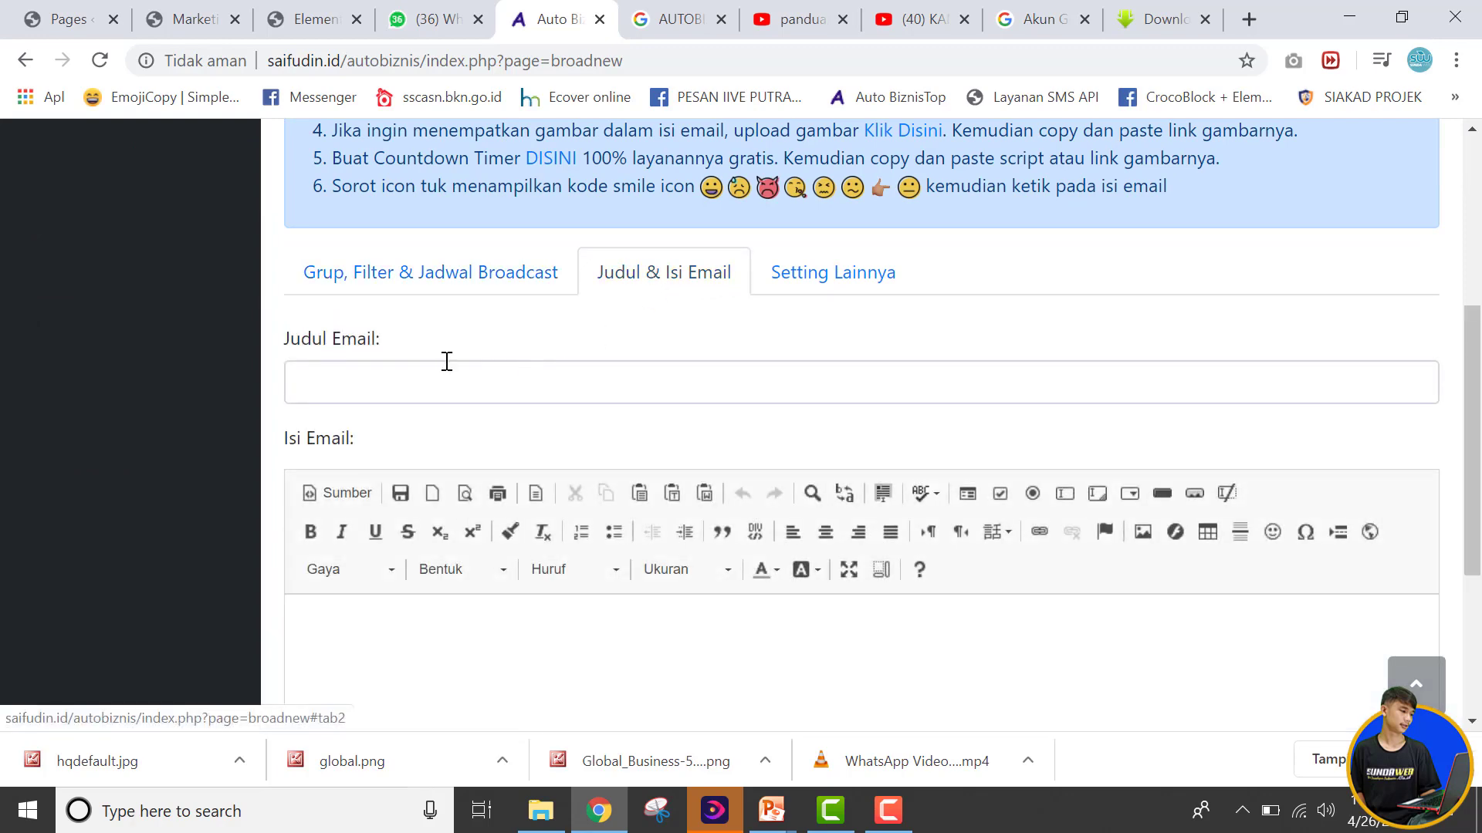
pyautogui.scroll(-4, 506, 479)
pyautogui.scroll(3, 529, 434)
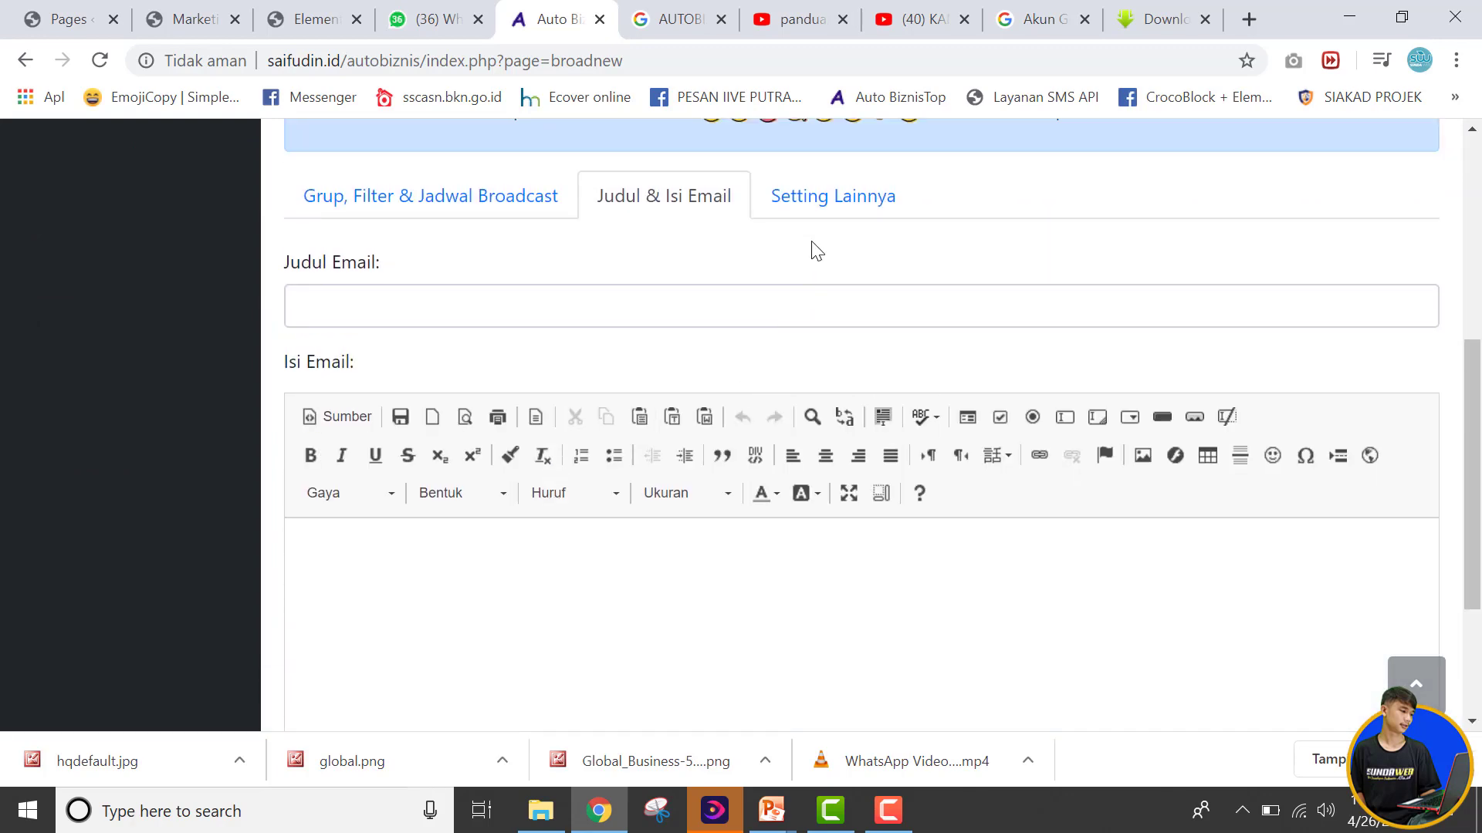
# - Go back to Setting Lainnya and check the Email Sender choices and the other options without changing them
pyautogui.click(814, 221)
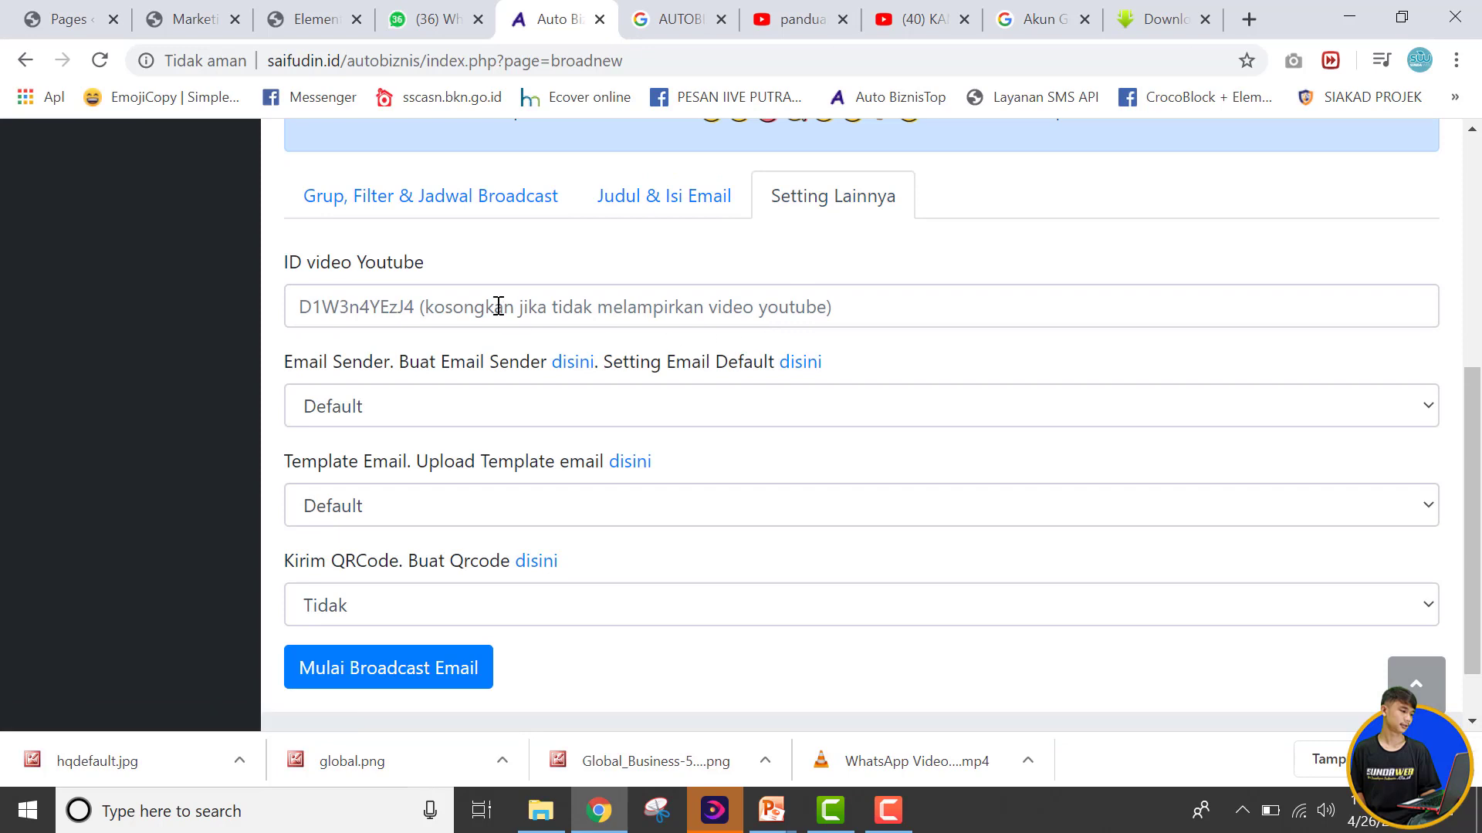
pyautogui.click(446, 406)
pyautogui.click(445, 406)
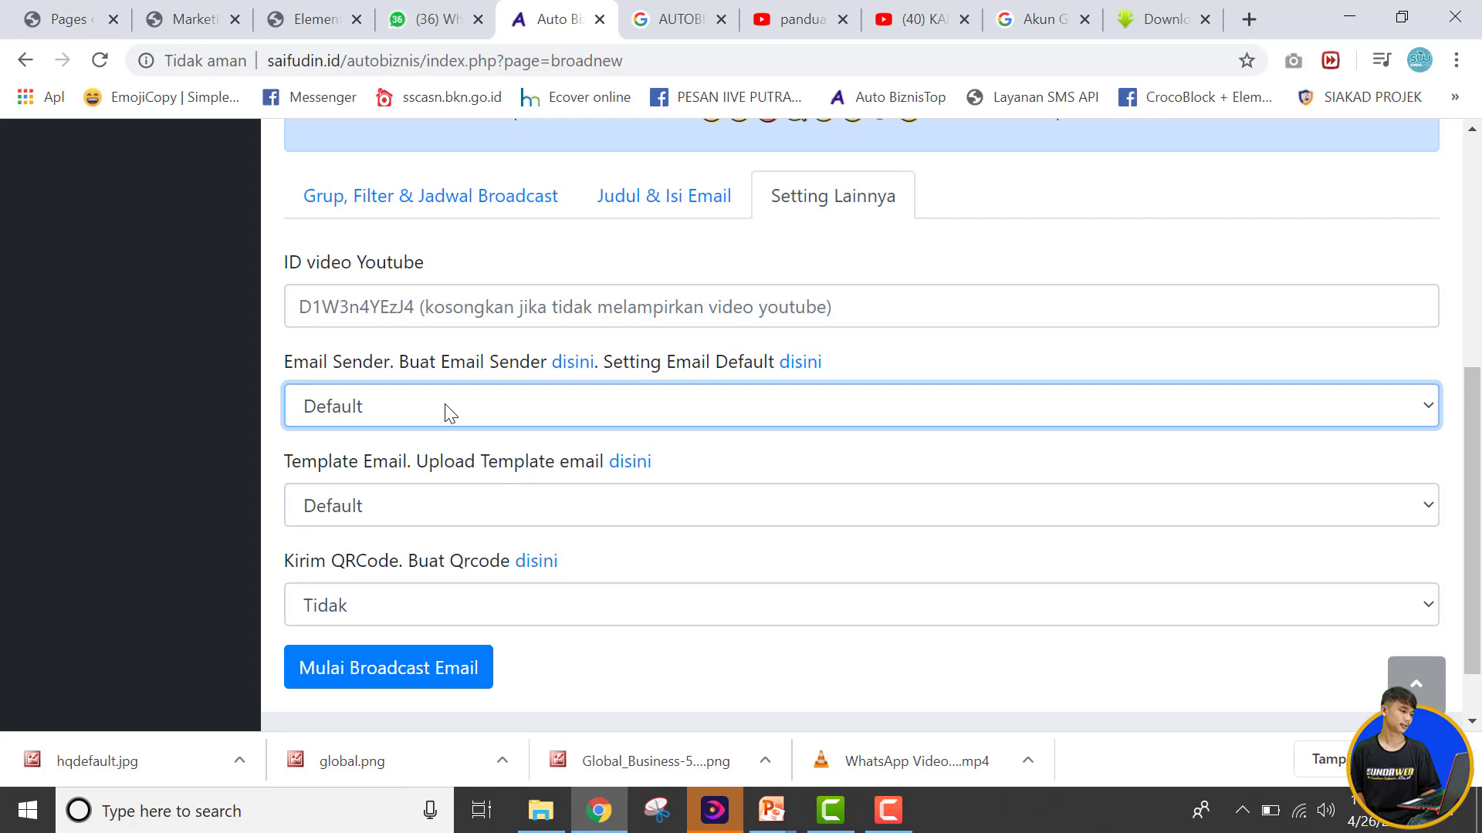
pyautogui.click(446, 406)
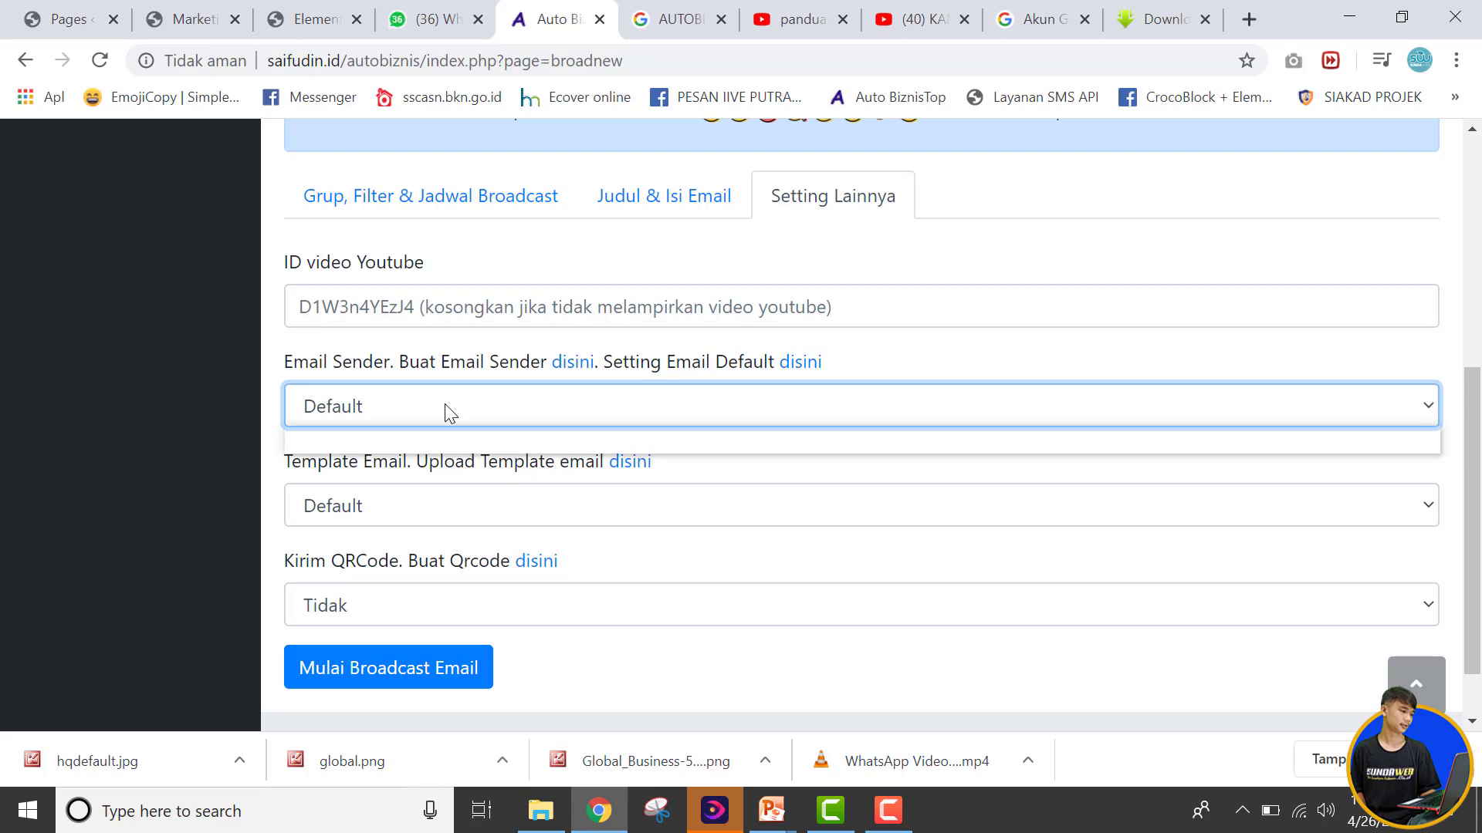
pyautogui.click(451, 414)
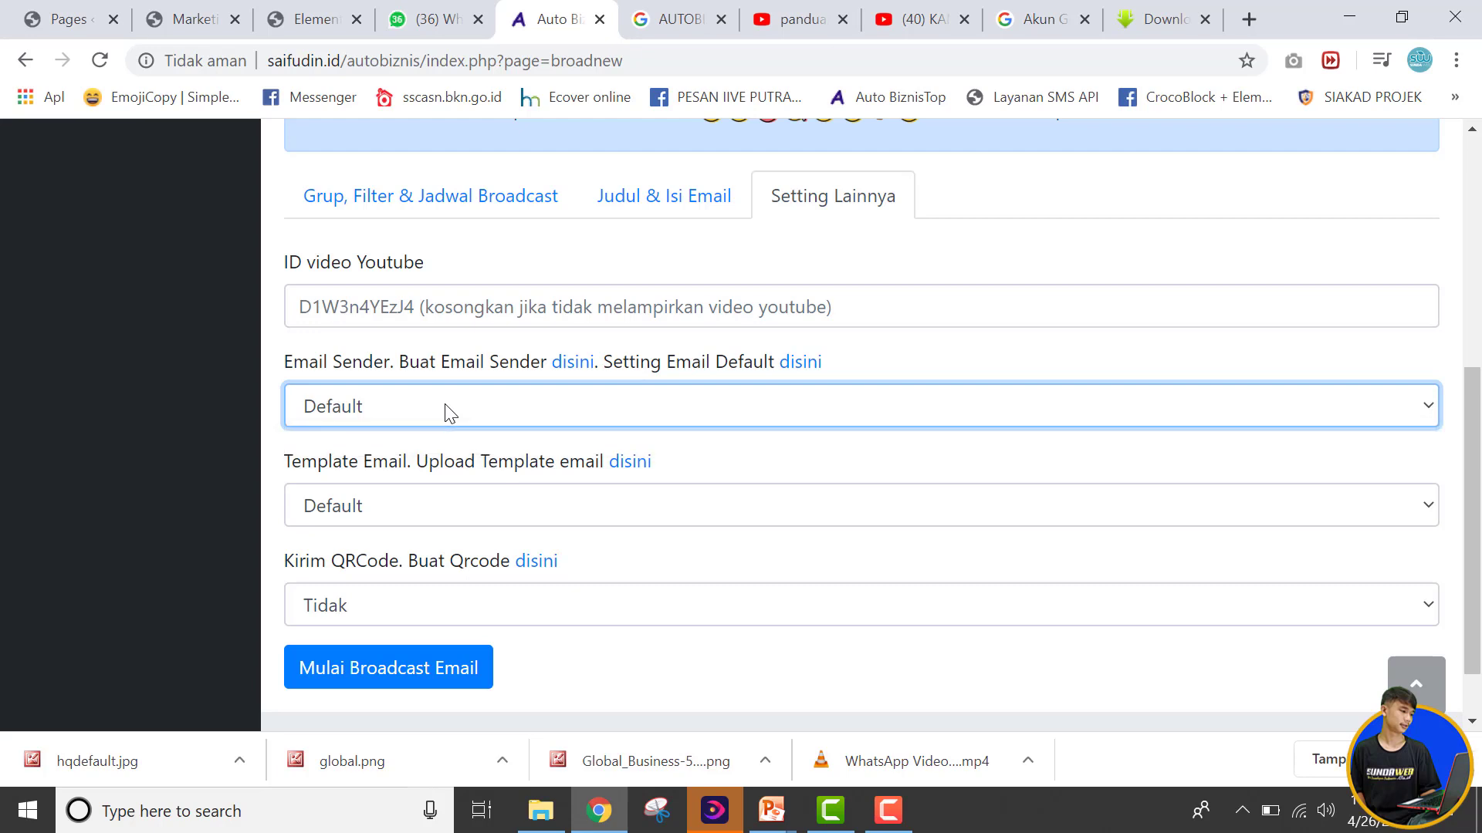
pyautogui.scroll(1, 447, 414)
pyautogui.scroll(-1, 447, 414)
pyautogui.click(378, 365)
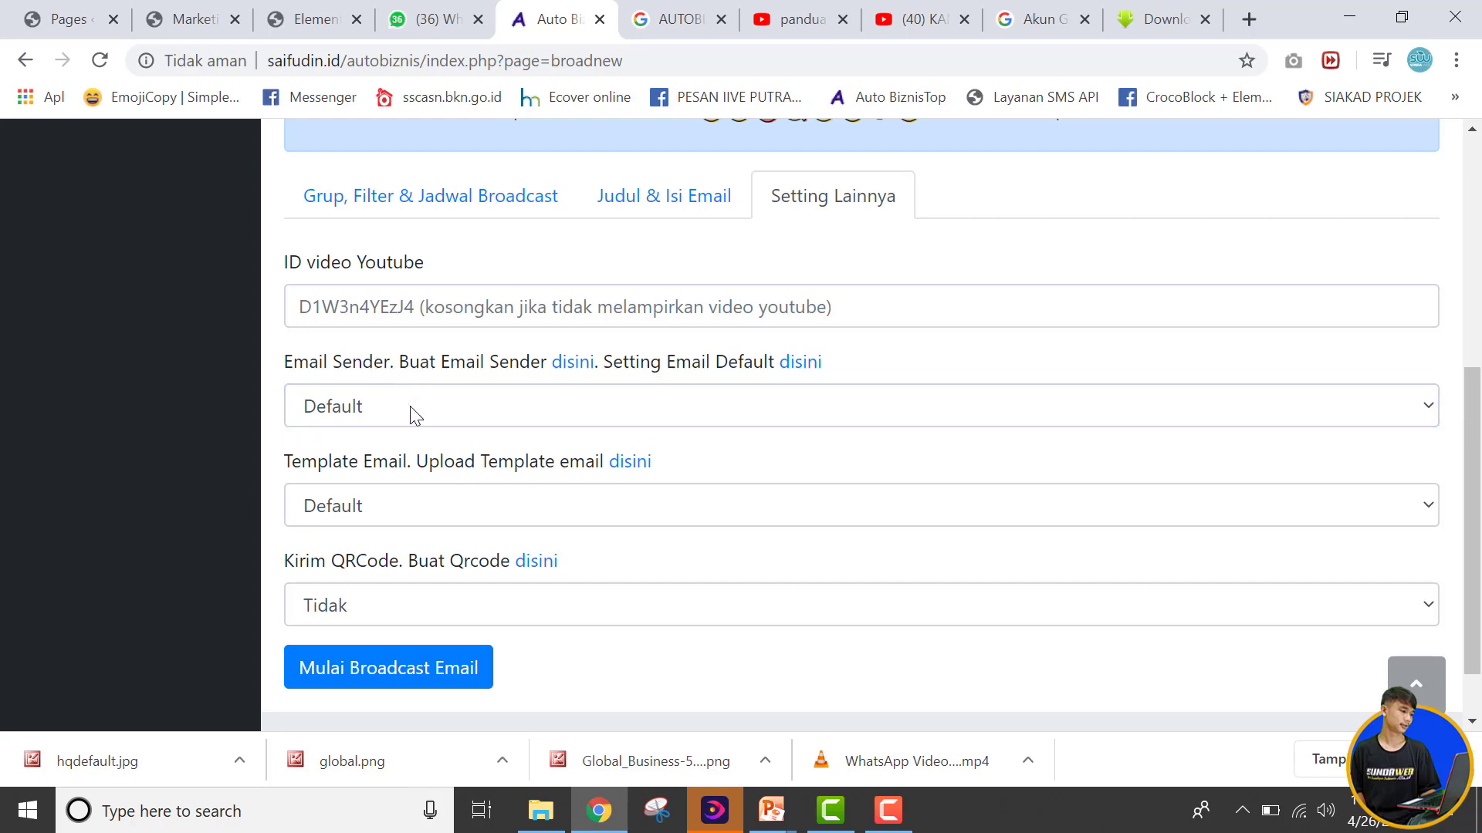
pyautogui.click(417, 418)
pyautogui.click(412, 409)
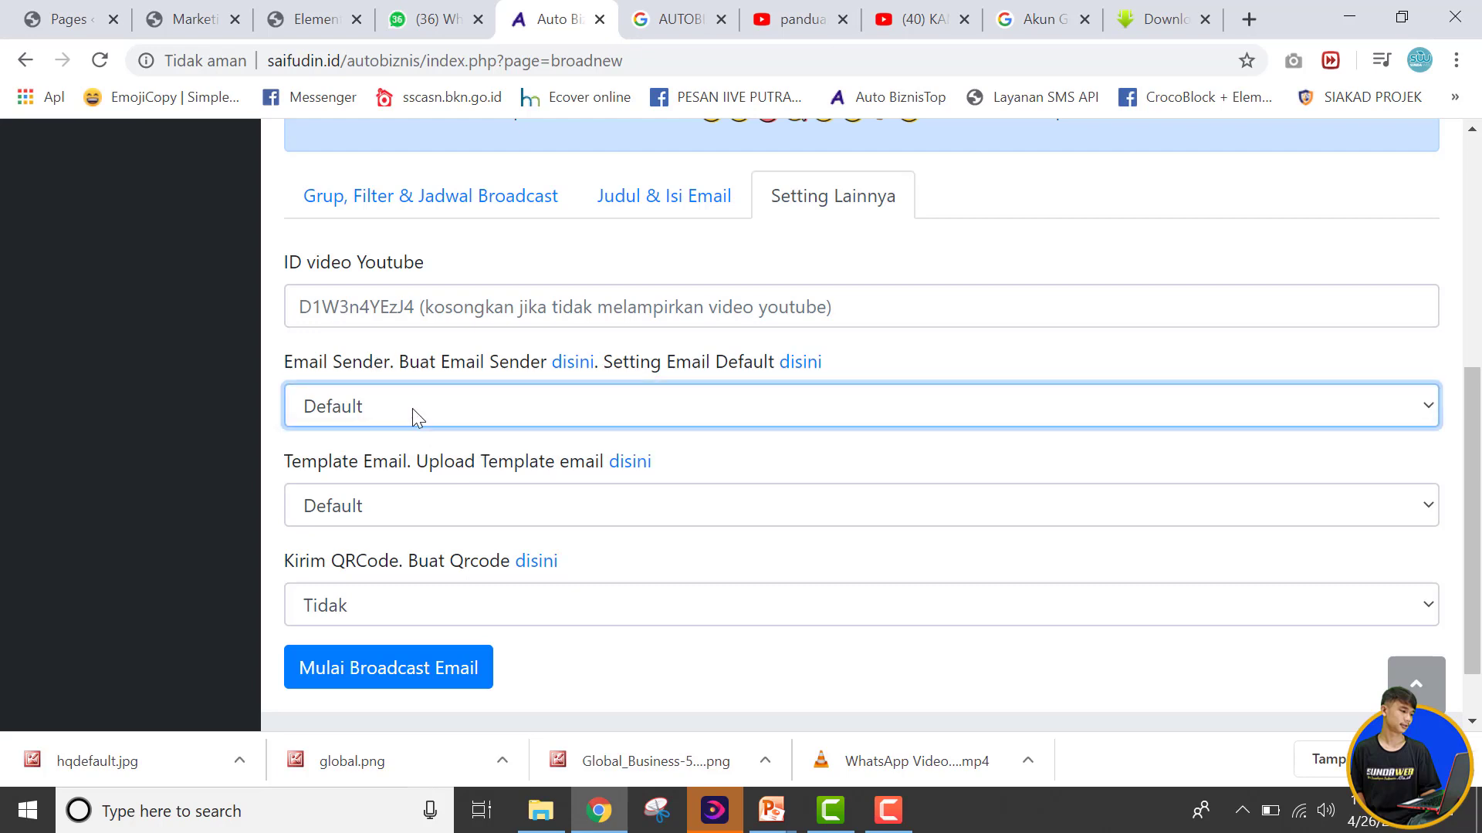
pyautogui.click(413, 361)
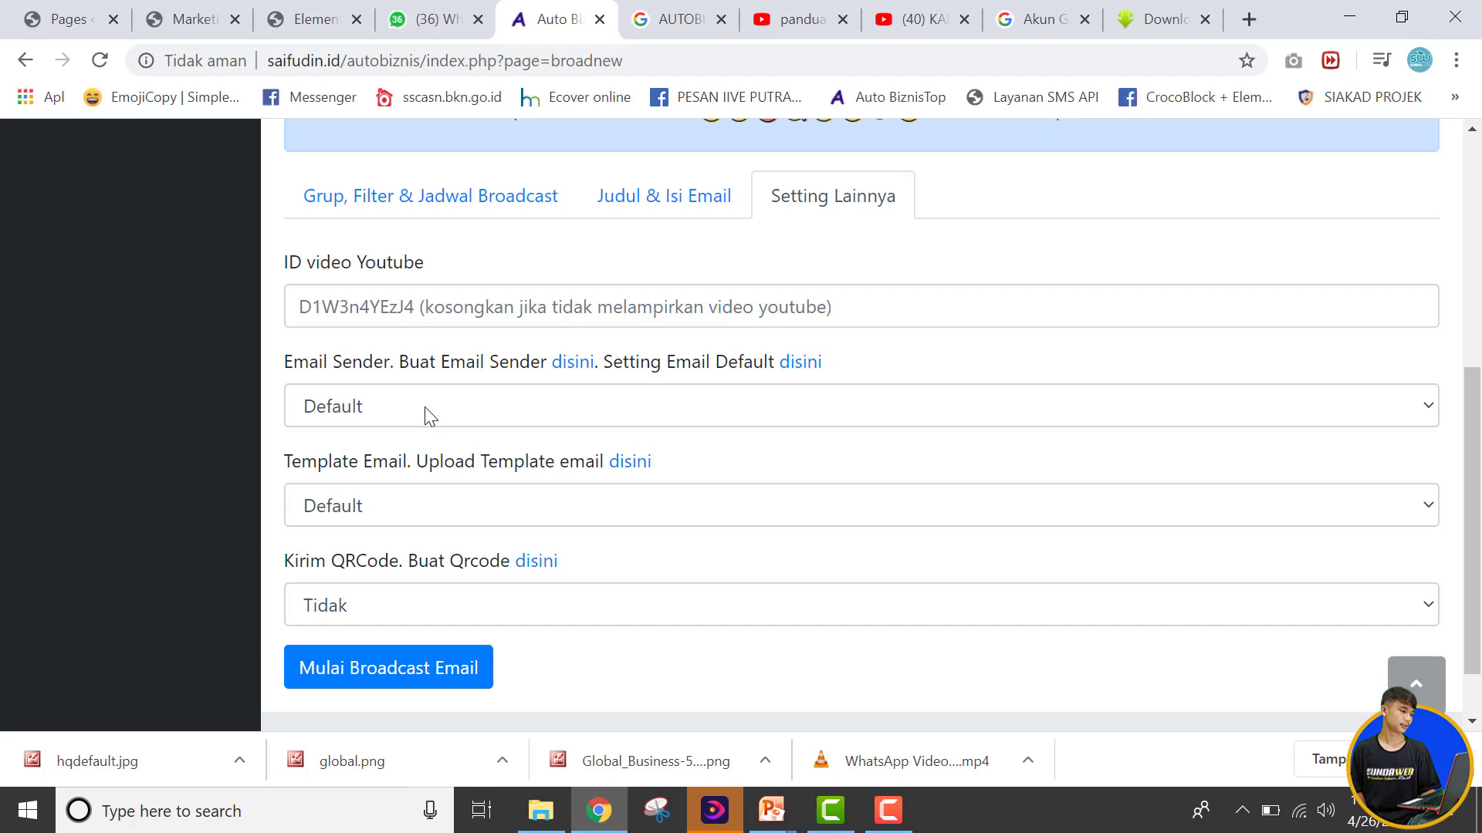
pyautogui.scroll(-1, 470, 486)
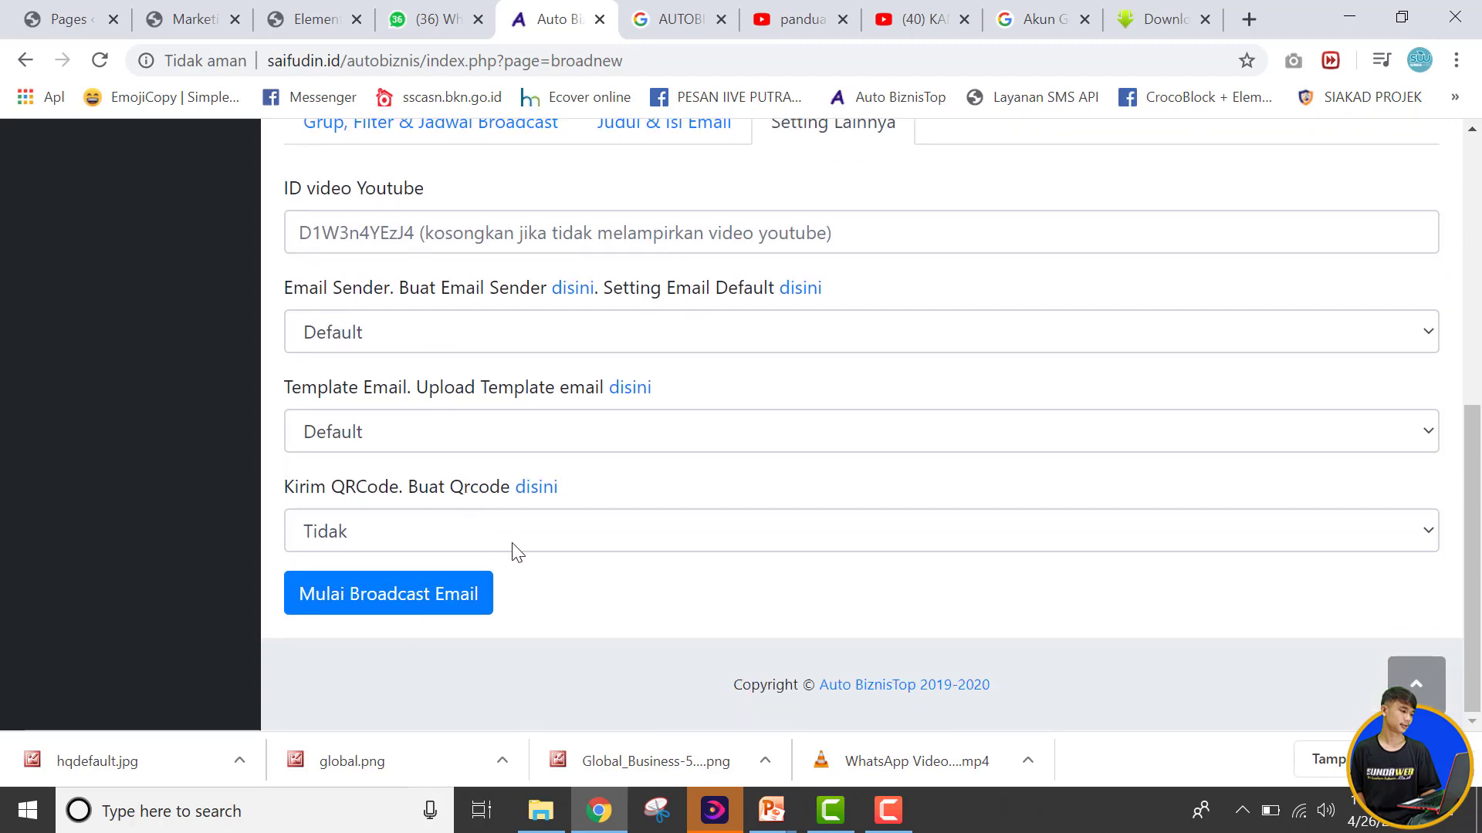
# - Open the Tracking BC Email page from the Broadcast section and examine its instructions and tracking table
pyautogui.scroll(6, 541, 540)
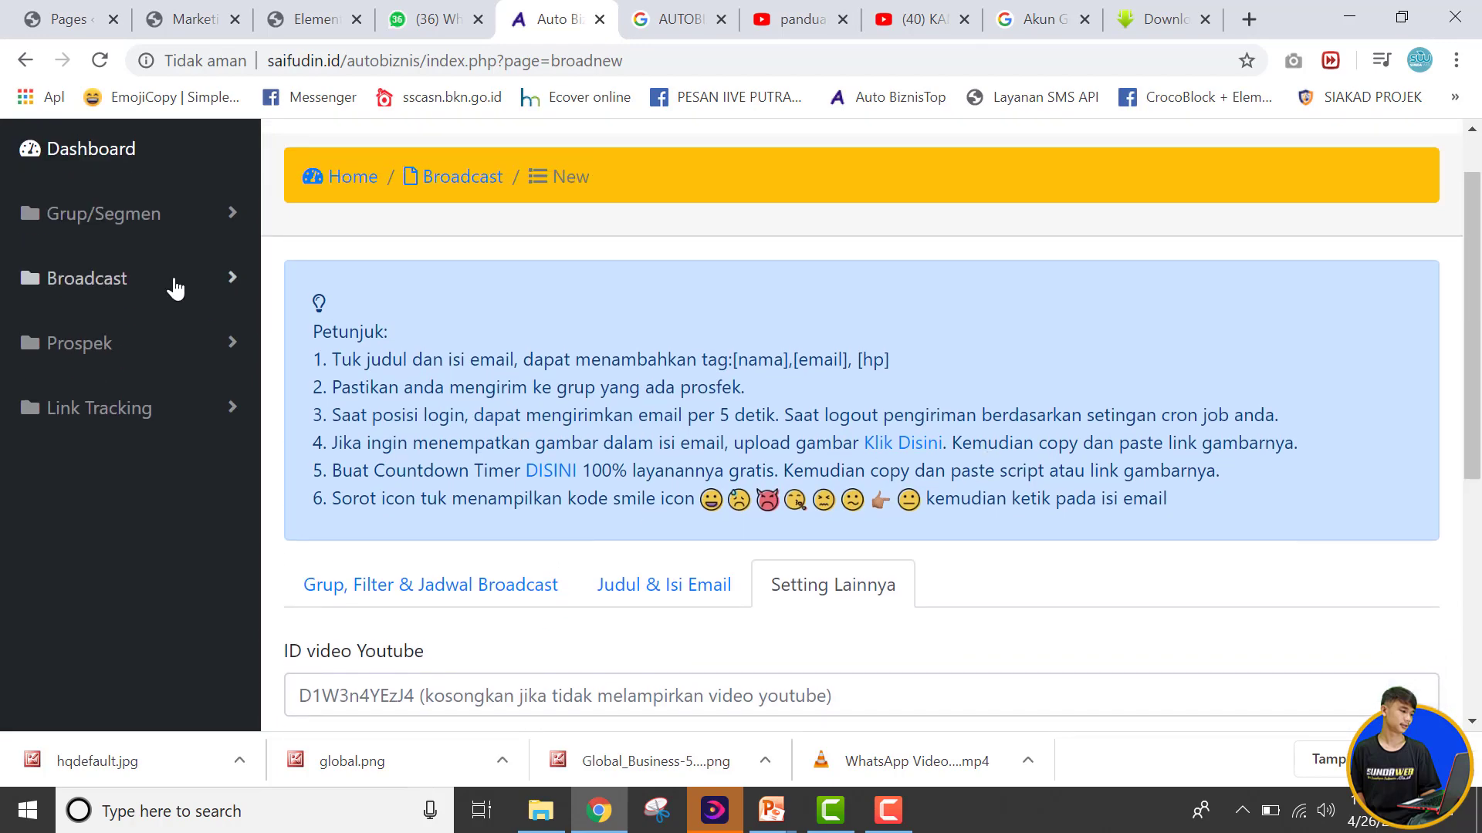
pyautogui.click(166, 281)
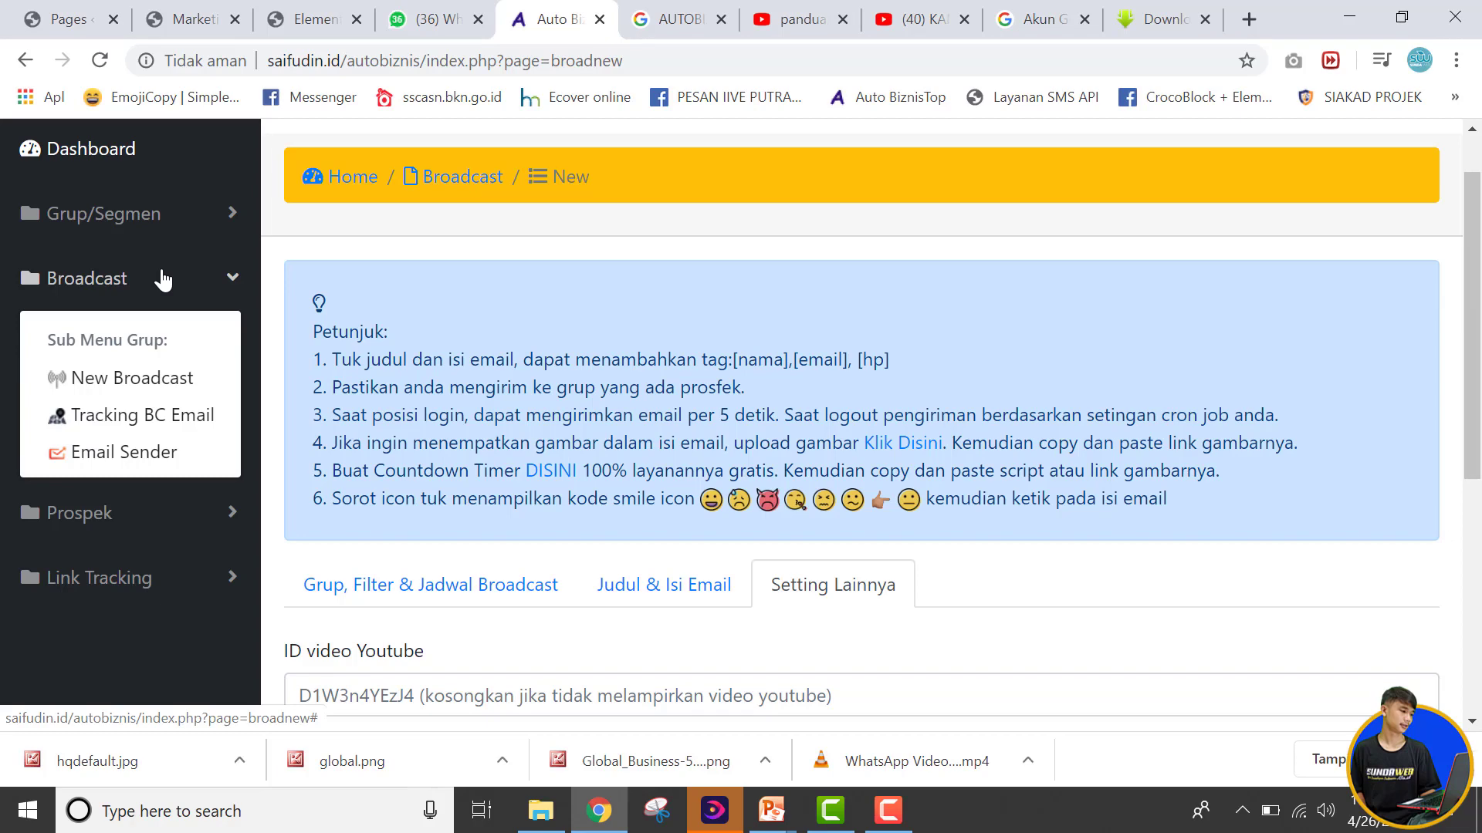
pyautogui.click(168, 421)
pyautogui.scroll(-4, 772, 438)
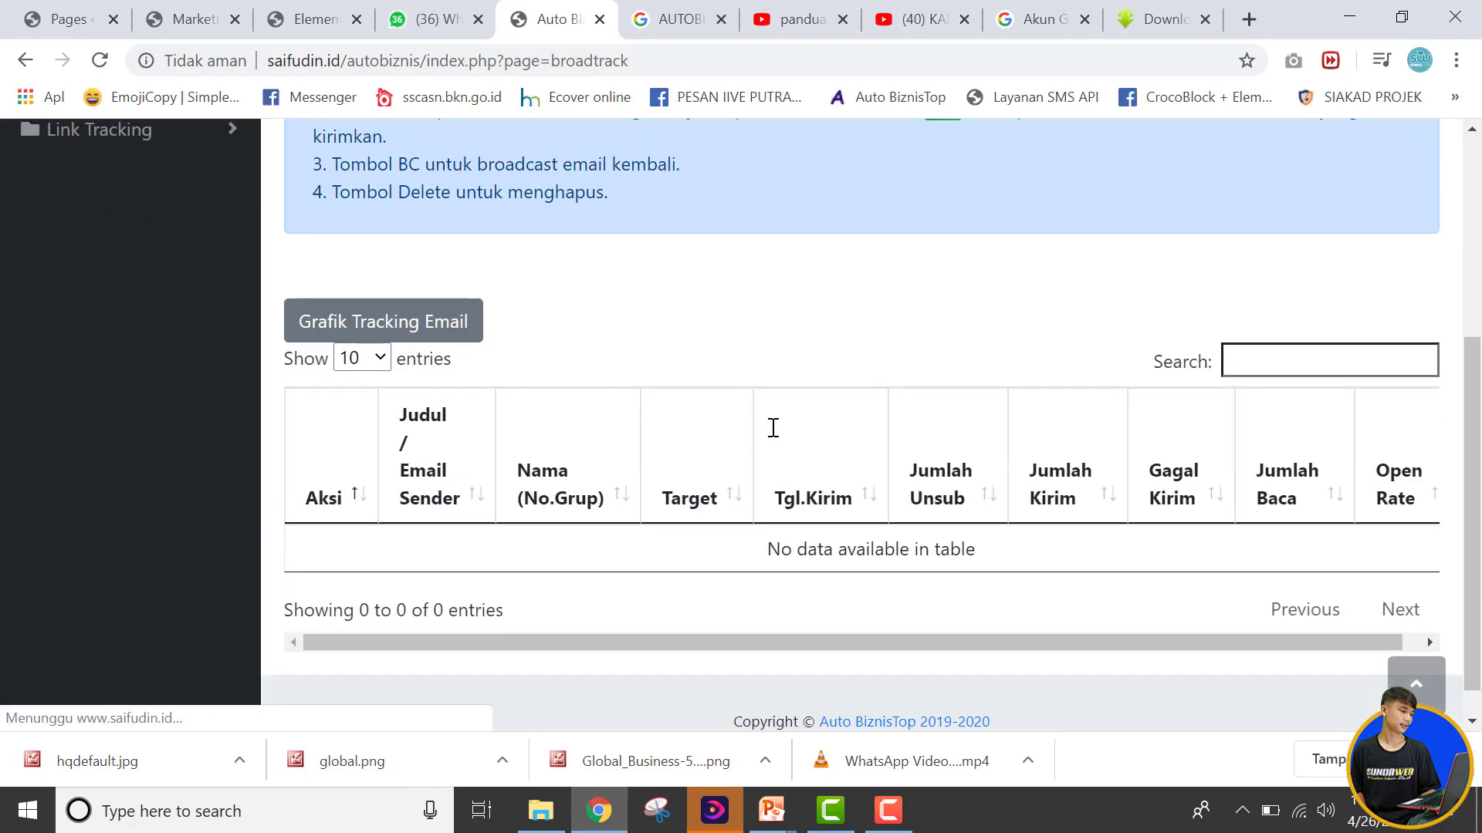
pyautogui.scroll(3, 772, 438)
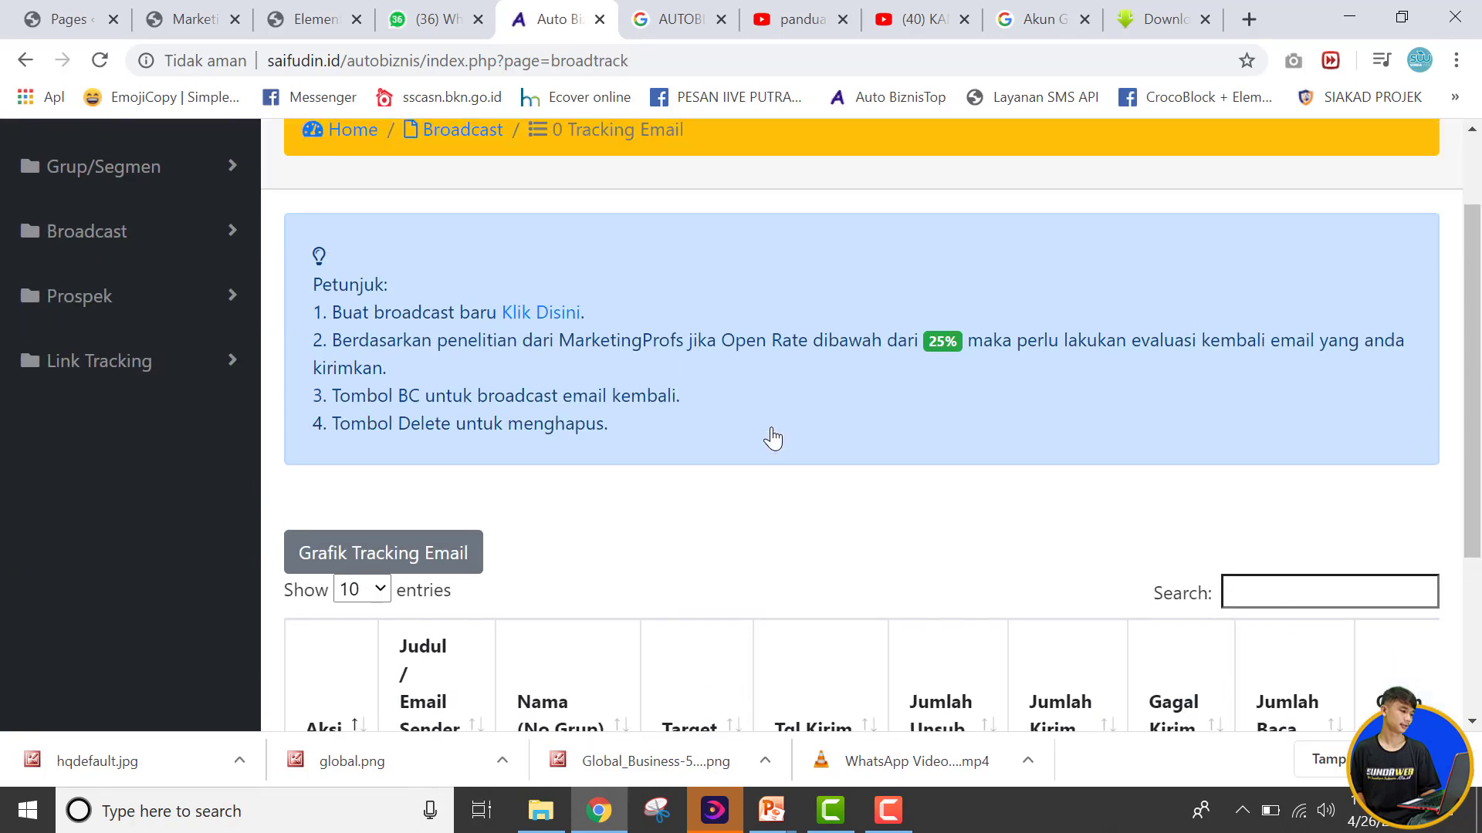
pyautogui.scroll(-3, 771, 438)
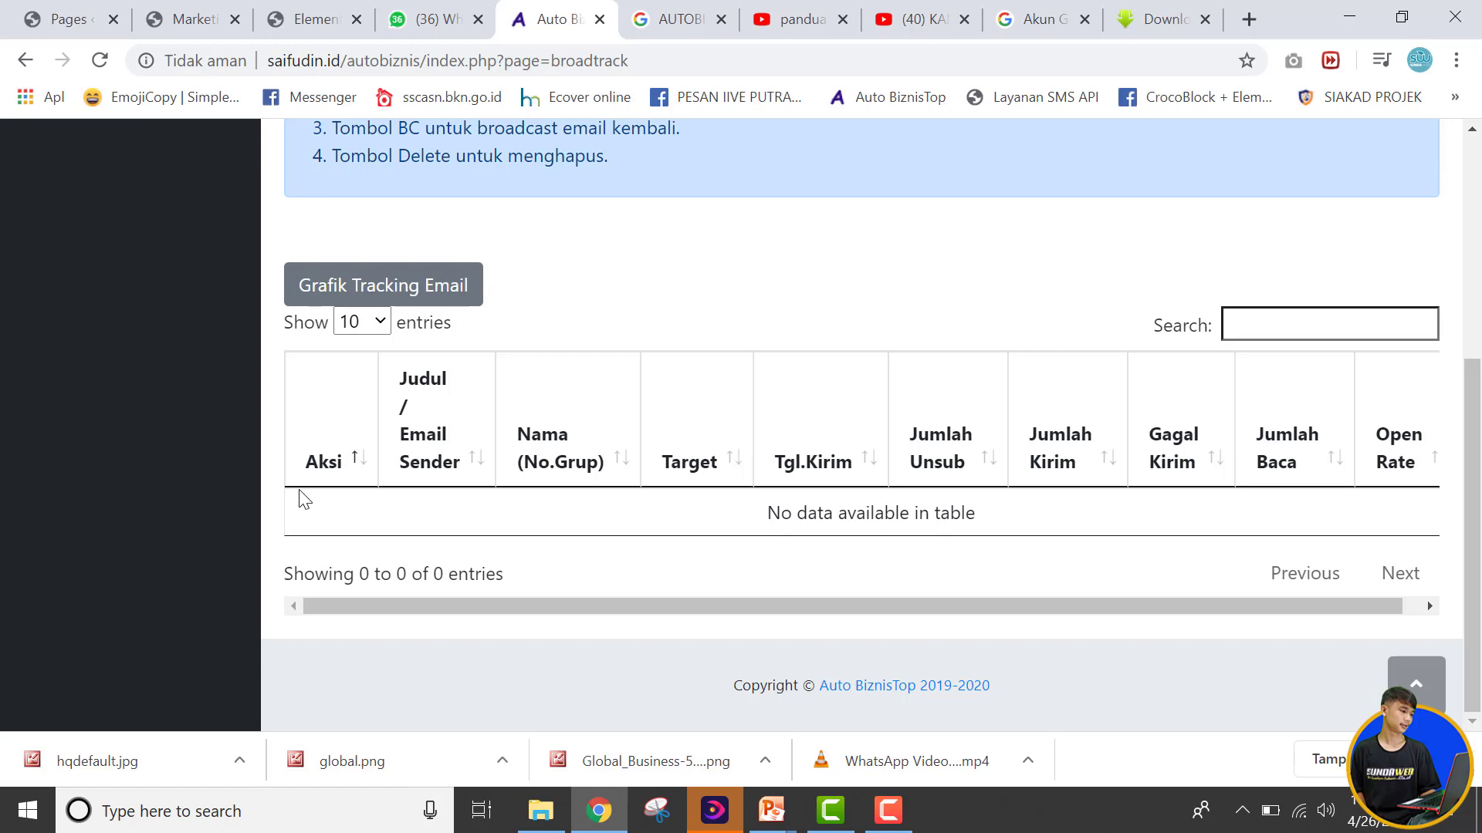
pyautogui.scroll(3, 629, 525)
pyautogui.scroll(2, 621, 525)
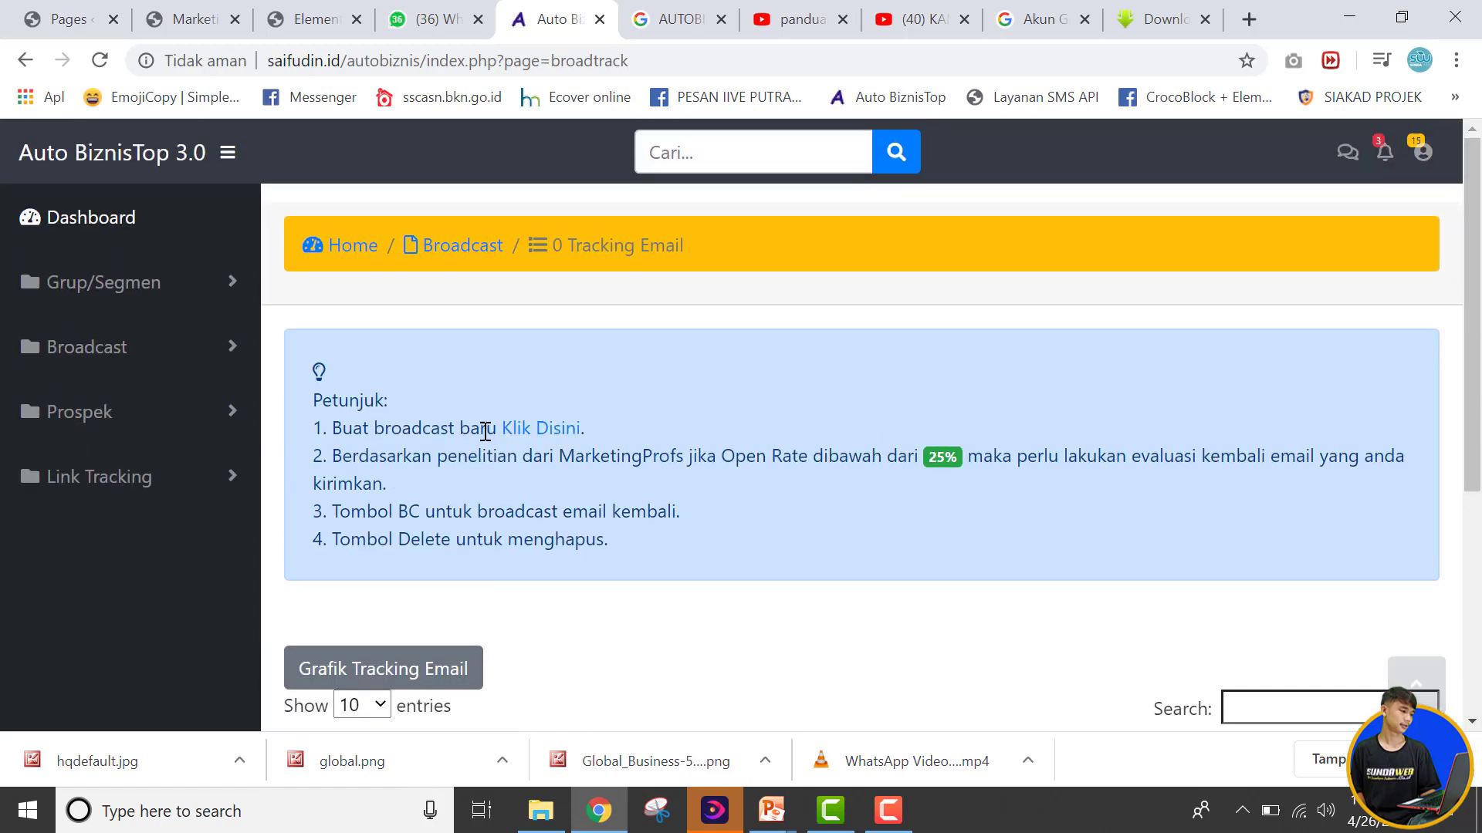
# - Open List Prospek All, examine its instructions and prospect table, and check the other pages offered under Prospek
pyautogui.click(143, 413)
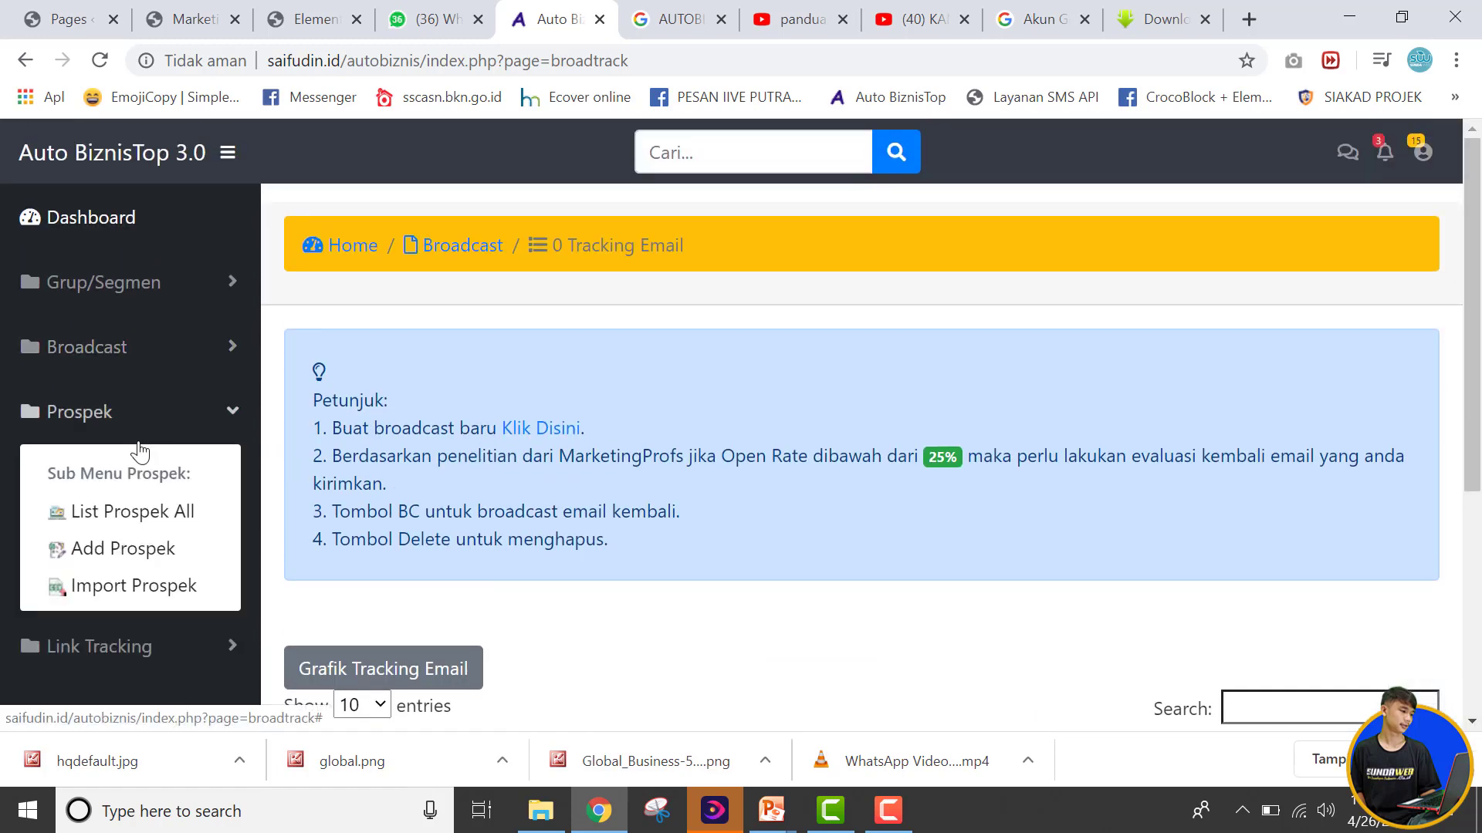
pyautogui.click(149, 514)
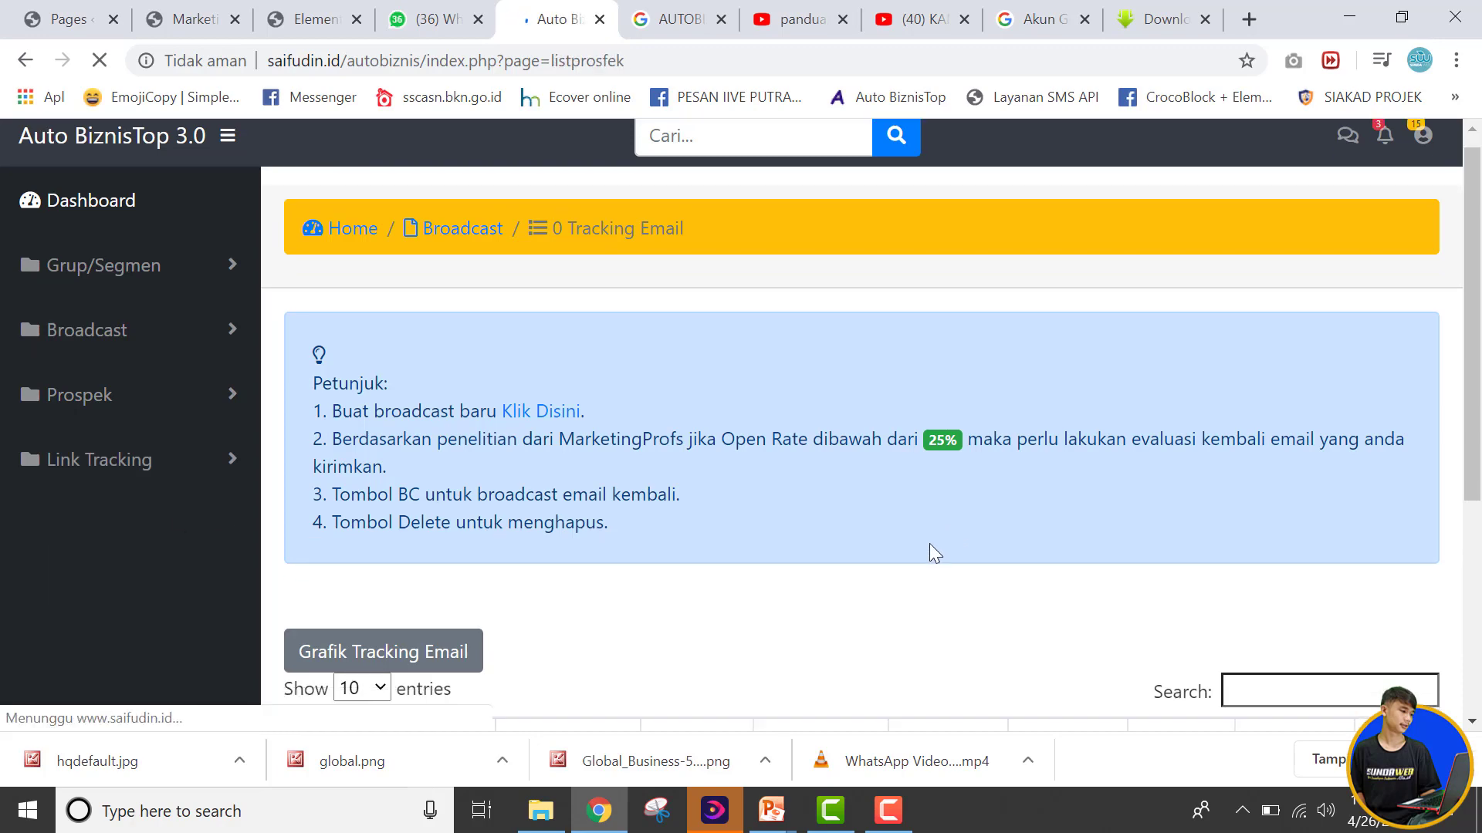
pyautogui.scroll(-5, 933, 553)
pyautogui.scroll(2, 370, 367)
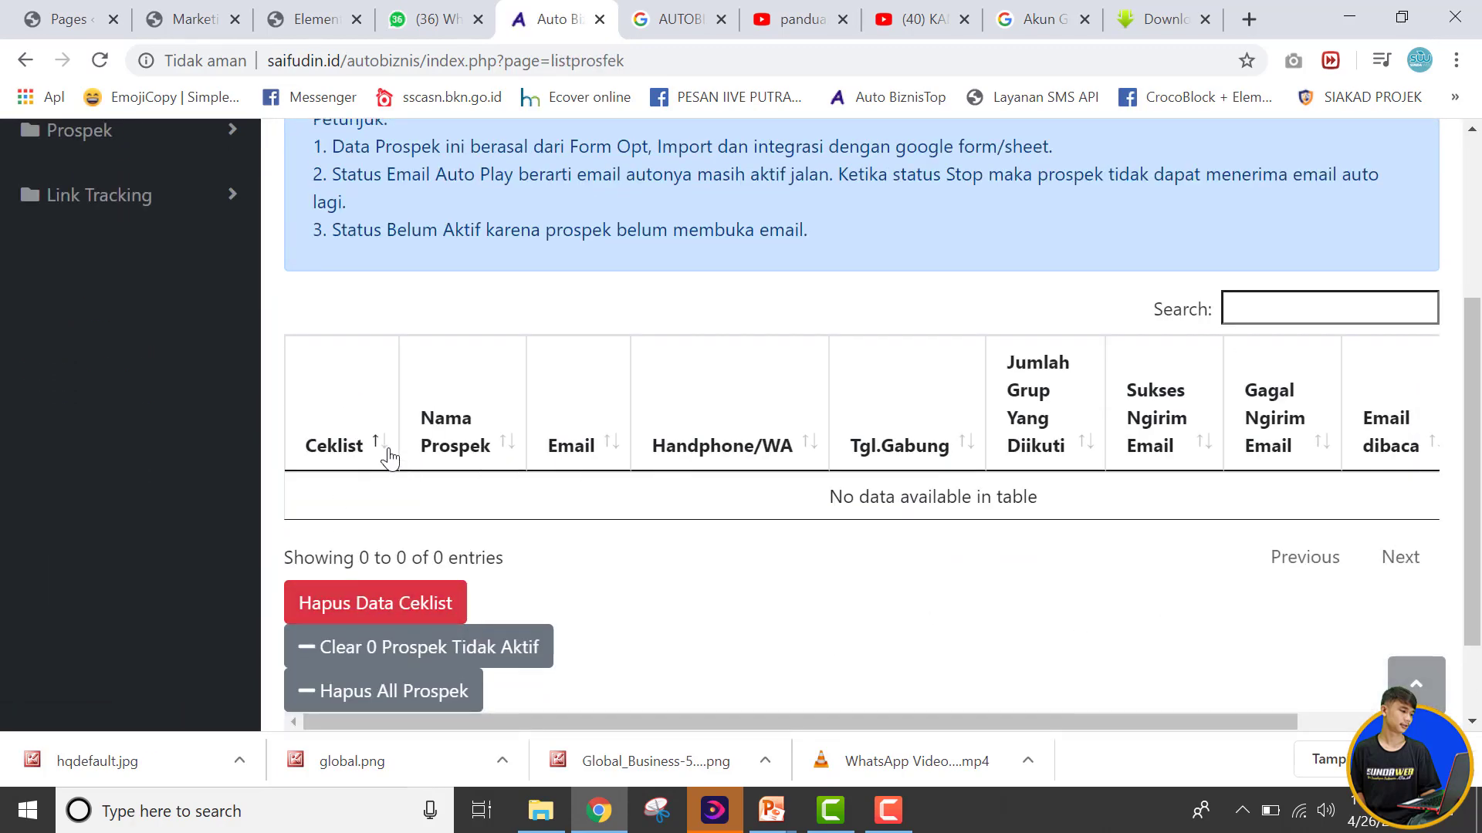
pyautogui.scroll(3, 357, 455)
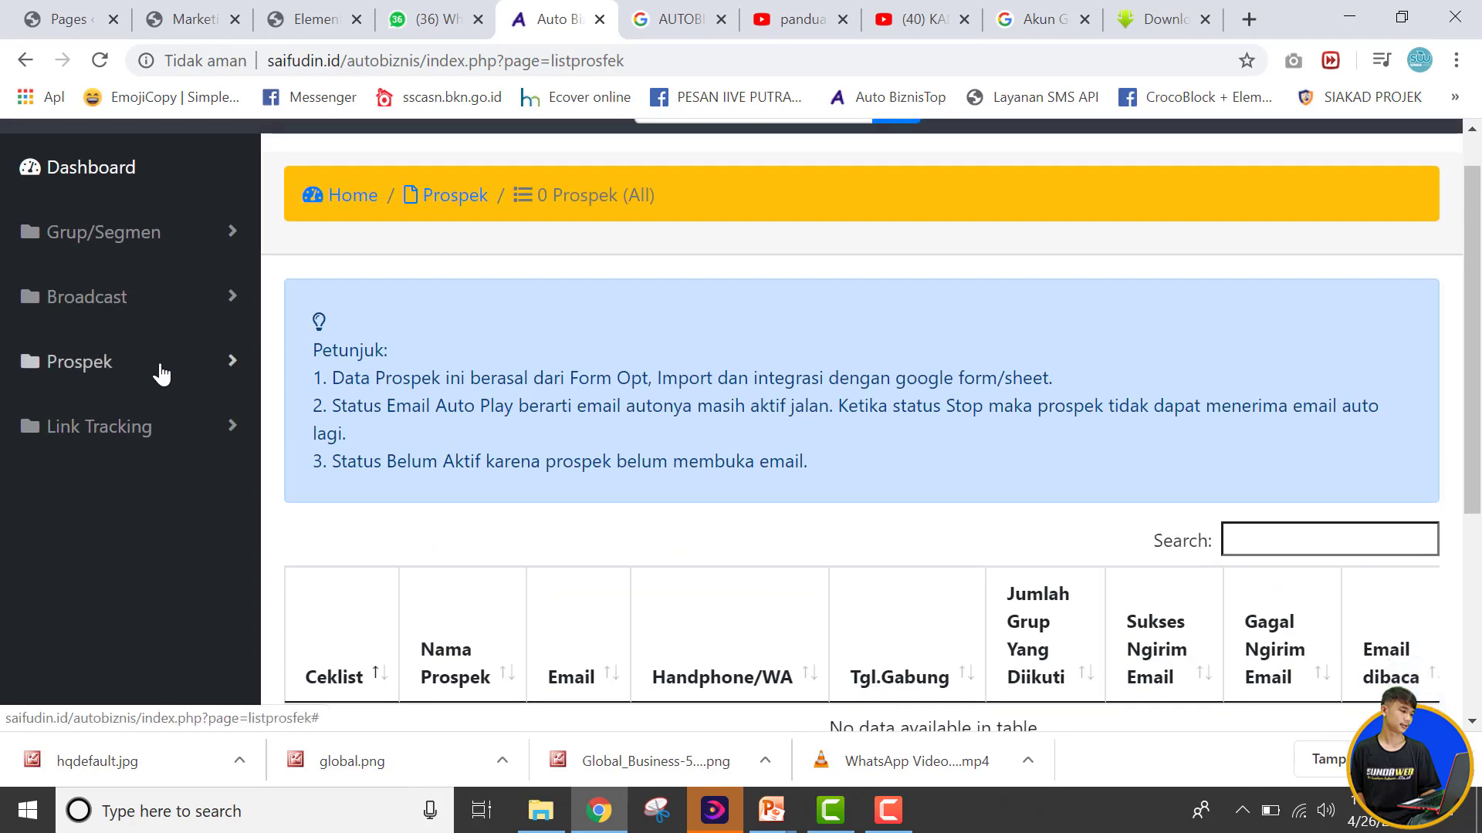
pyautogui.click(160, 364)
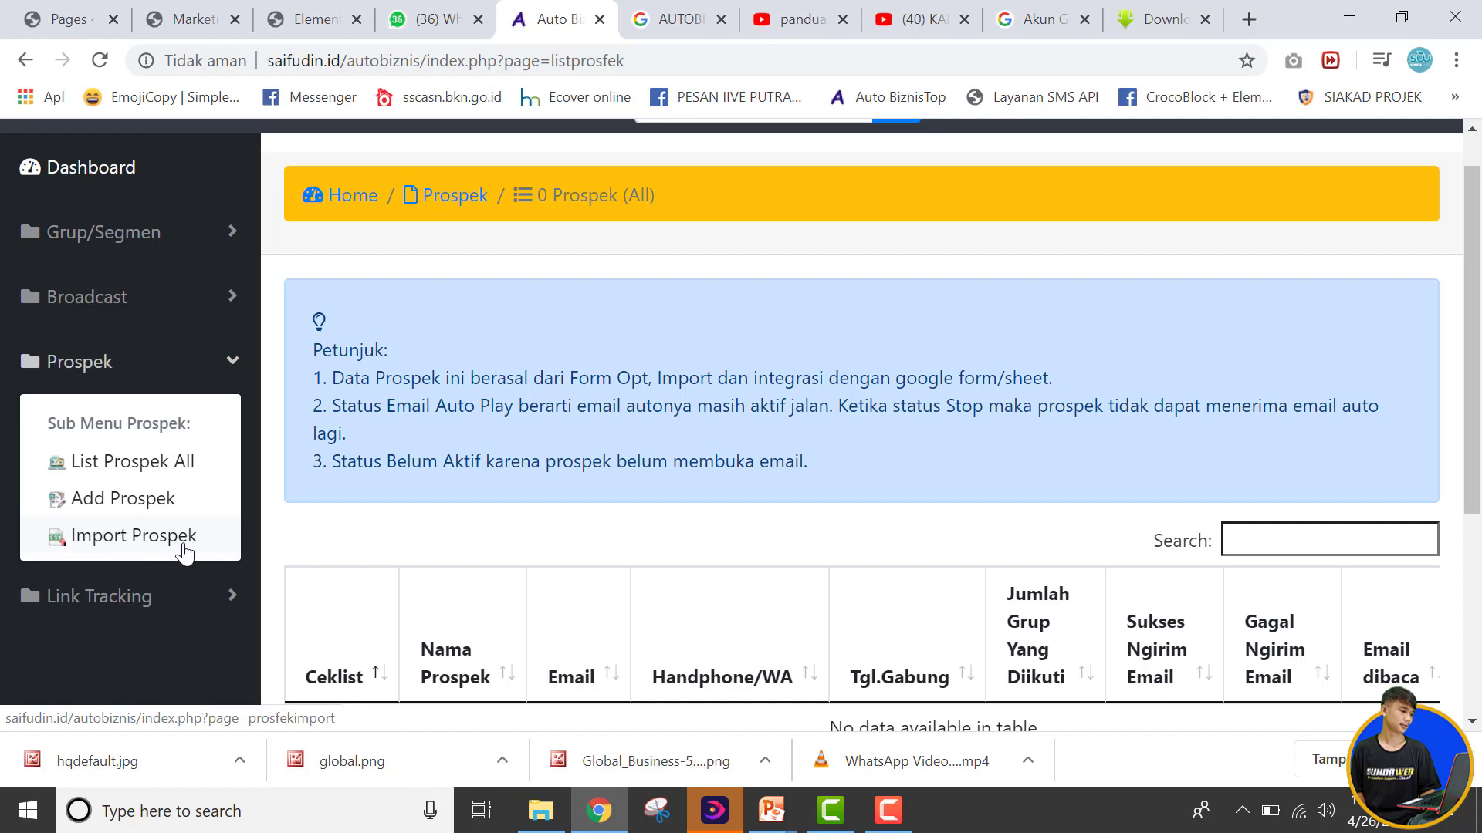
# - Open the Buat Link page under Link Tracking and examine its instructions, the Add New Link form and the link table
pyautogui.click(191, 599)
pyautogui.click(215, 436)
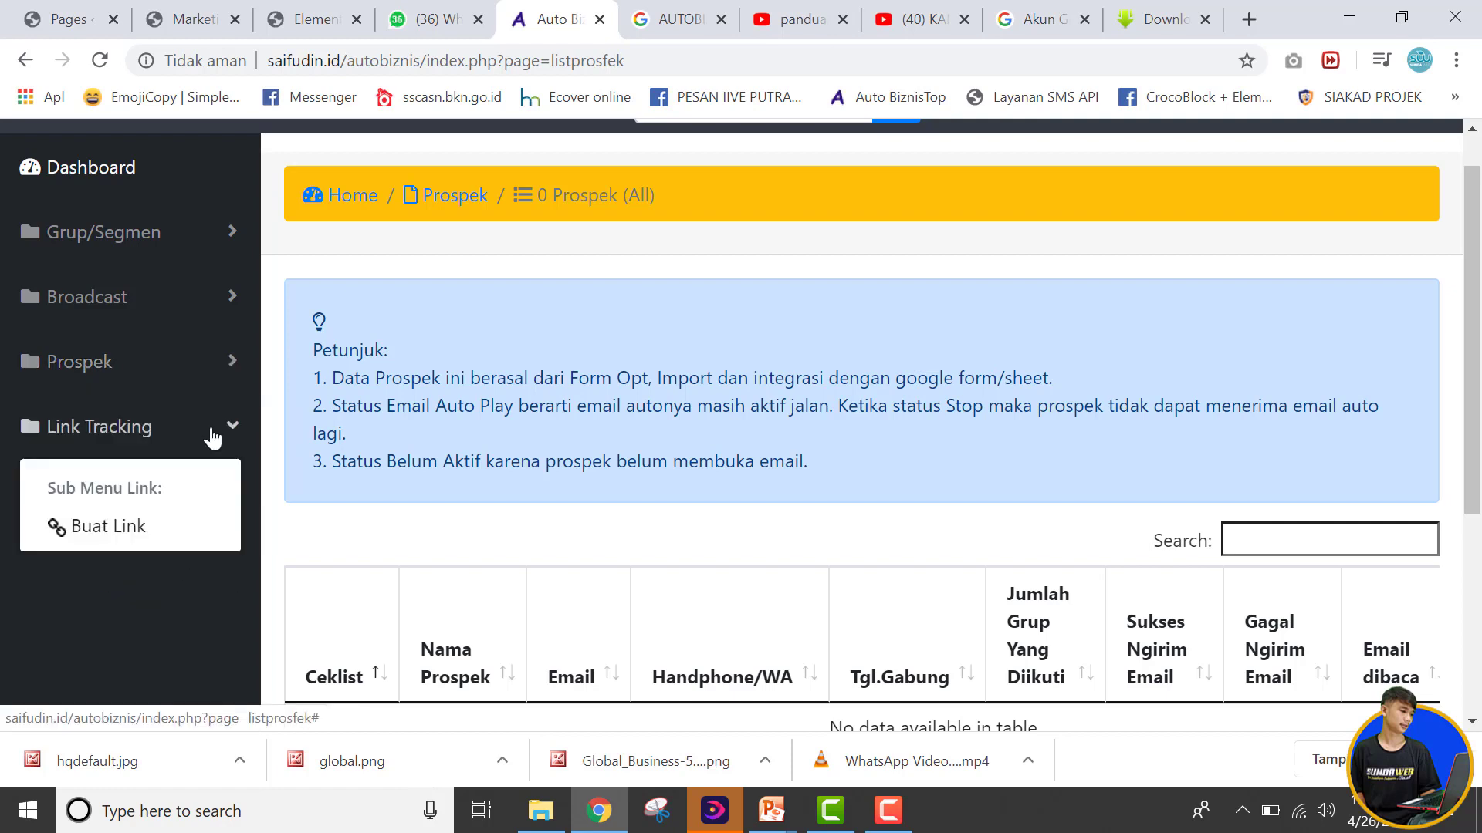
pyautogui.click(131, 526)
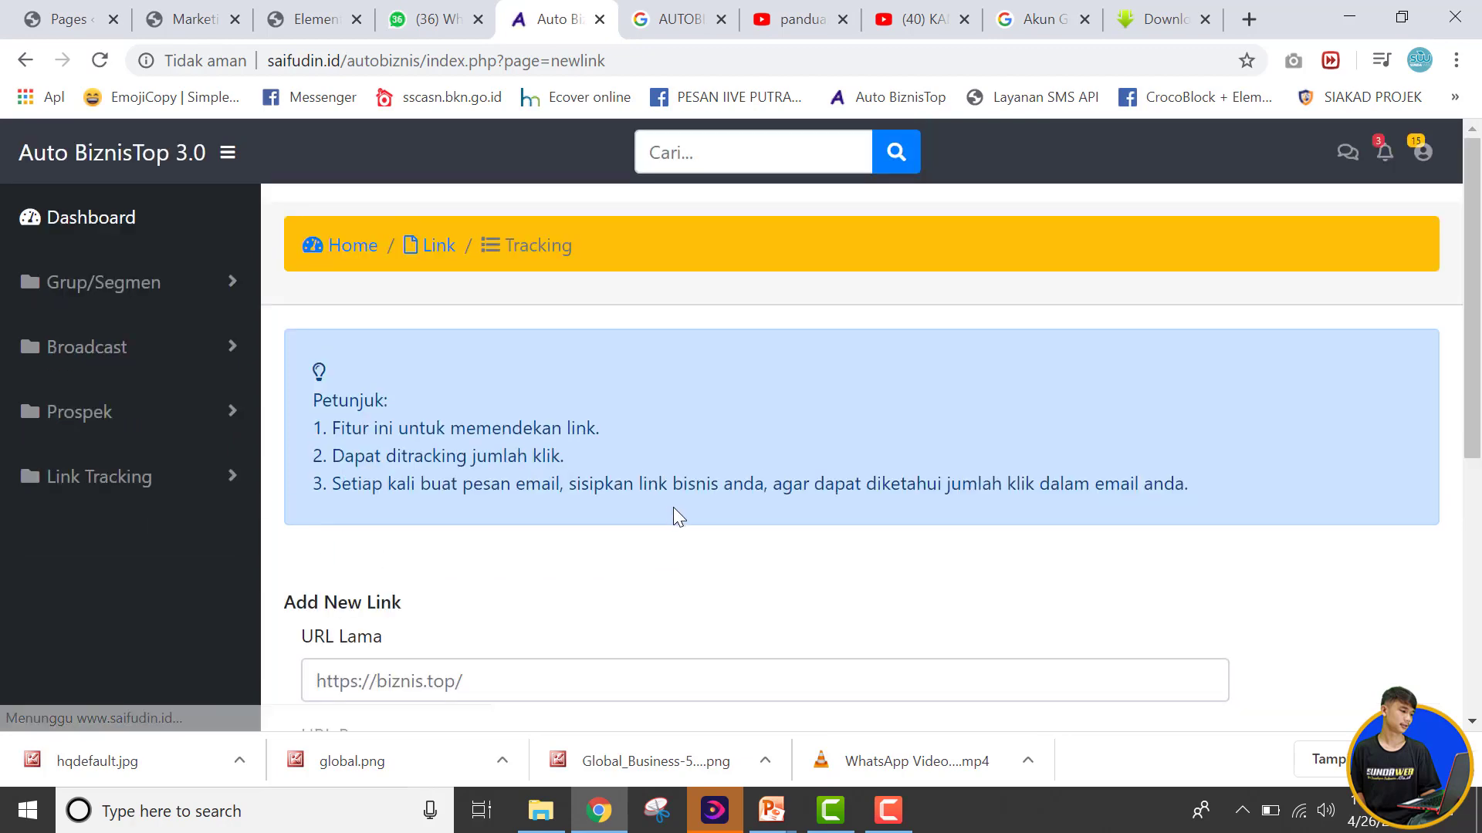
pyautogui.scroll(-4, 673, 507)
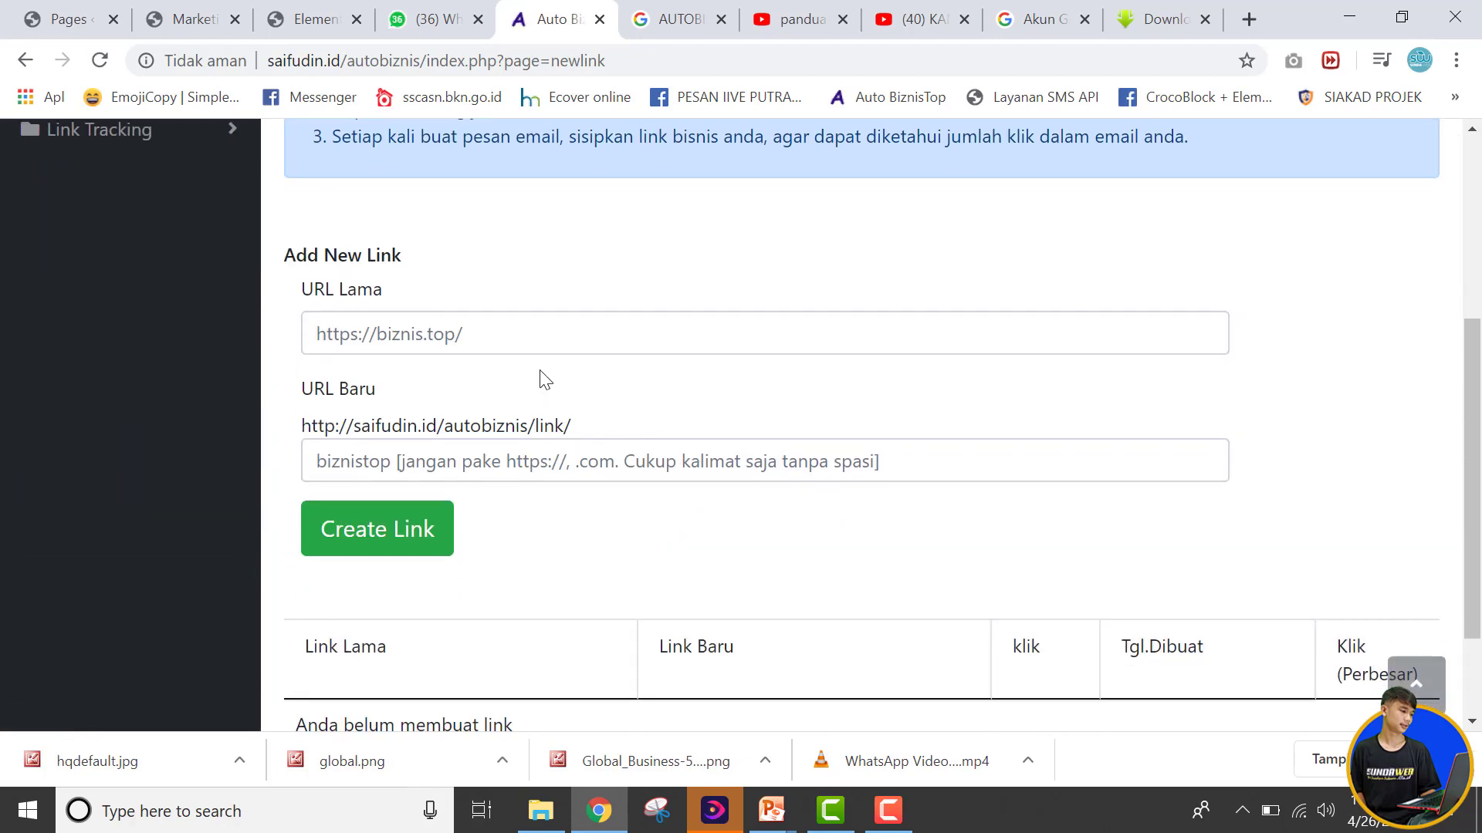
pyautogui.scroll(1, 544, 366)
pyautogui.scroll(2, 544, 362)
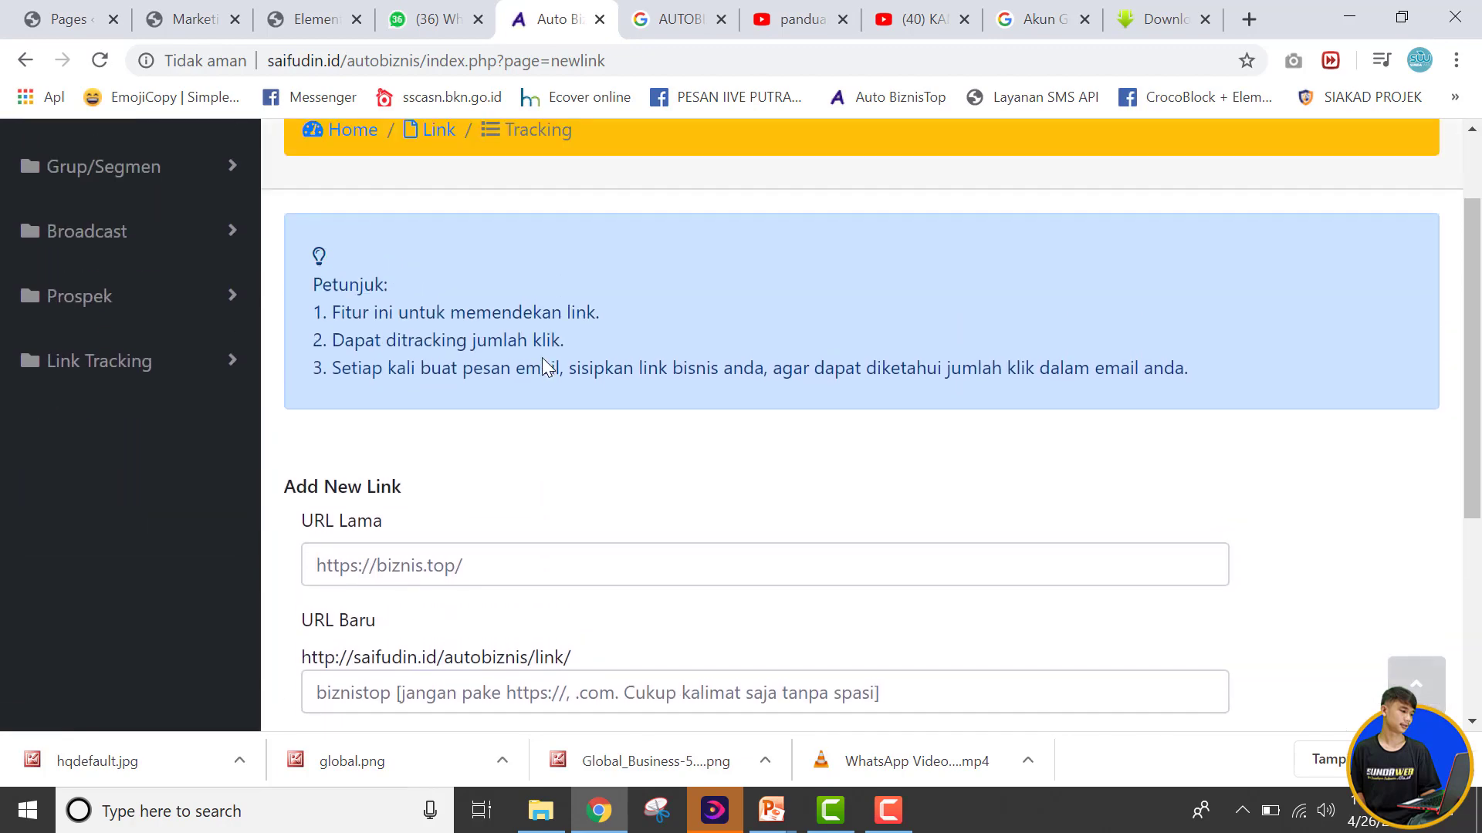
pyautogui.scroll(2, 544, 358)
pyautogui.scroll(-2, 543, 356)
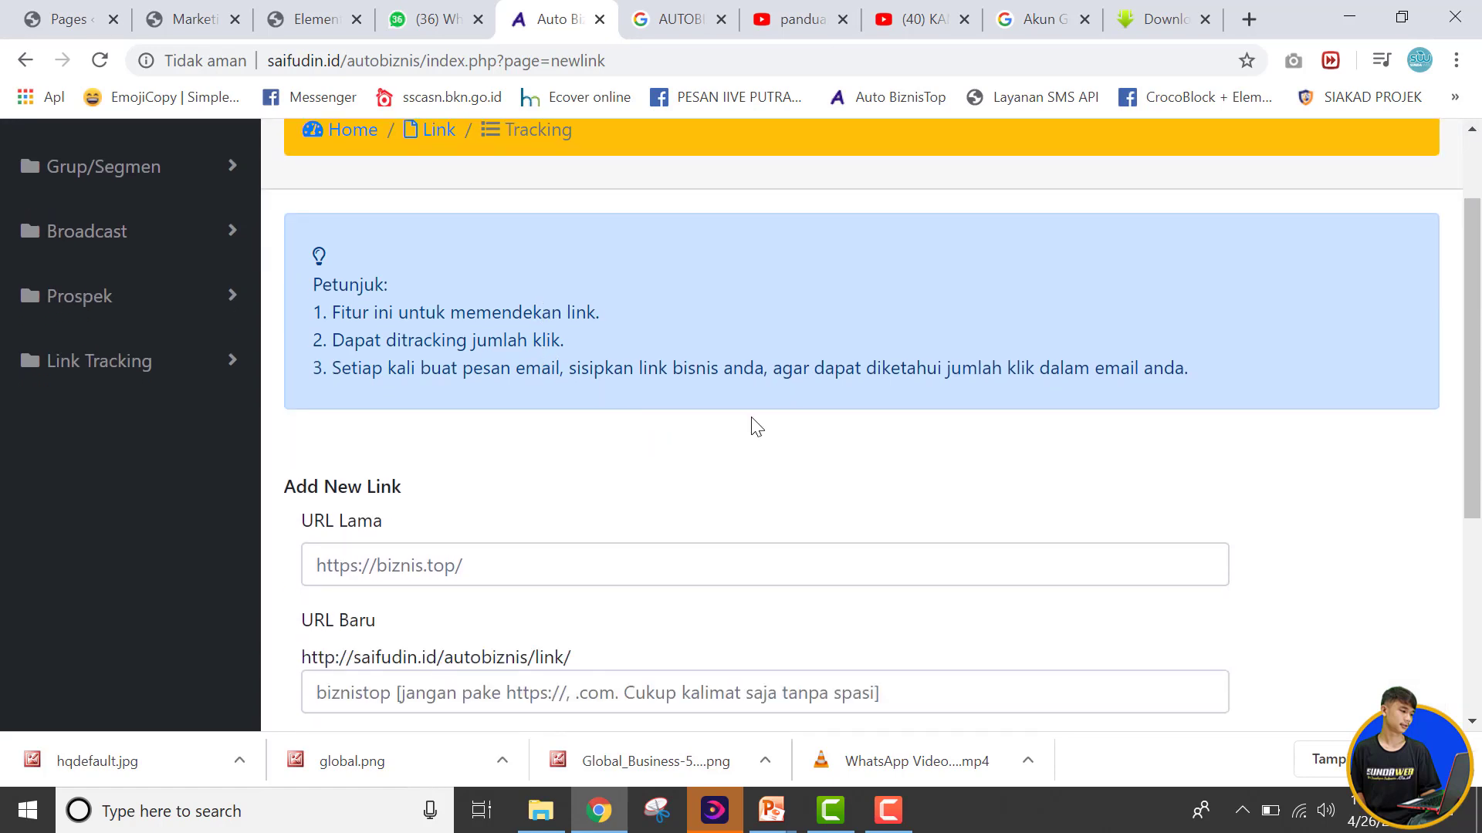
pyautogui.scroll(-2, 757, 426)
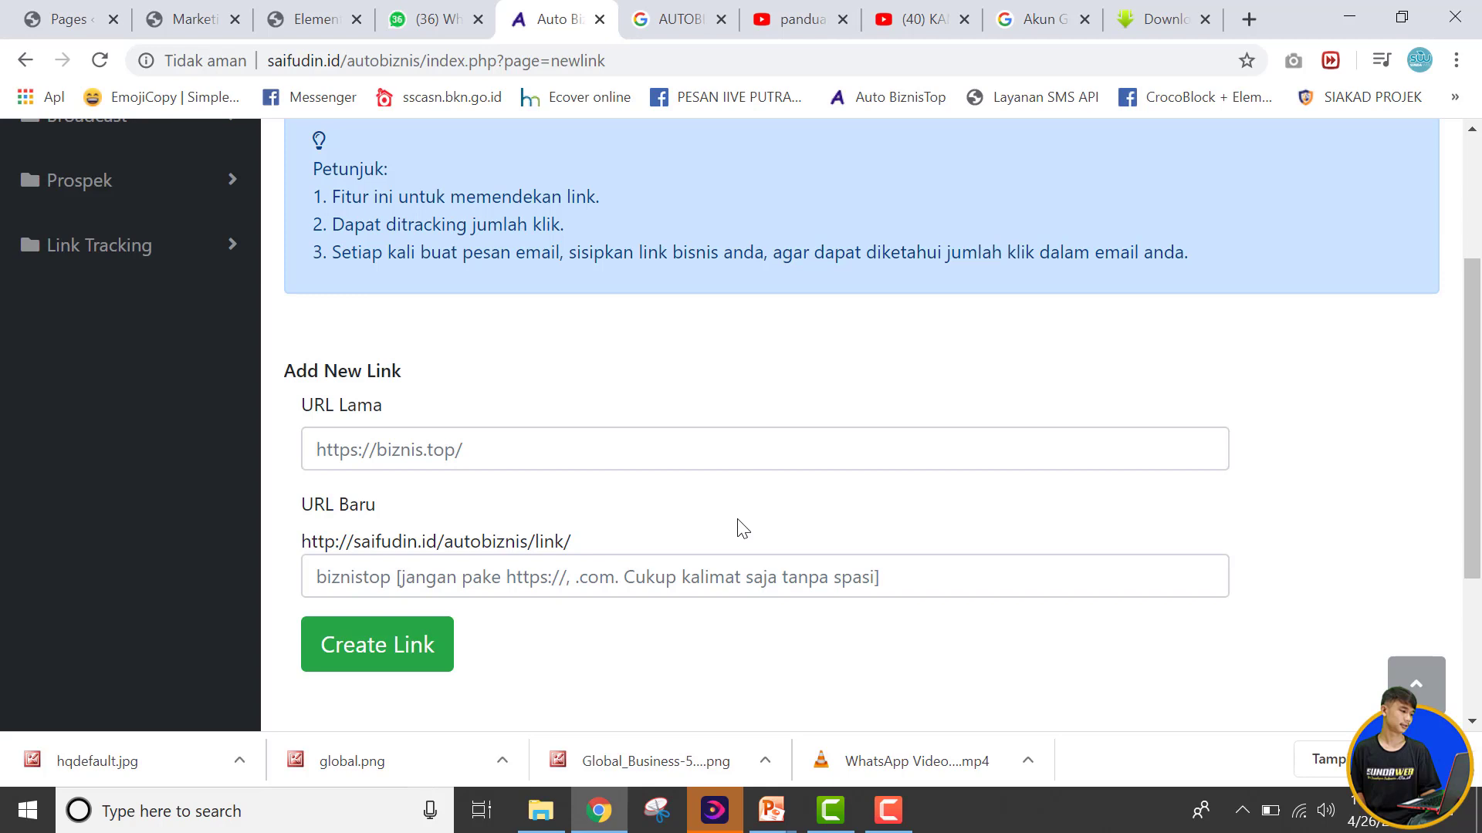
pyautogui.scroll(-2, 743, 529)
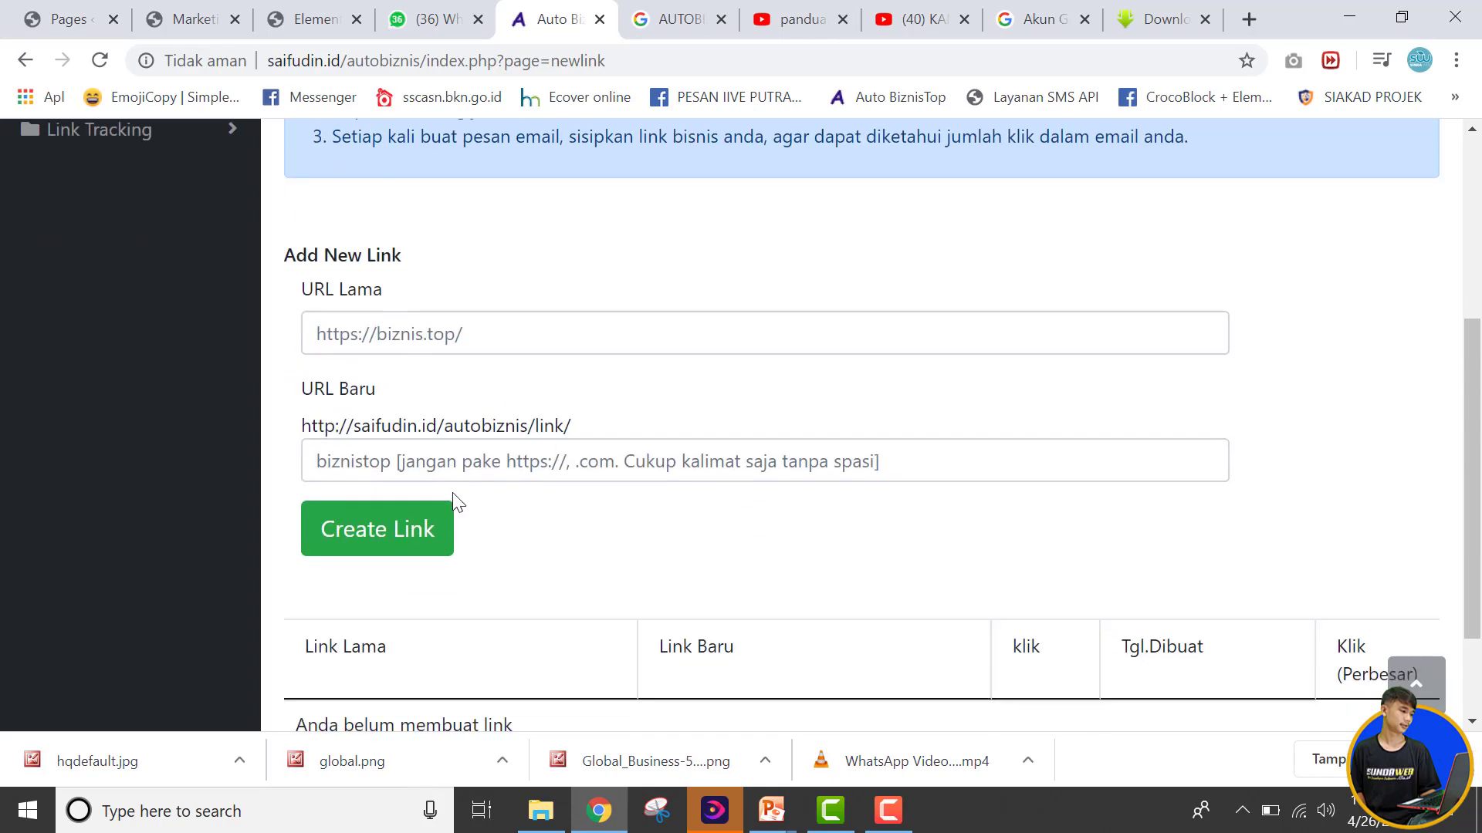
pyautogui.scroll(-2, 382, 560)
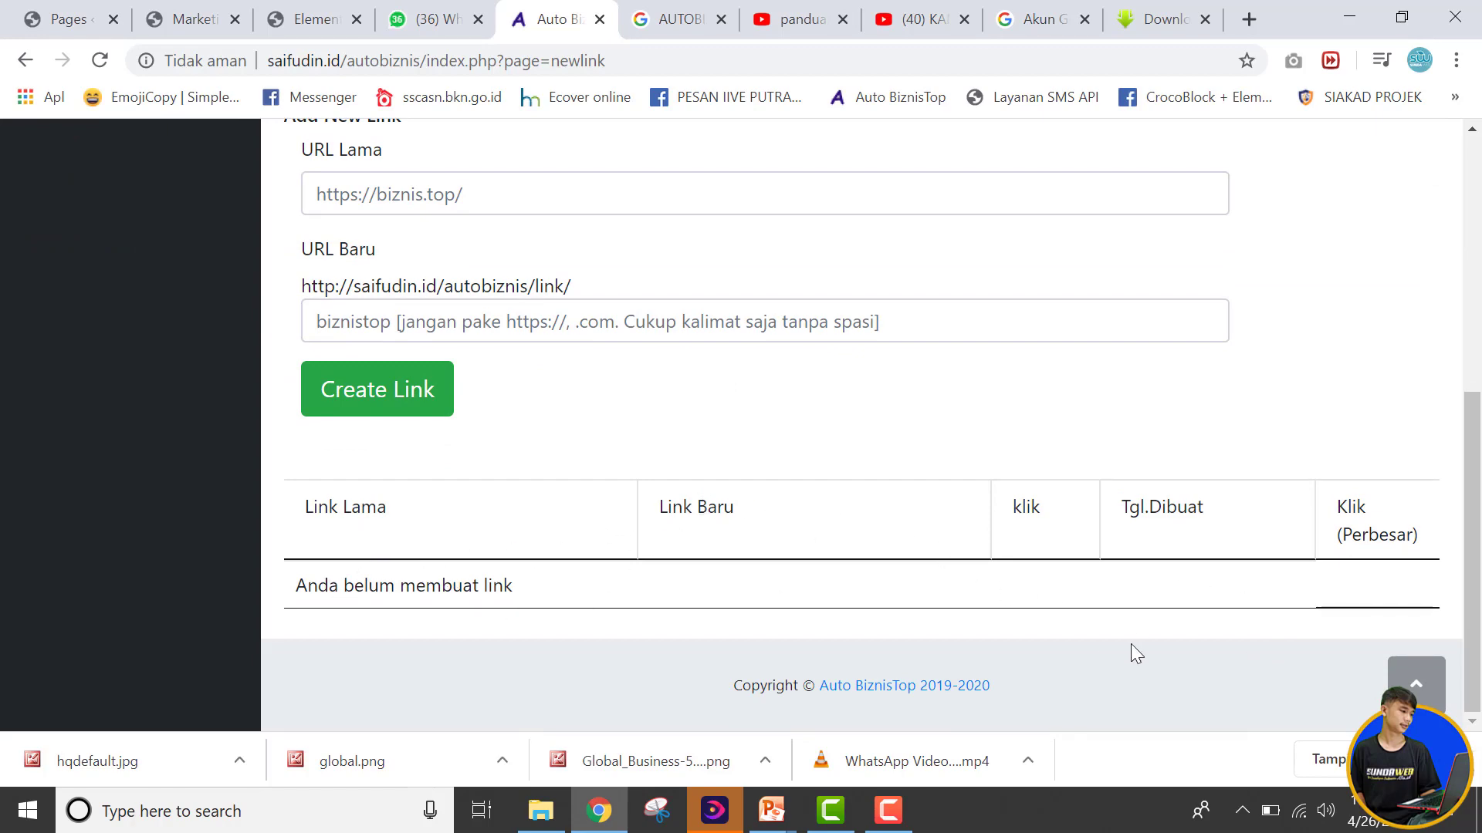
# - Open the account Setting page and examine the user name, owner, country code, phone and Facebook pixel fields
pyautogui.scroll(6, 1032, 685)
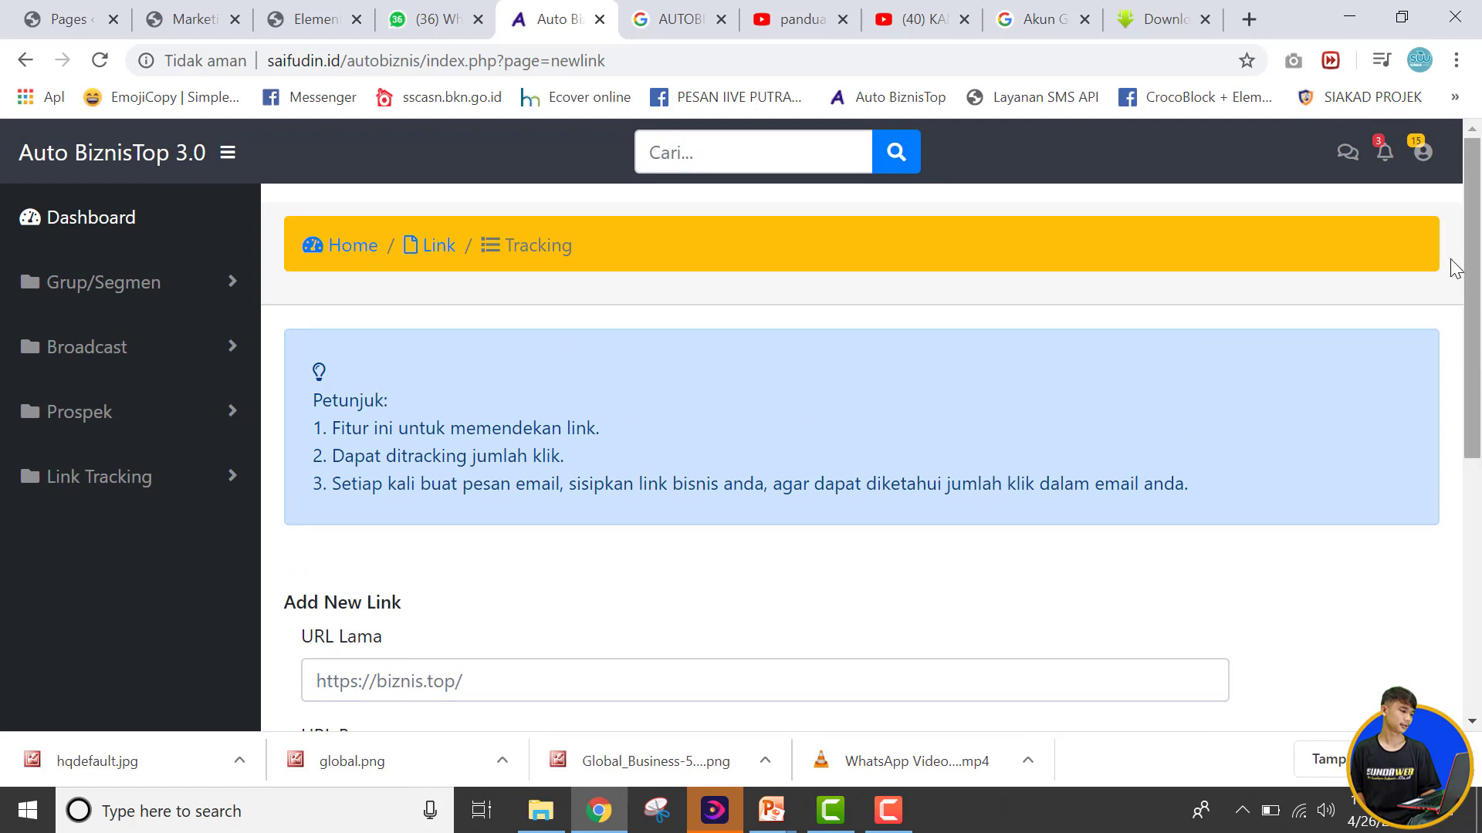
pyautogui.click(1425, 157)
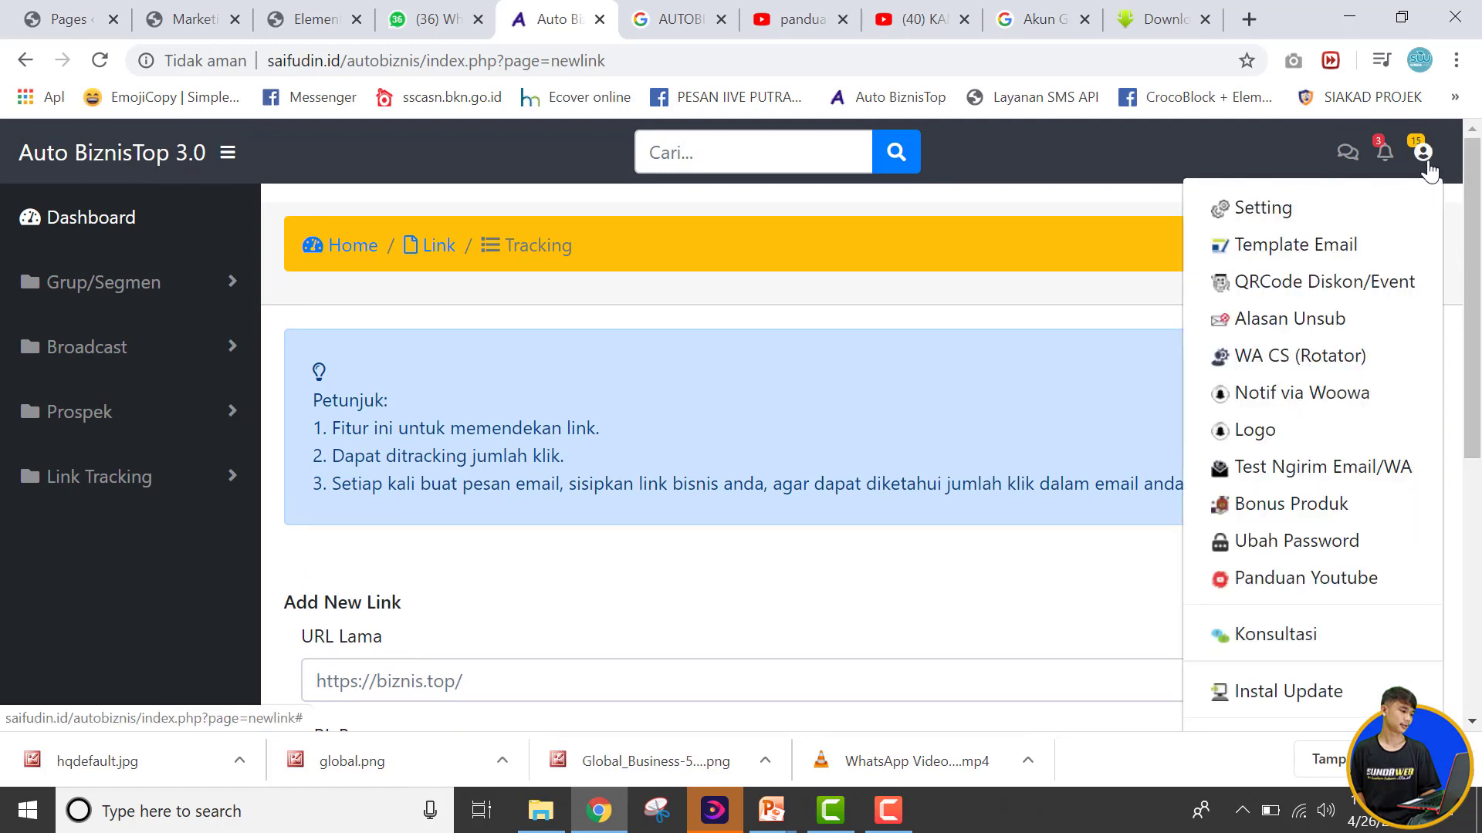
pyautogui.click(1286, 218)
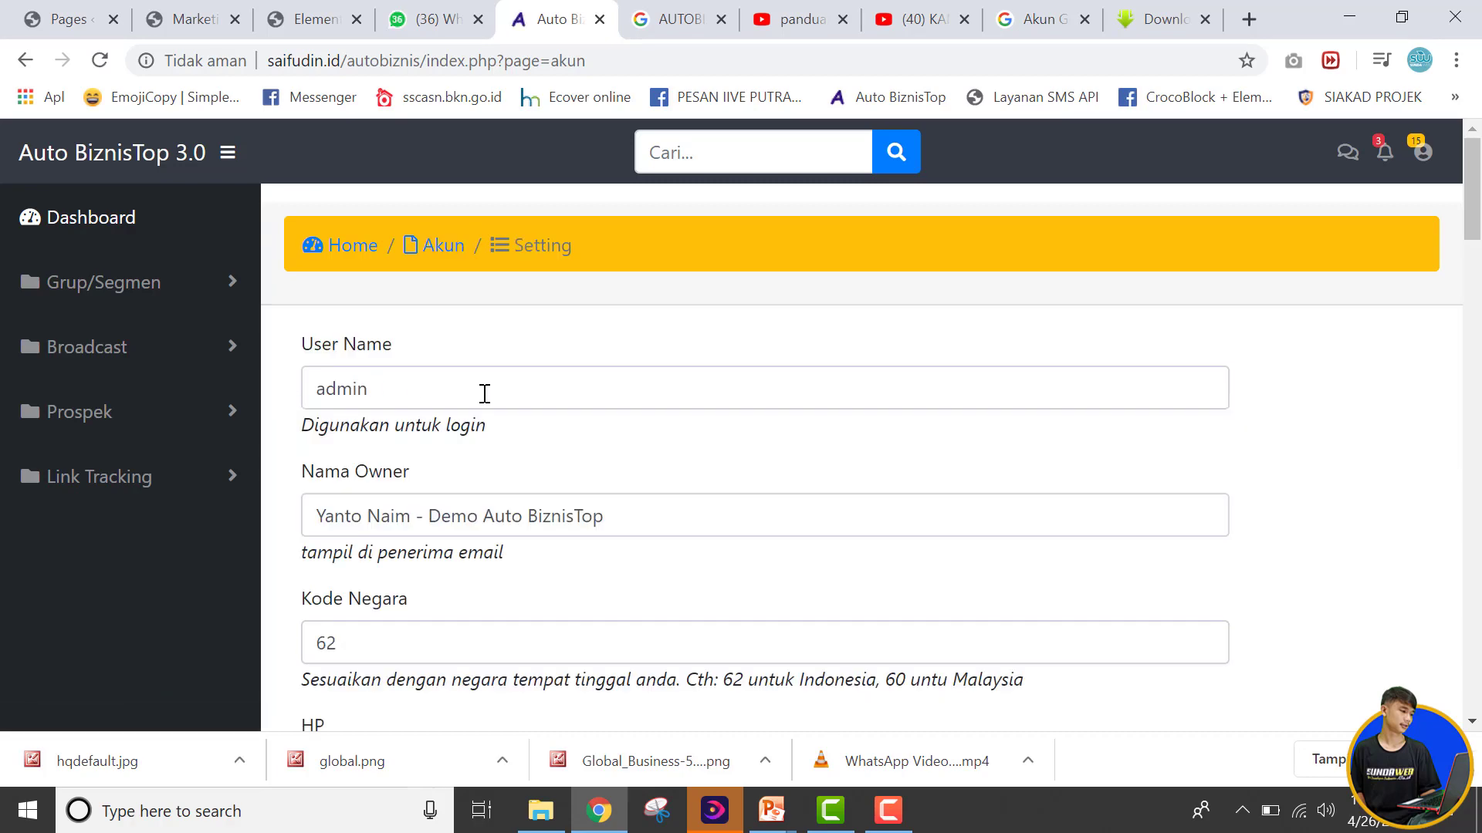
pyautogui.scroll(-3, 483, 394)
pyautogui.scroll(-3, 461, 331)
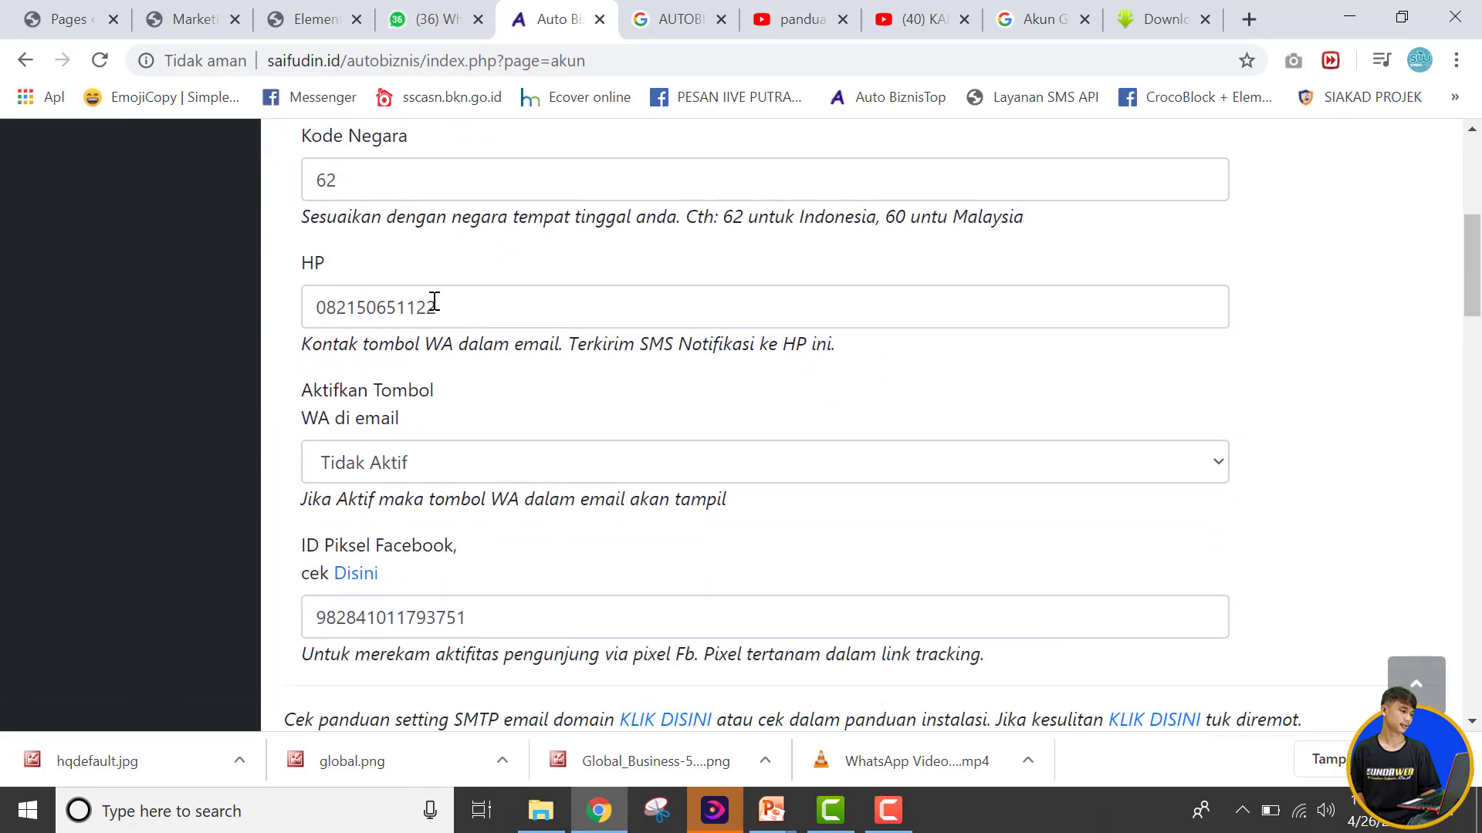
pyautogui.scroll(-2, 414, 327)
# - Check the choices of Aktifkan Tombol WA di email without changing the setting, and examine the SMTP host fields
pyautogui.click(411, 345)
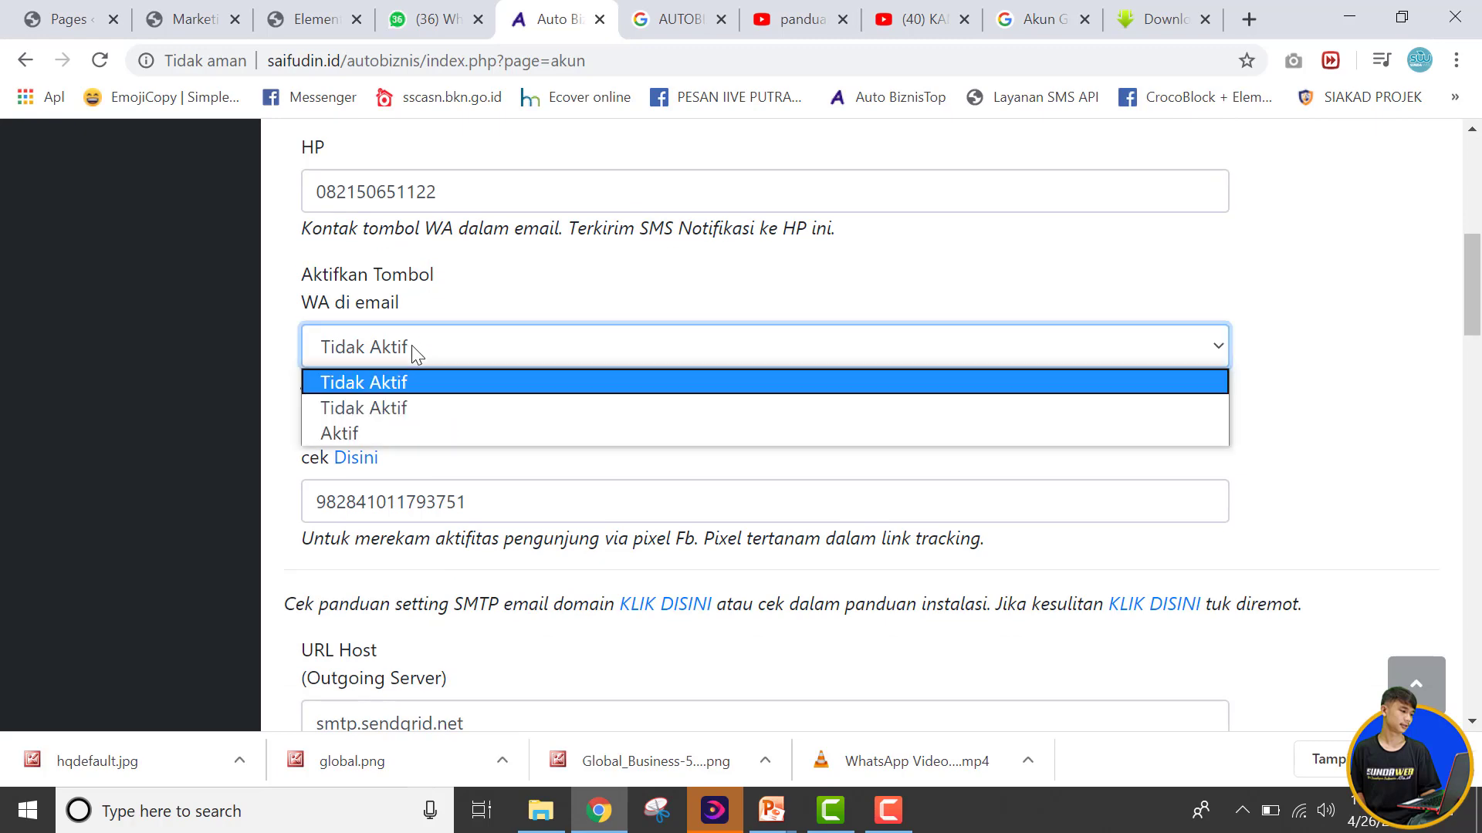
pyautogui.click(410, 345)
pyautogui.scroll(-1, 463, 395)
pyautogui.scroll(-3, 443, 359)
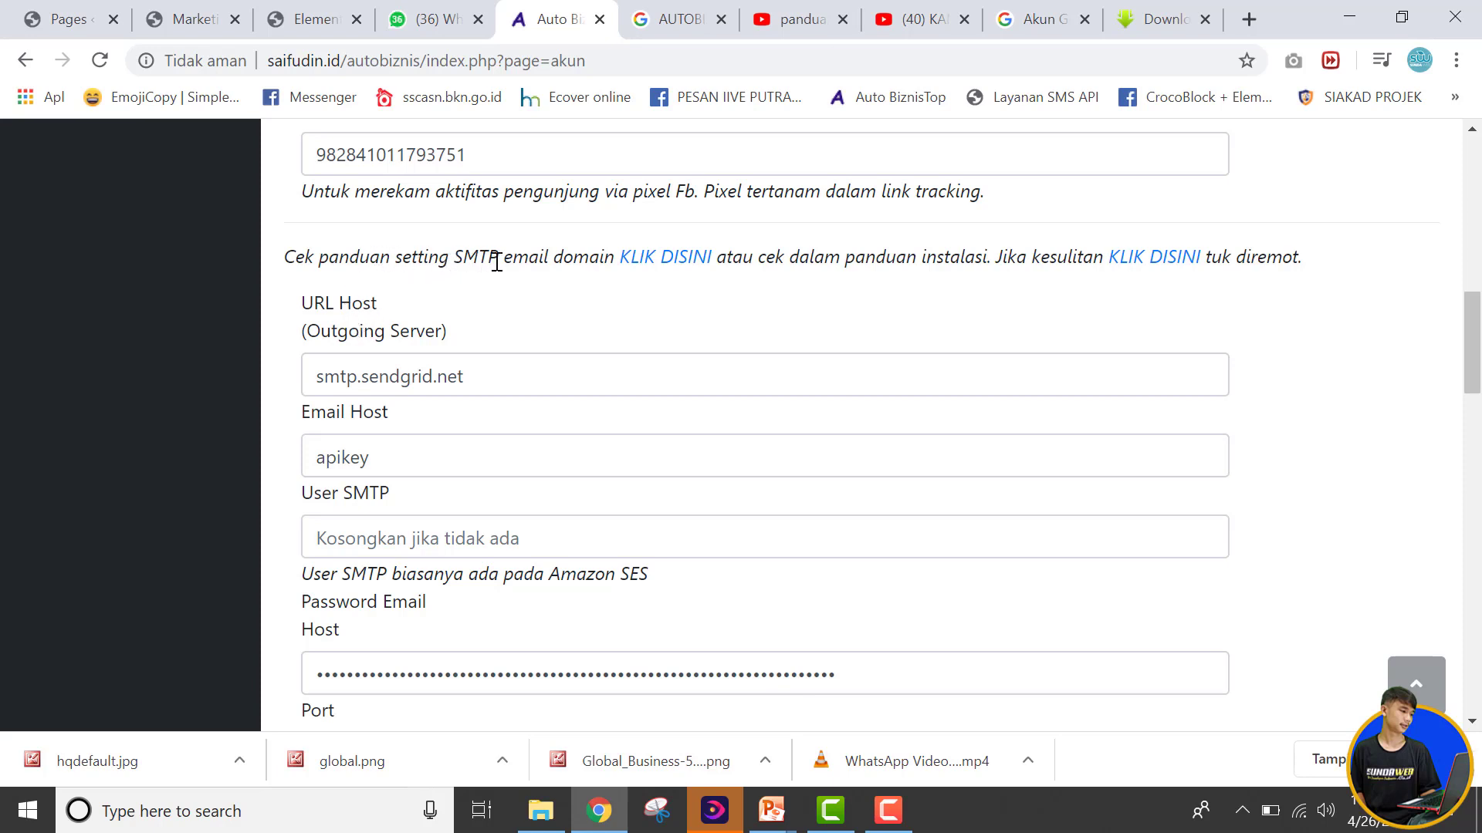
# - Examine the SMTP user, password and port fields, plus the owner name and email fields under Email Balasan
pyautogui.scroll(-3, 524, 377)
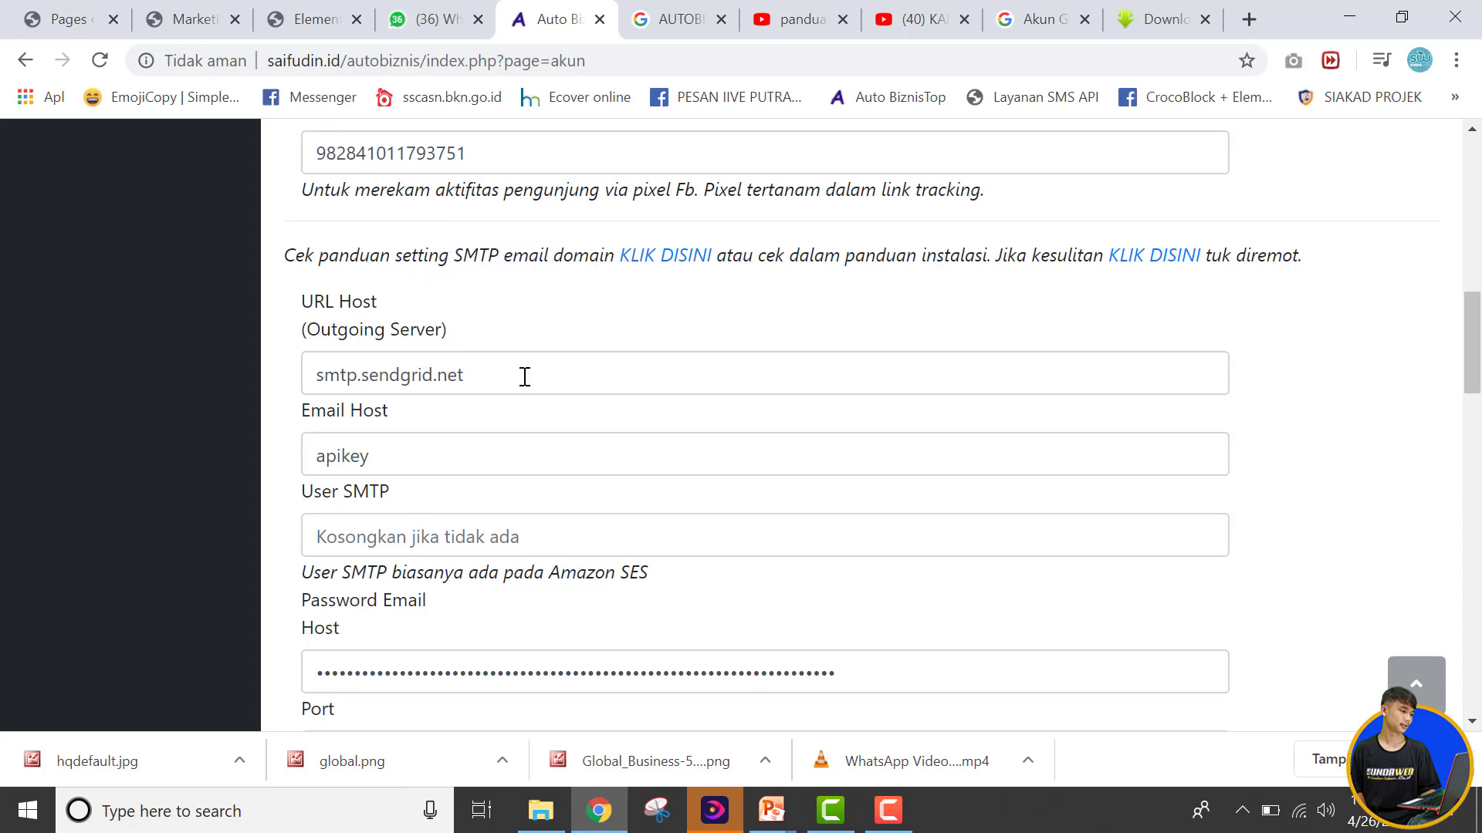
pyautogui.scroll(3, 535, 358)
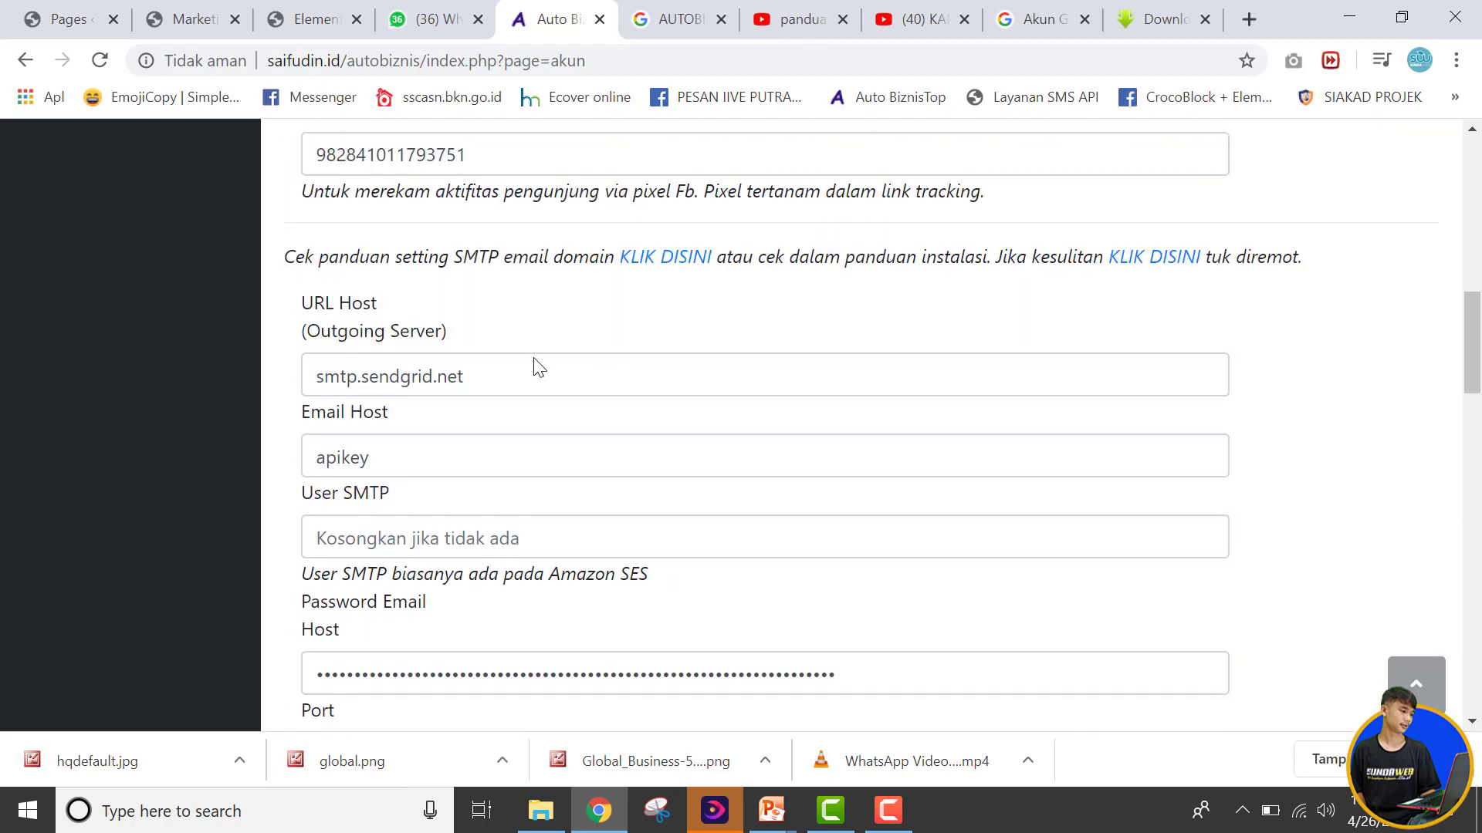
pyautogui.scroll(-2, 535, 358)
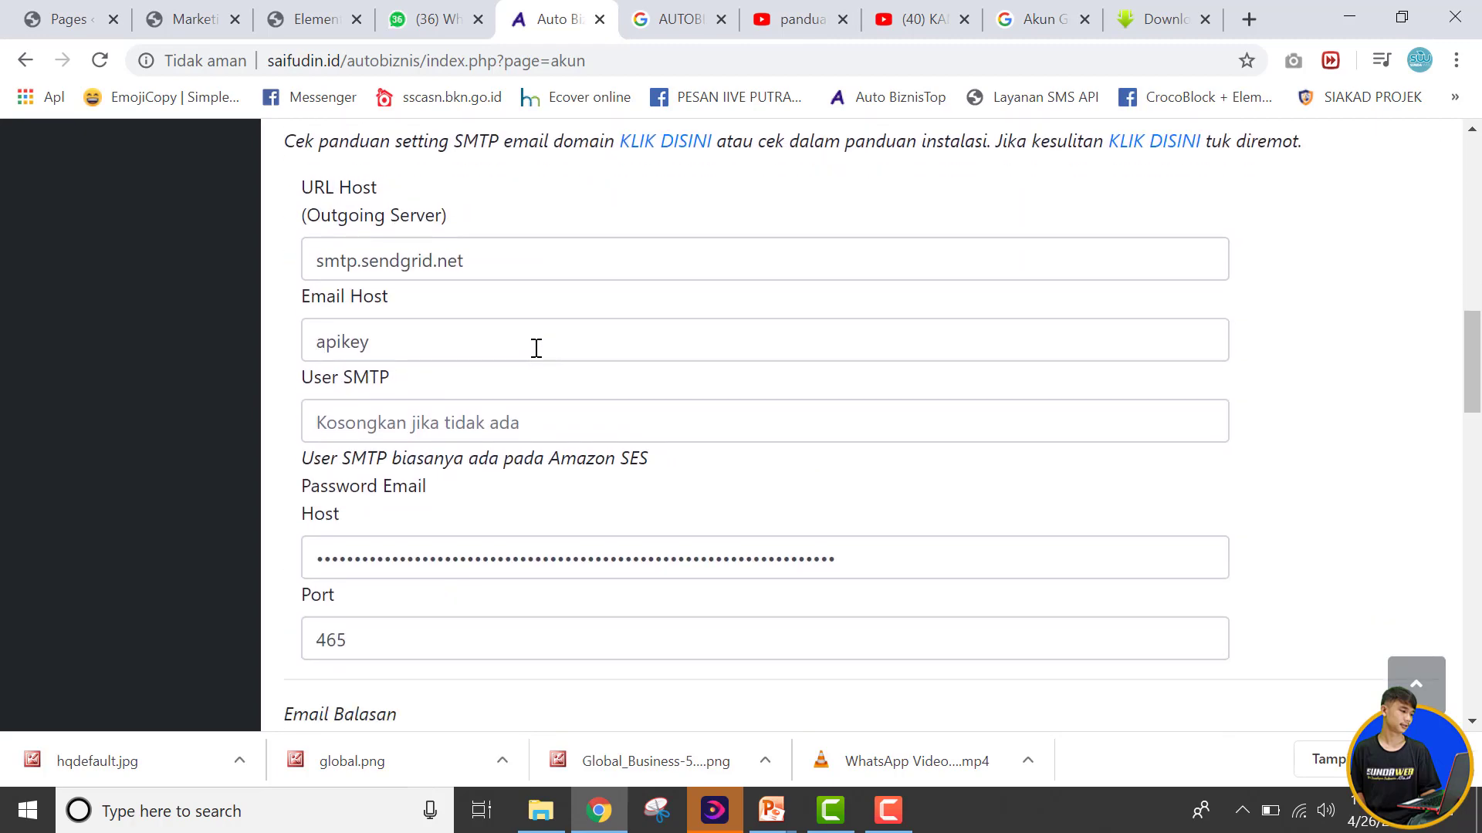
pyautogui.scroll(-4, 381, 440)
pyautogui.scroll(2, 407, 444)
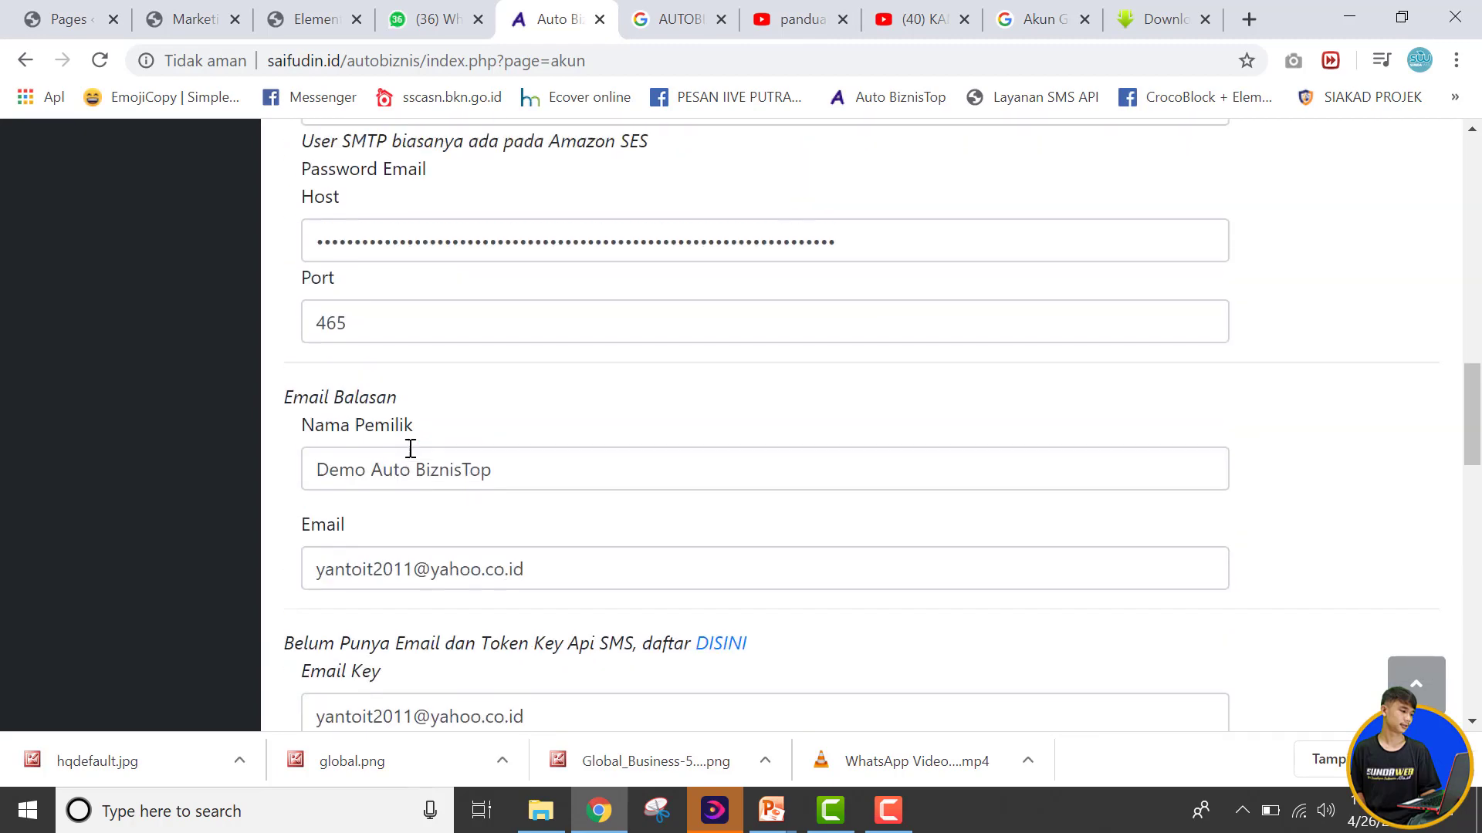
pyautogui.scroll(-3, 411, 449)
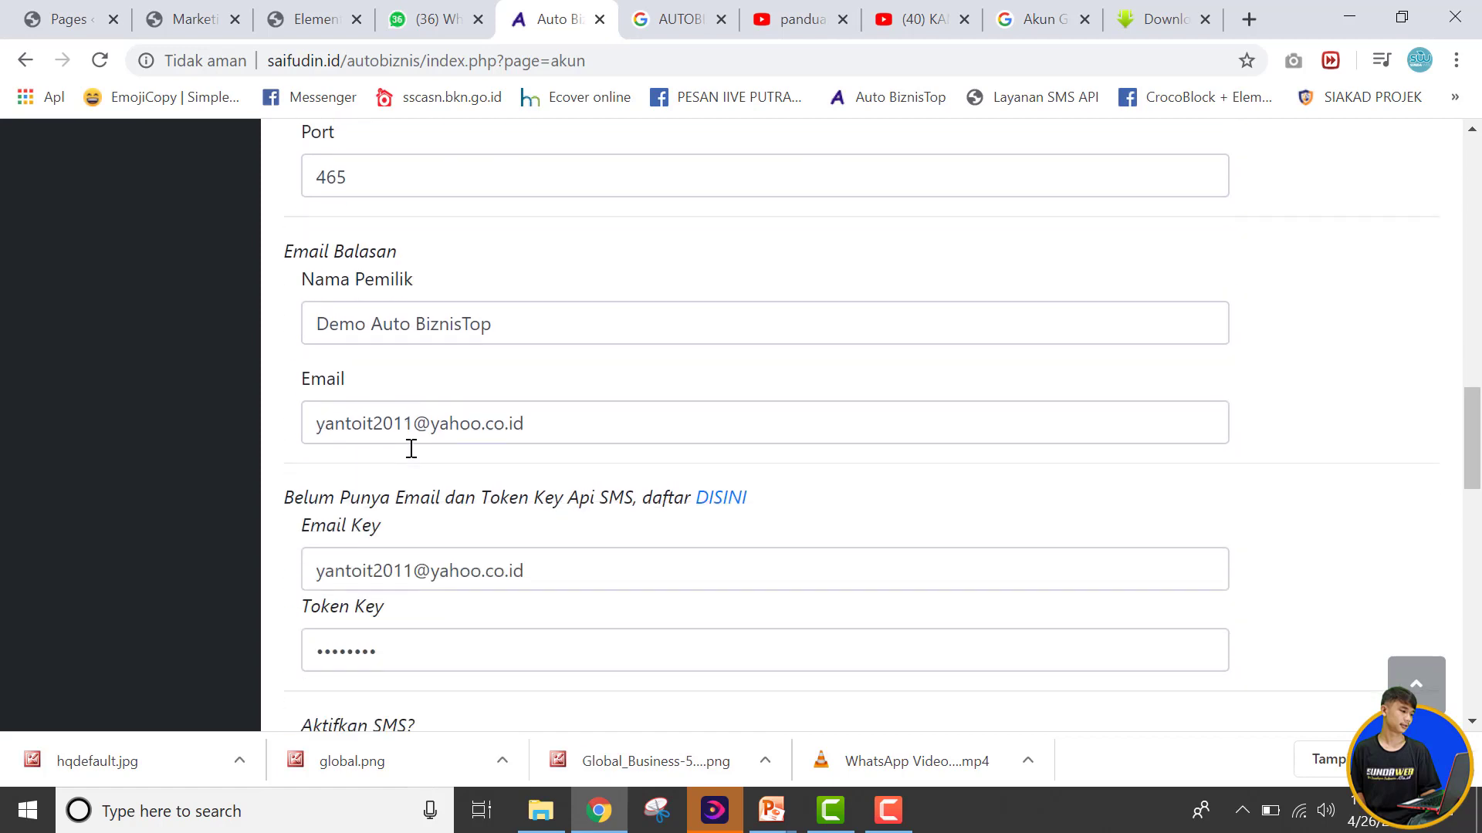
pyautogui.click(479, 323)
pyautogui.scroll(-3, 486, 331)
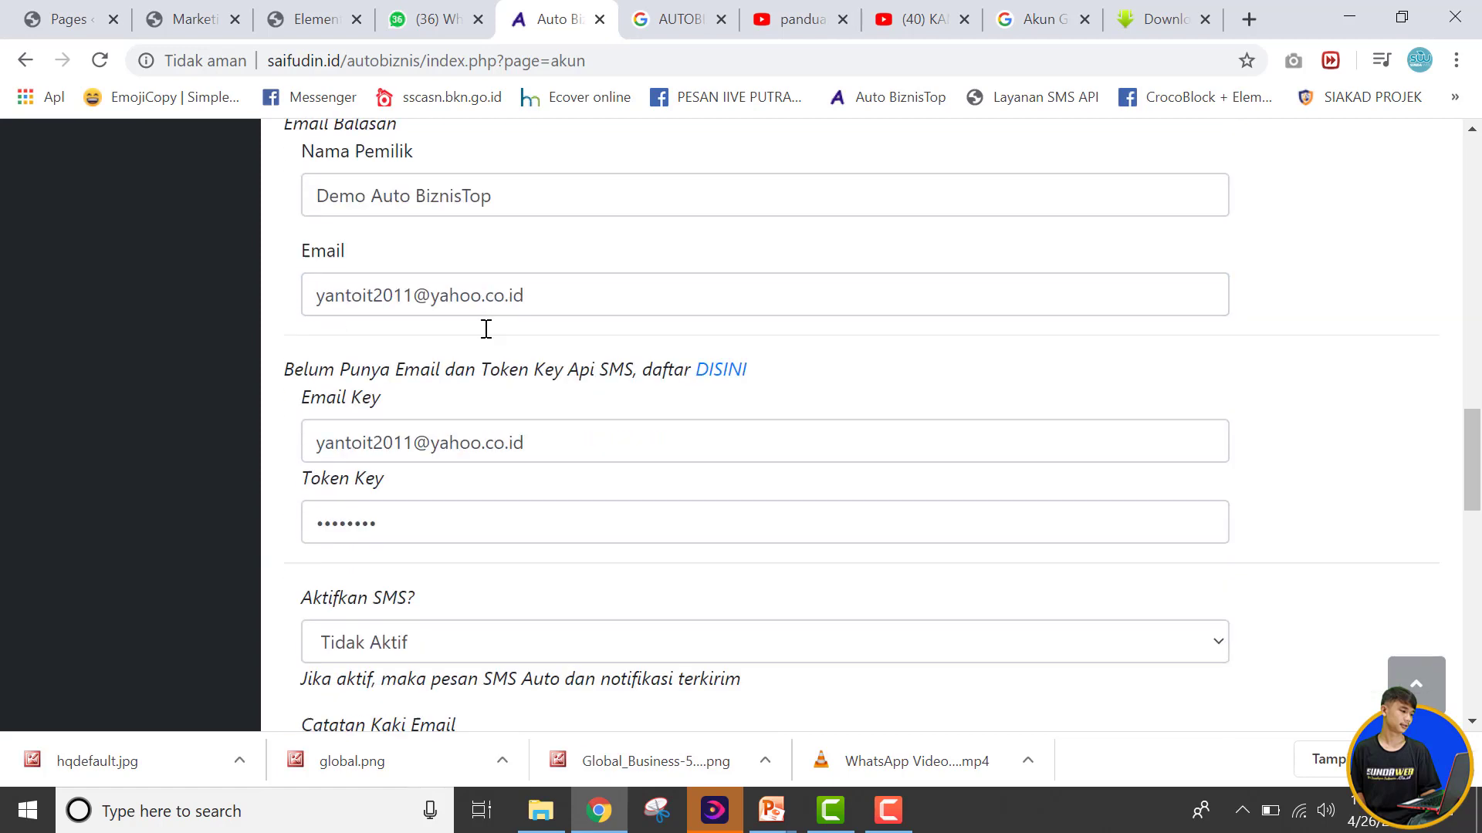
# - Examine the SMS API Email Key and Token Key fields and the Aktifkan SMS setting
pyautogui.scroll(-2, 486, 330)
pyautogui.scroll(1, 487, 334)
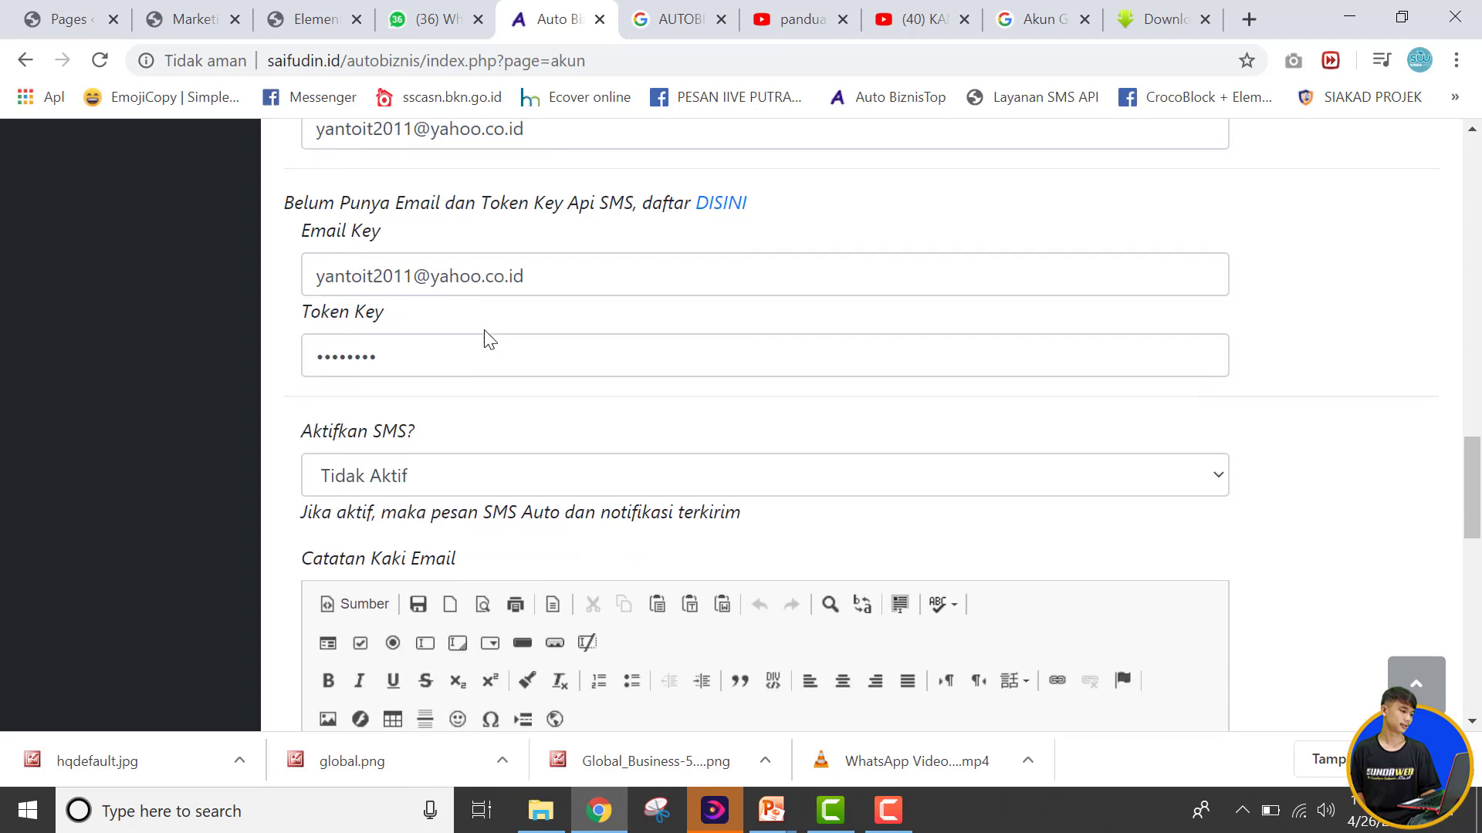
pyautogui.scroll(-1, 485, 332)
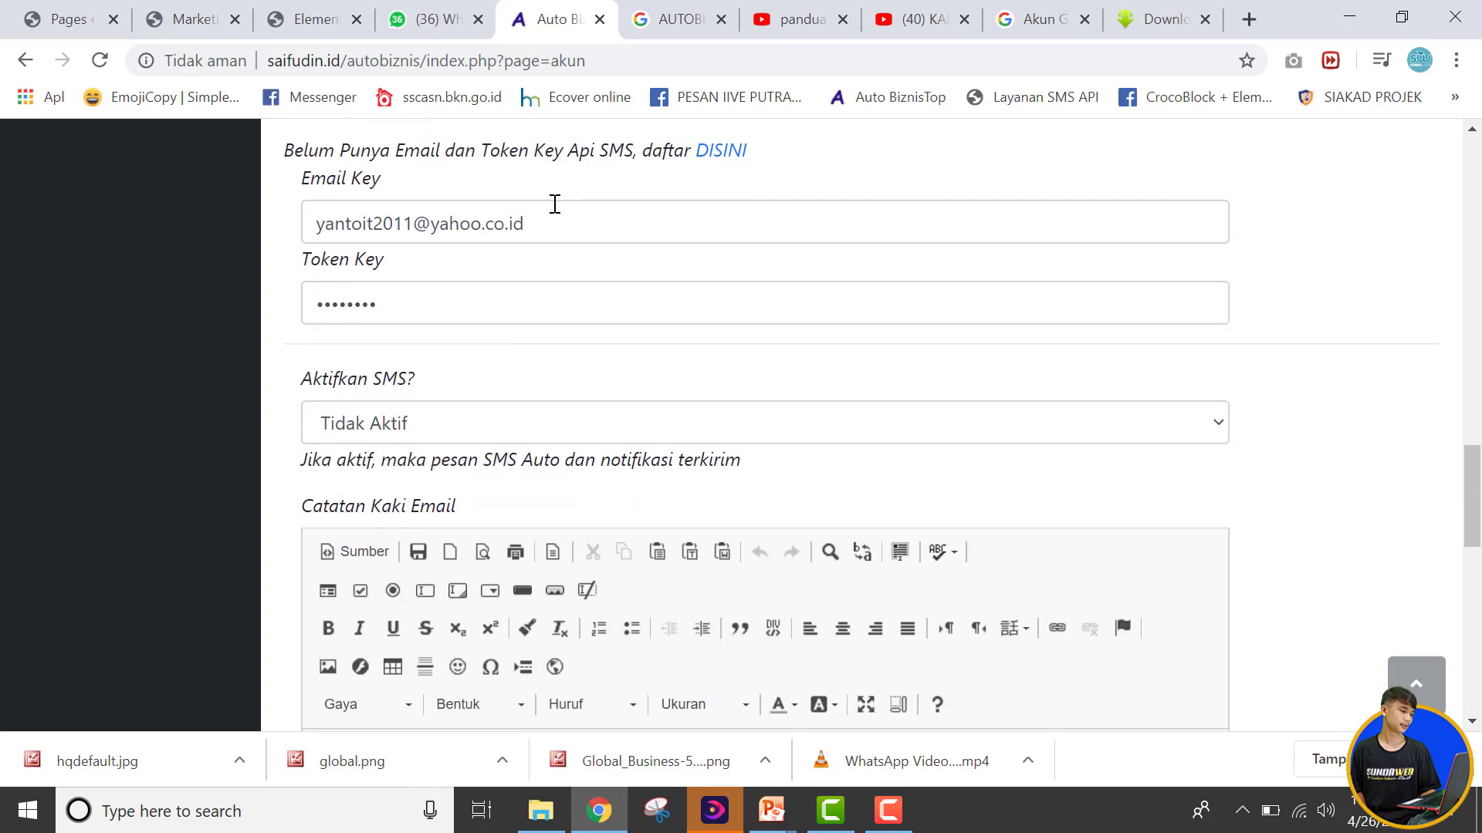
pyautogui.moveTo(577, 213); pyautogui.dragTo(305, 225)
pyautogui.click(551, 179)
pyautogui.scroll(-1, 629, 181)
pyautogui.scroll(1, 626, 173)
pyautogui.scroll(-2, 517, 255)
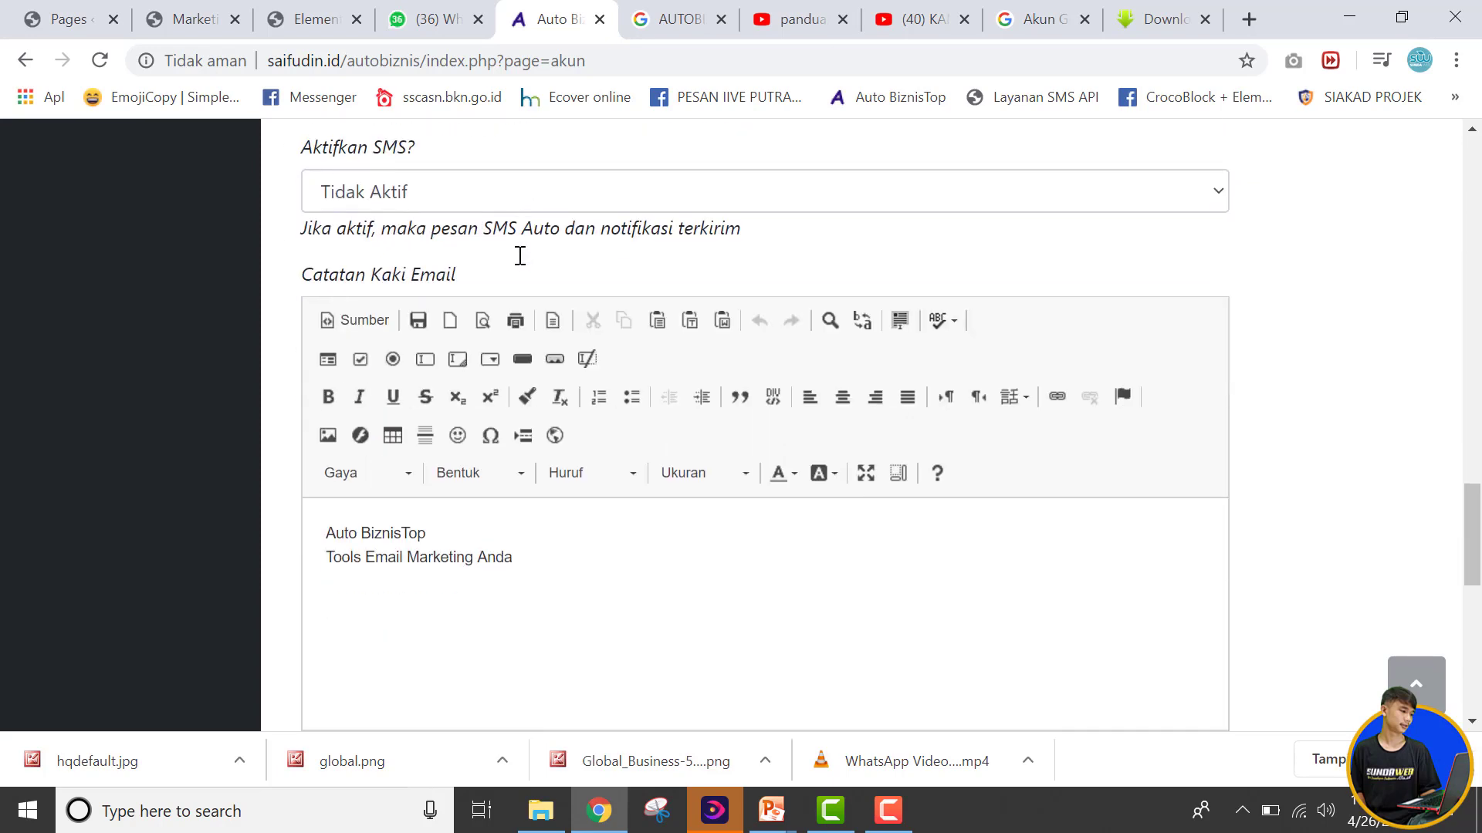
# - Examine the Catatan Kaki Email footer editor and the Catatan Unsub field with its tags
pyautogui.scroll(-3, 488, 274)
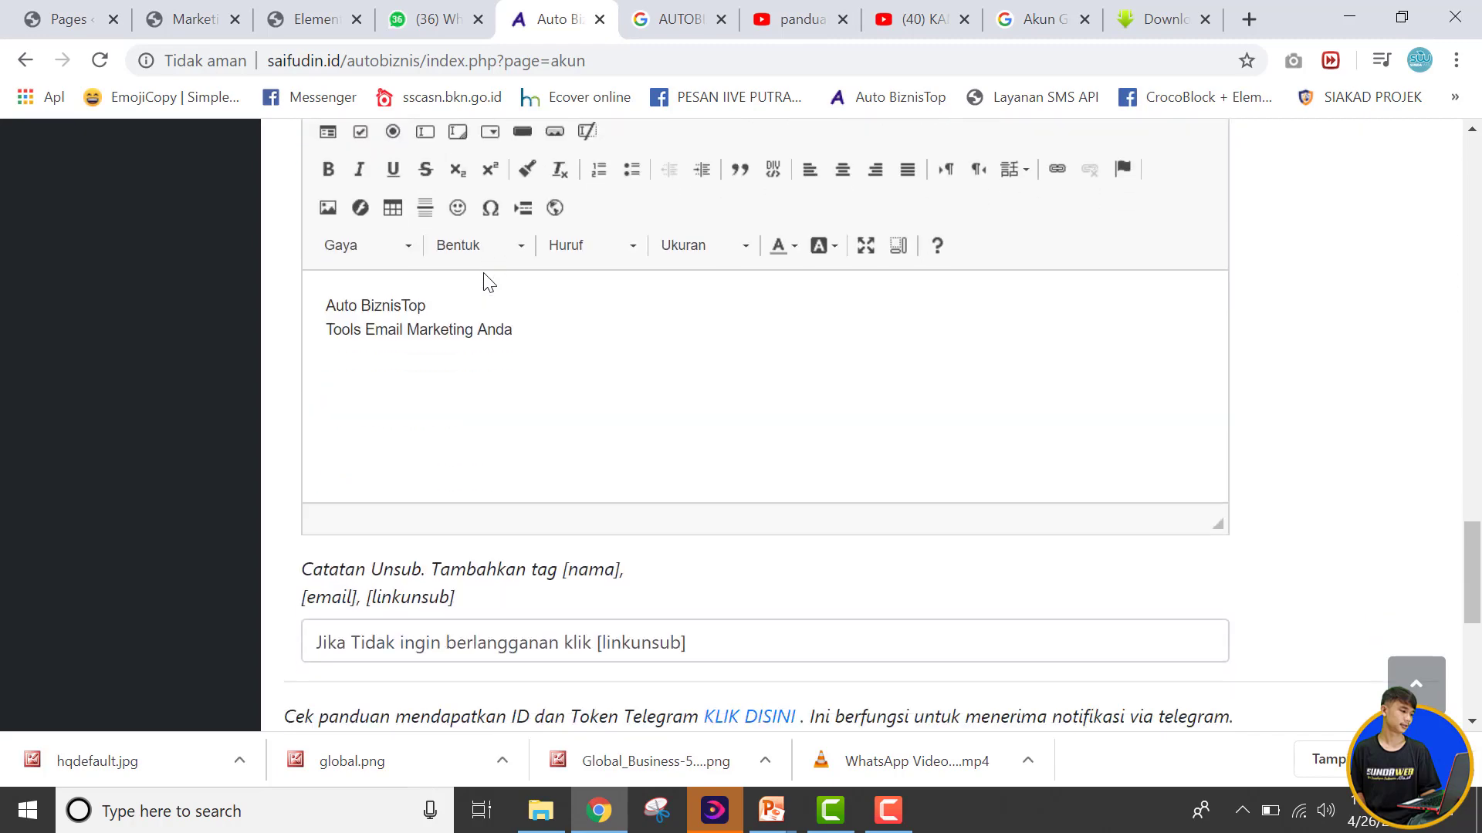
pyautogui.scroll(2, 488, 284)
pyautogui.scroll(-3, 486, 281)
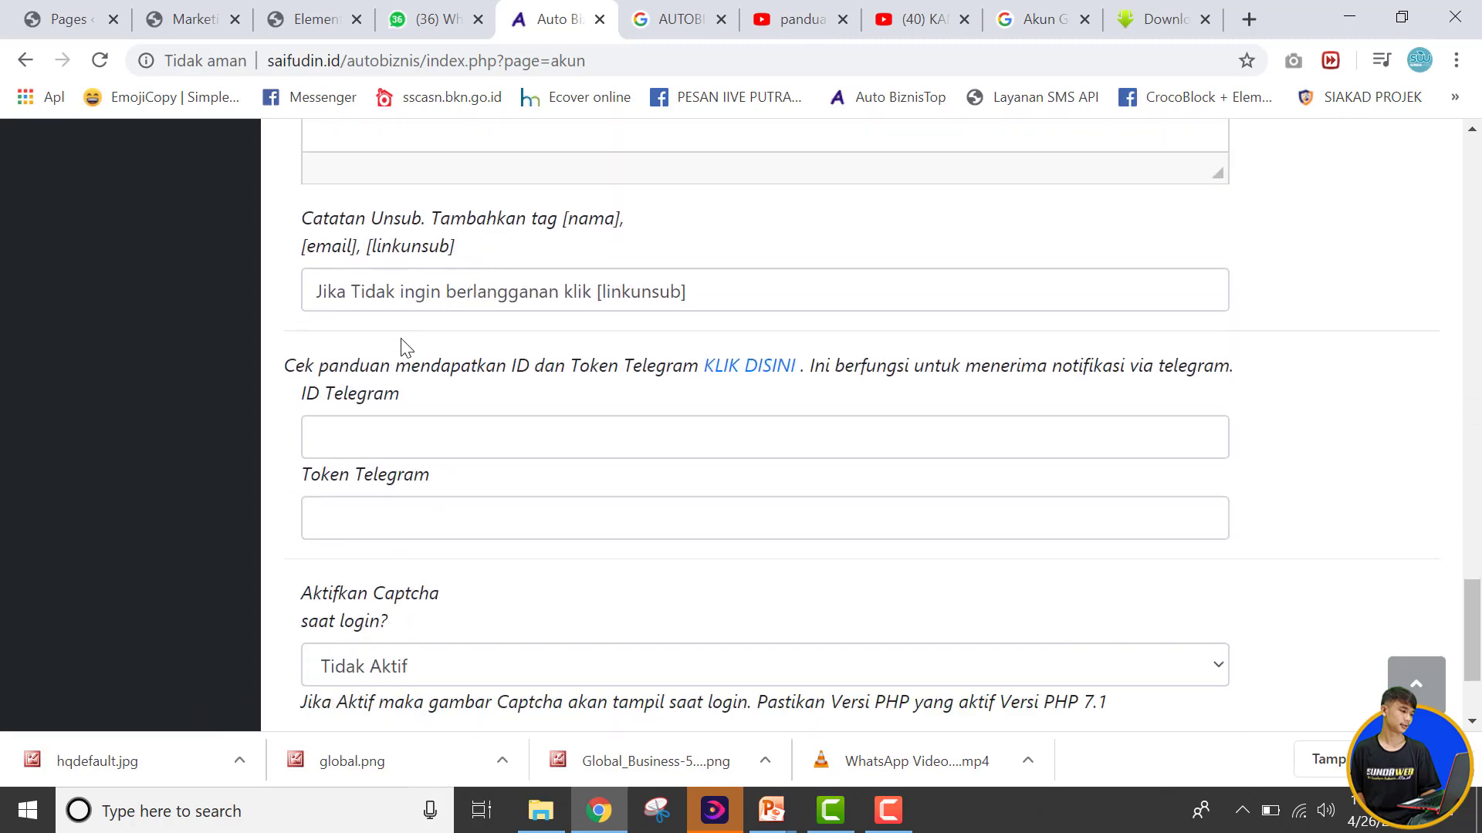
pyautogui.scroll(-2, 403, 351)
pyautogui.scroll(1, 560, 275)
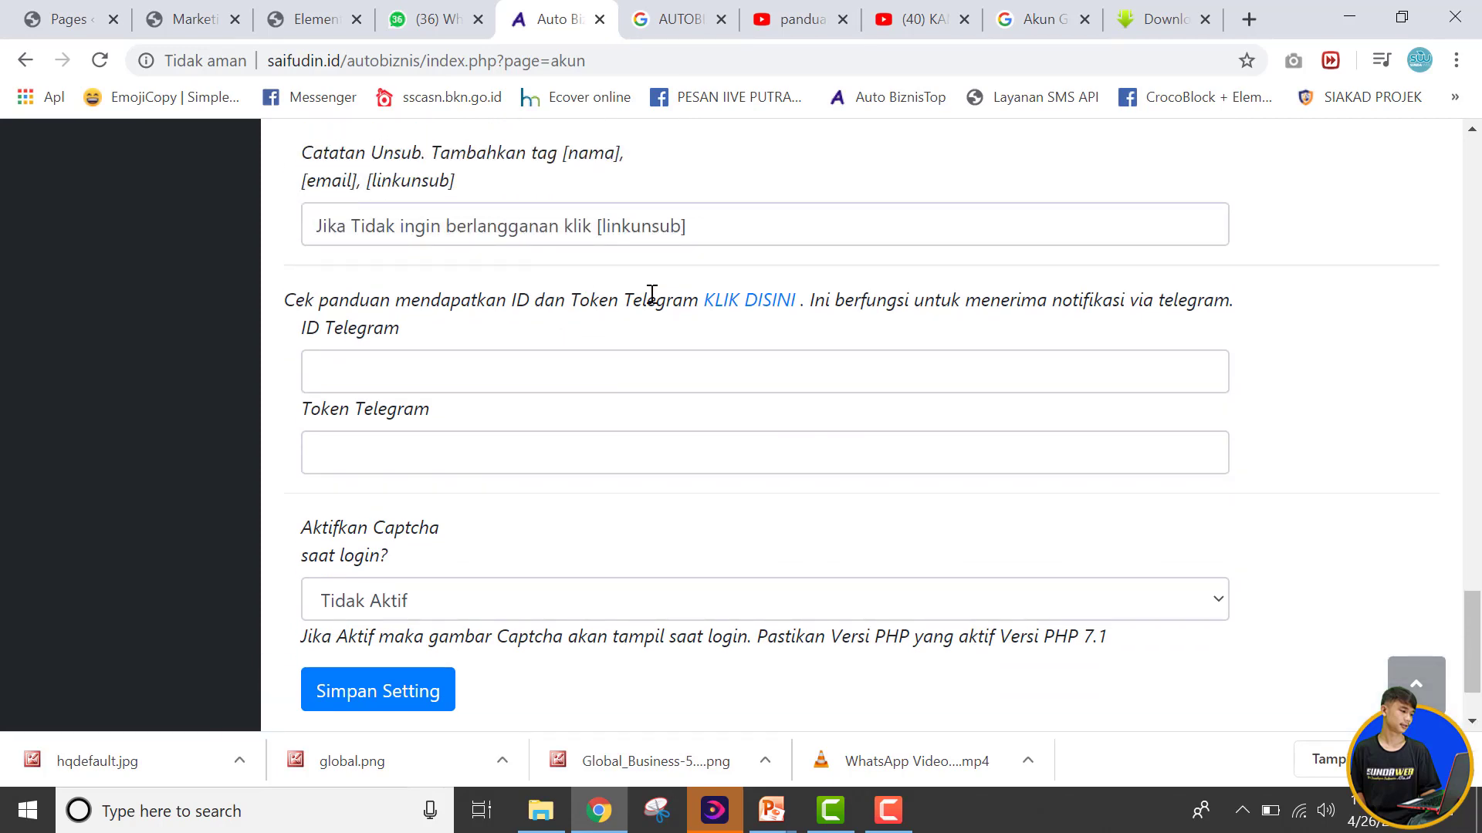
# - Examine the Telegram notification guide text and the ID Telegram and Token Telegram fields without entering anything
pyautogui.click(621, 366)
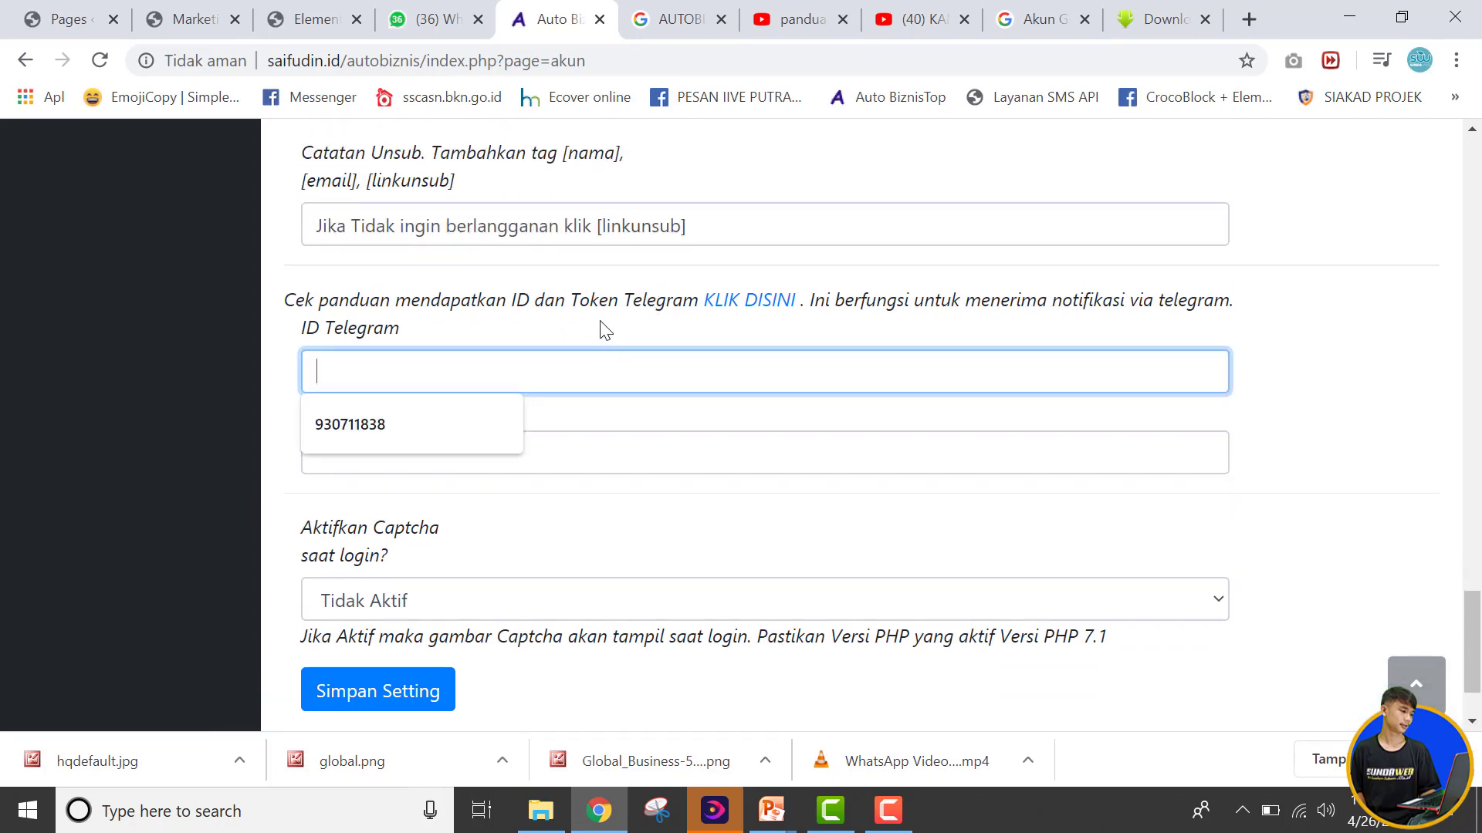
pyautogui.click(602, 322)
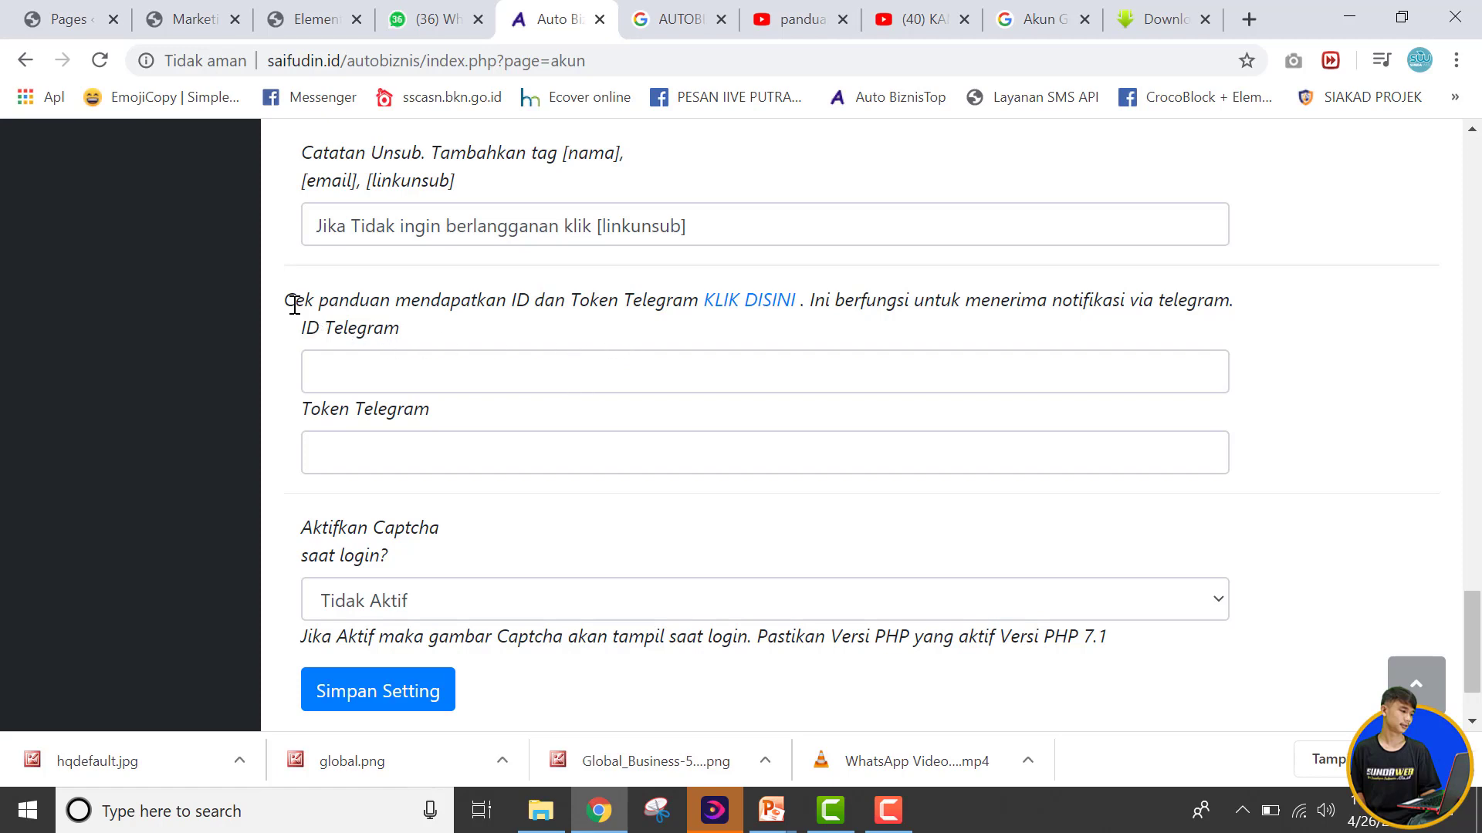
pyautogui.moveTo(284, 301); pyautogui.dragTo(697, 304)
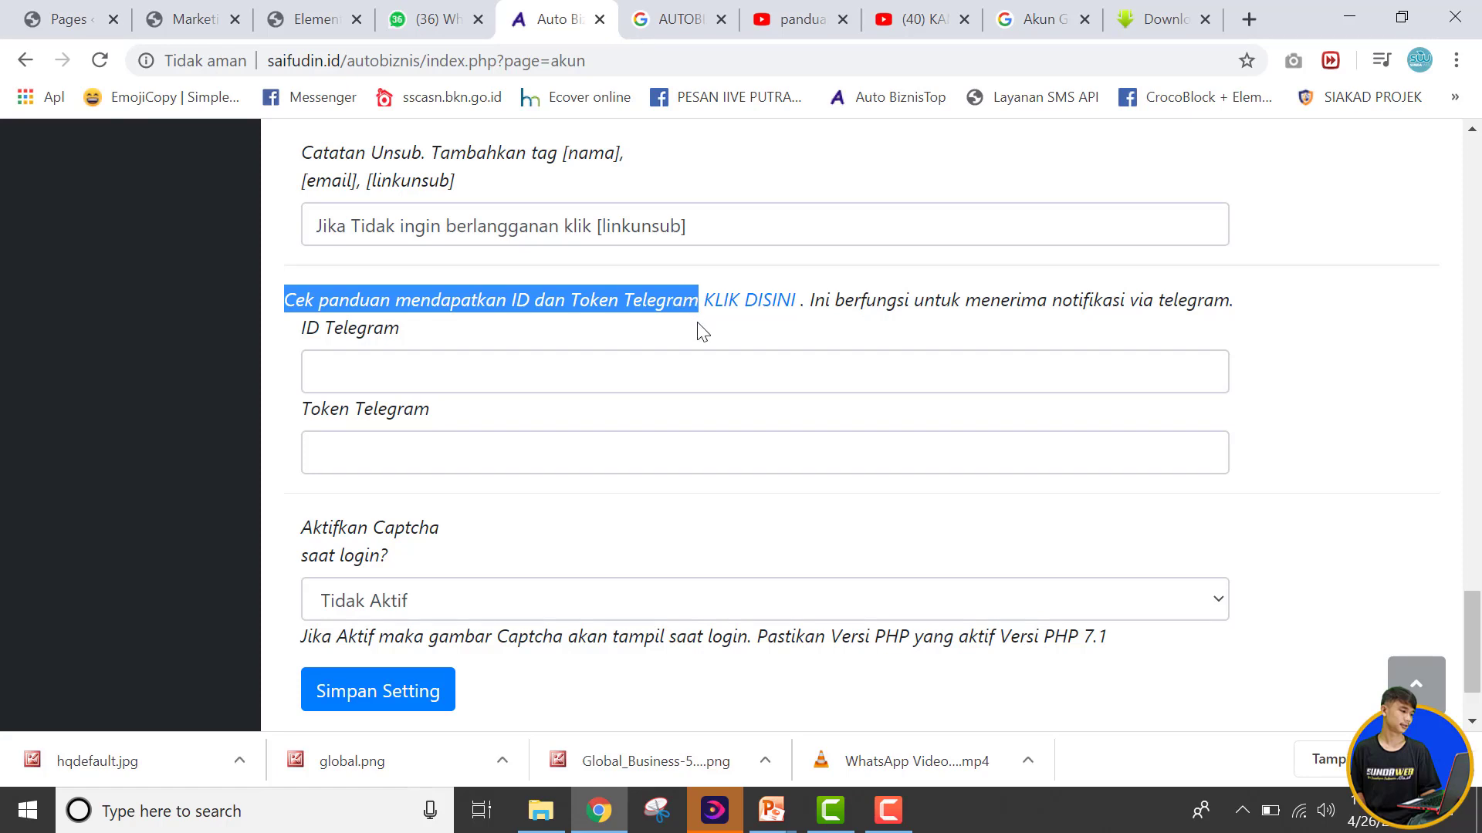
pyautogui.click(701, 331)
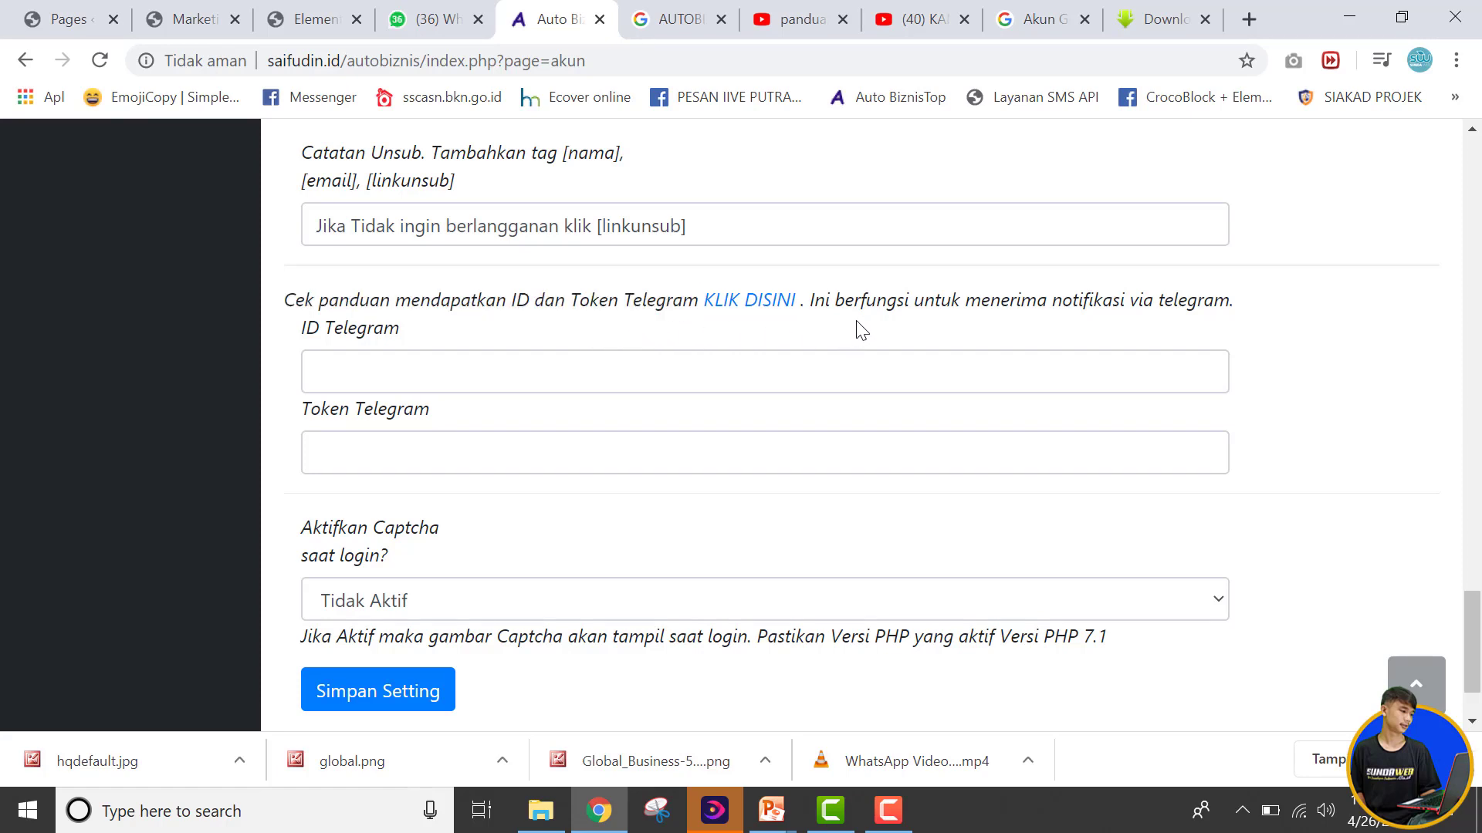
pyautogui.click(502, 370)
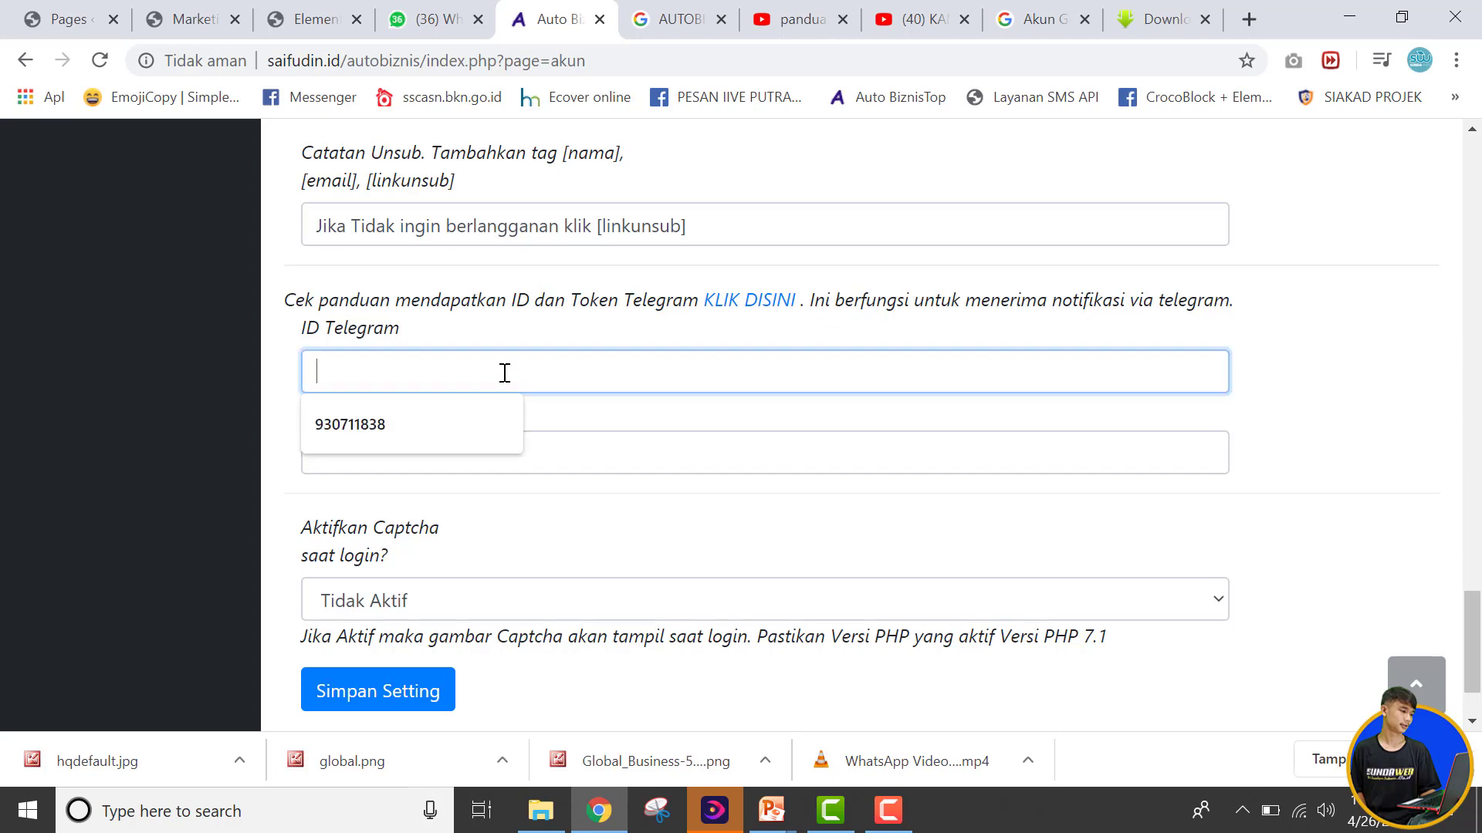
pyautogui.click(506, 331)
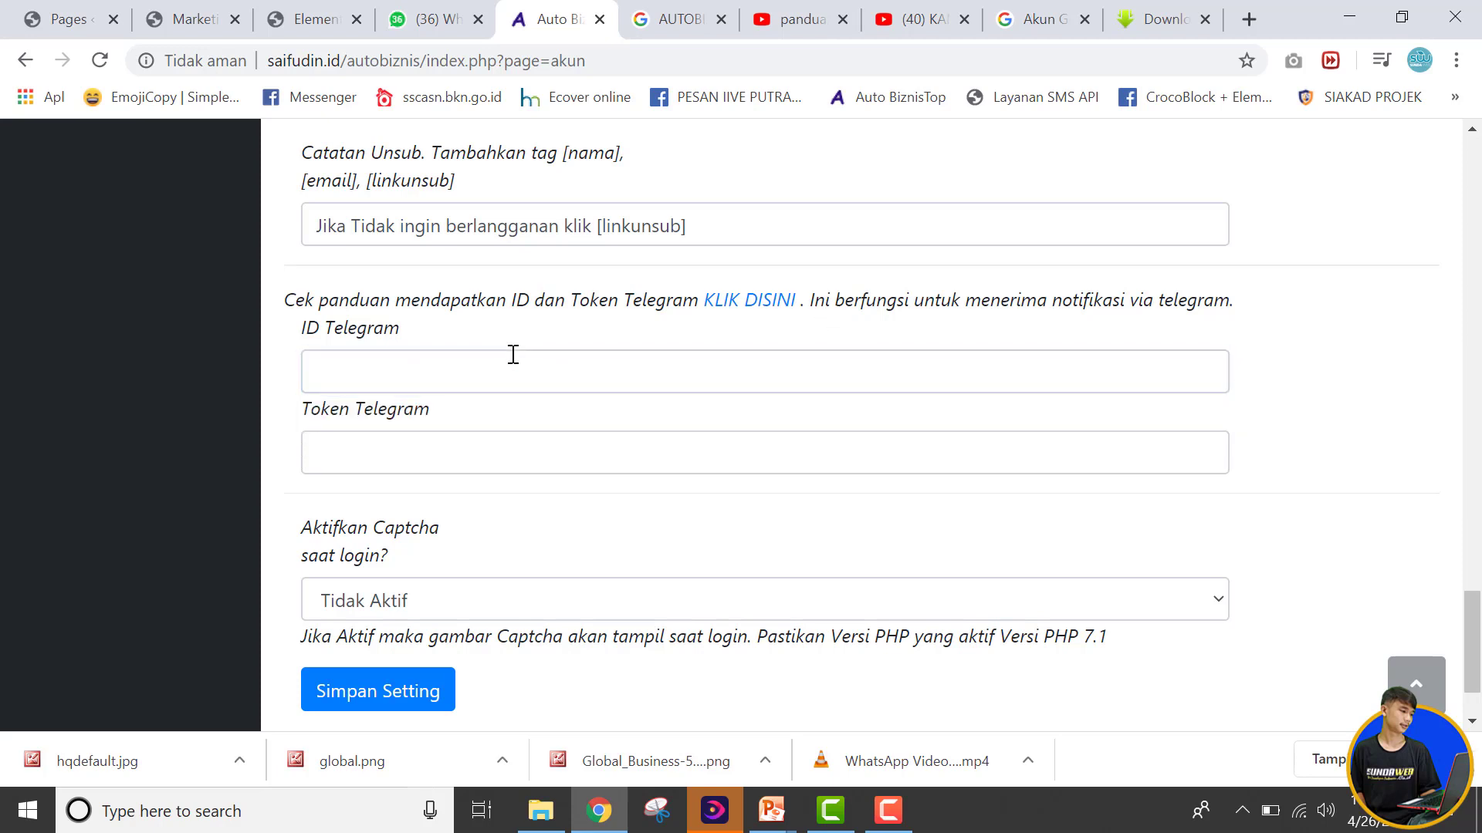
pyautogui.click(513, 355)
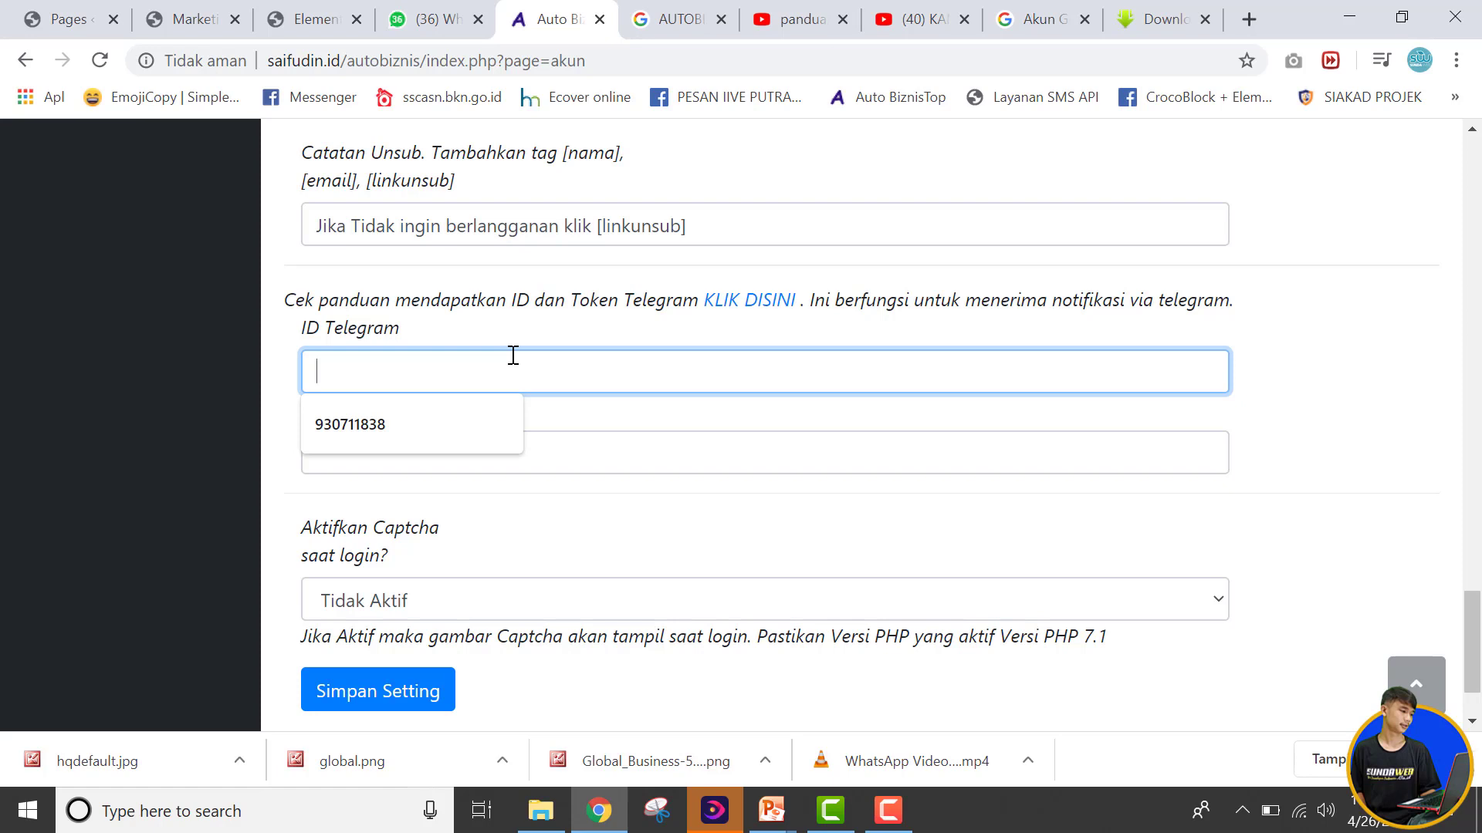
pyautogui.click(502, 327)
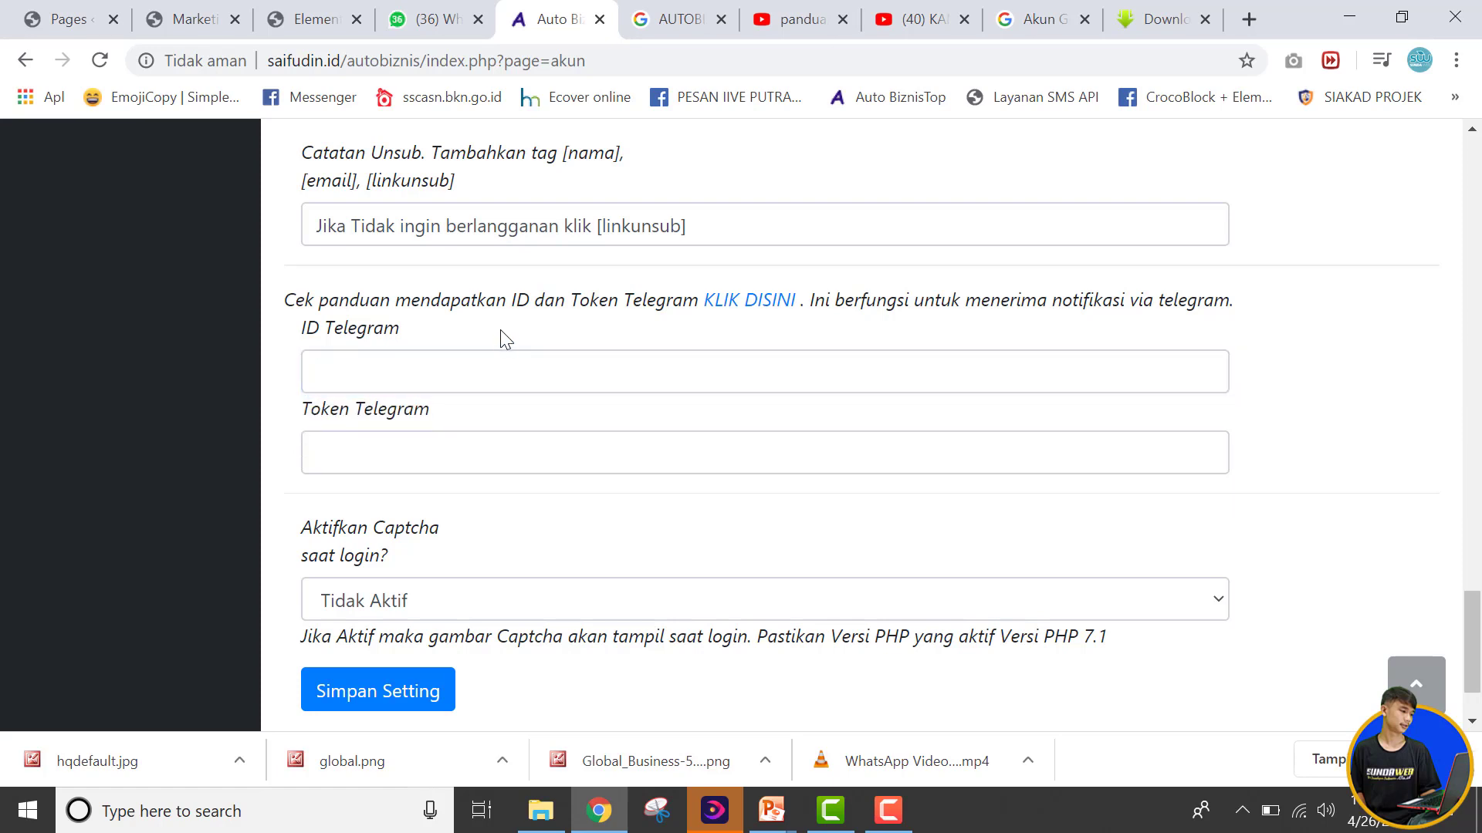
pyautogui.click(475, 371)
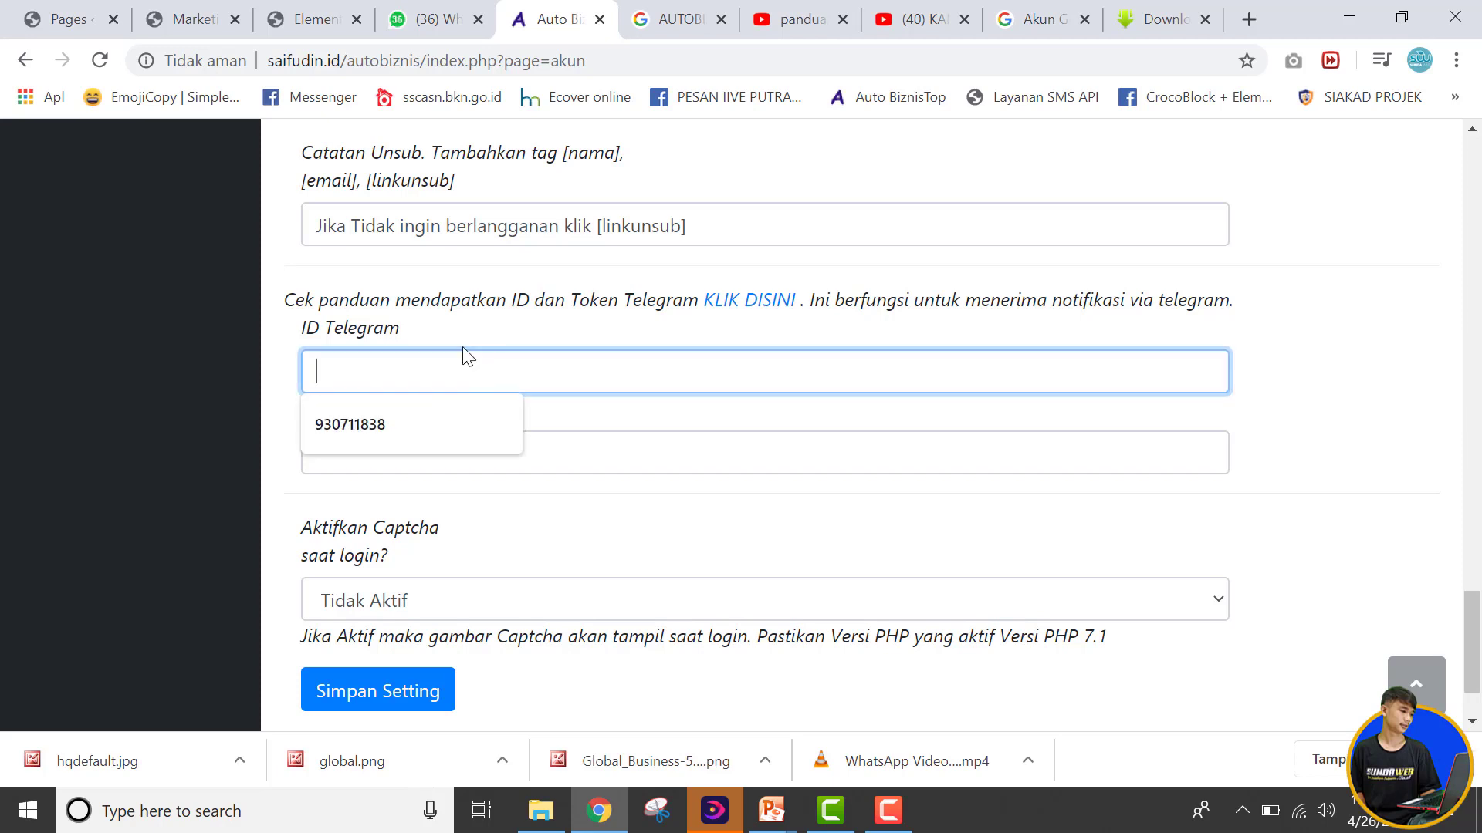
pyautogui.click(465, 332)
# - Check the Aktifkan Captcha saat login choices without changing the setting
pyautogui.scroll(-14, 479, 451)
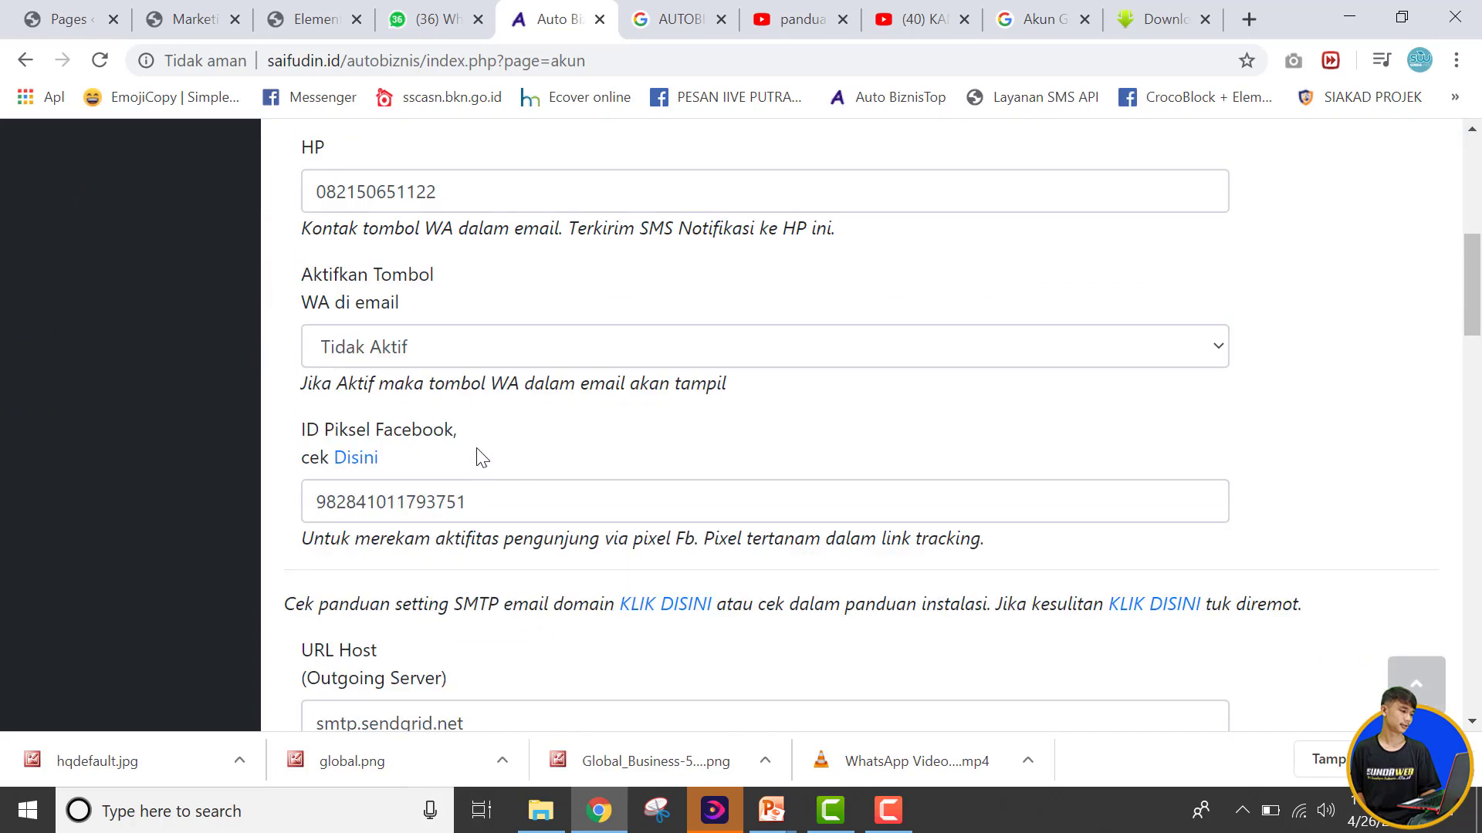
pyautogui.scroll(-15, 480, 472)
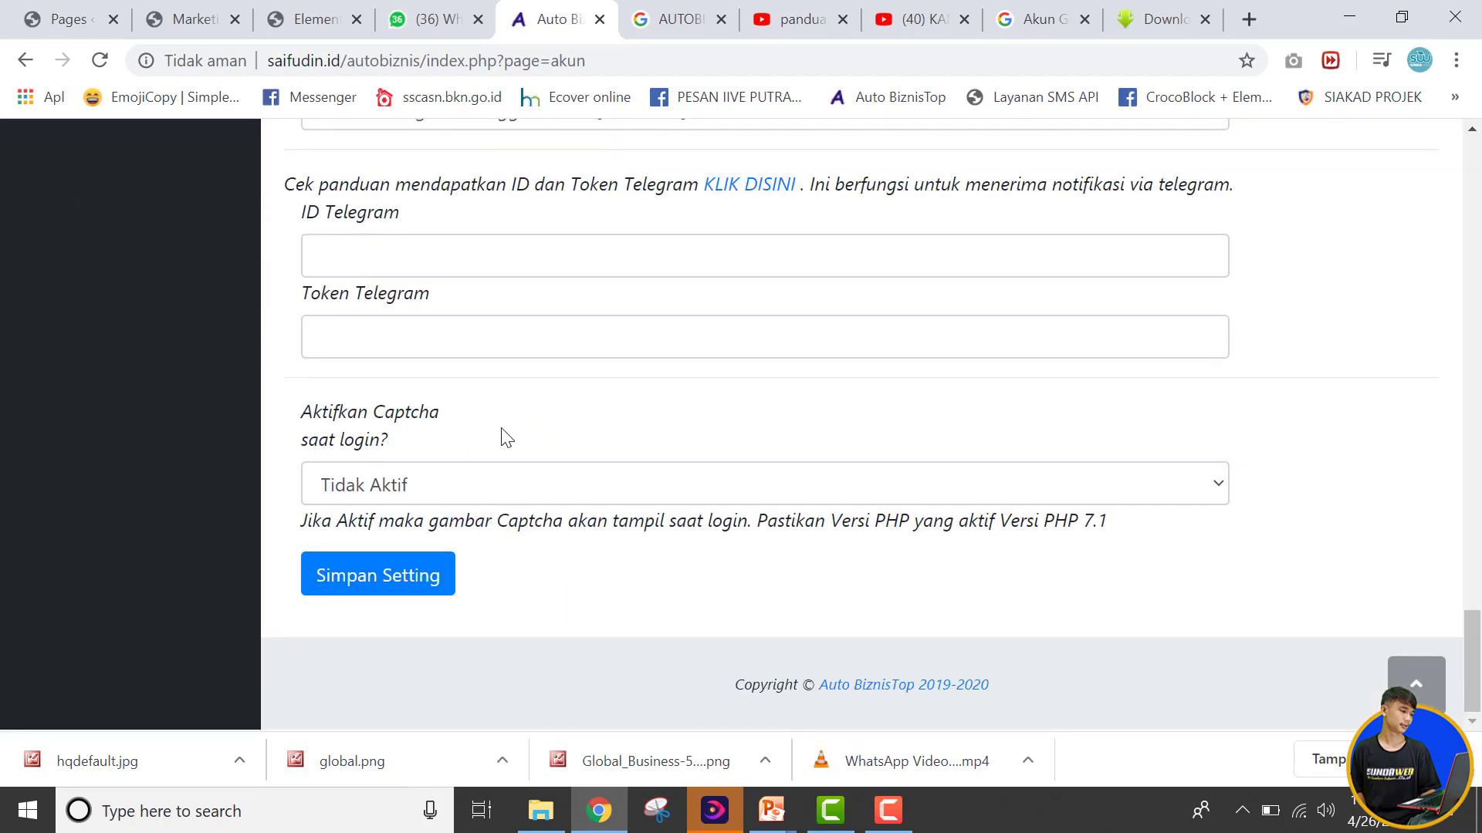
pyautogui.click(488, 484)
pyautogui.click(486, 486)
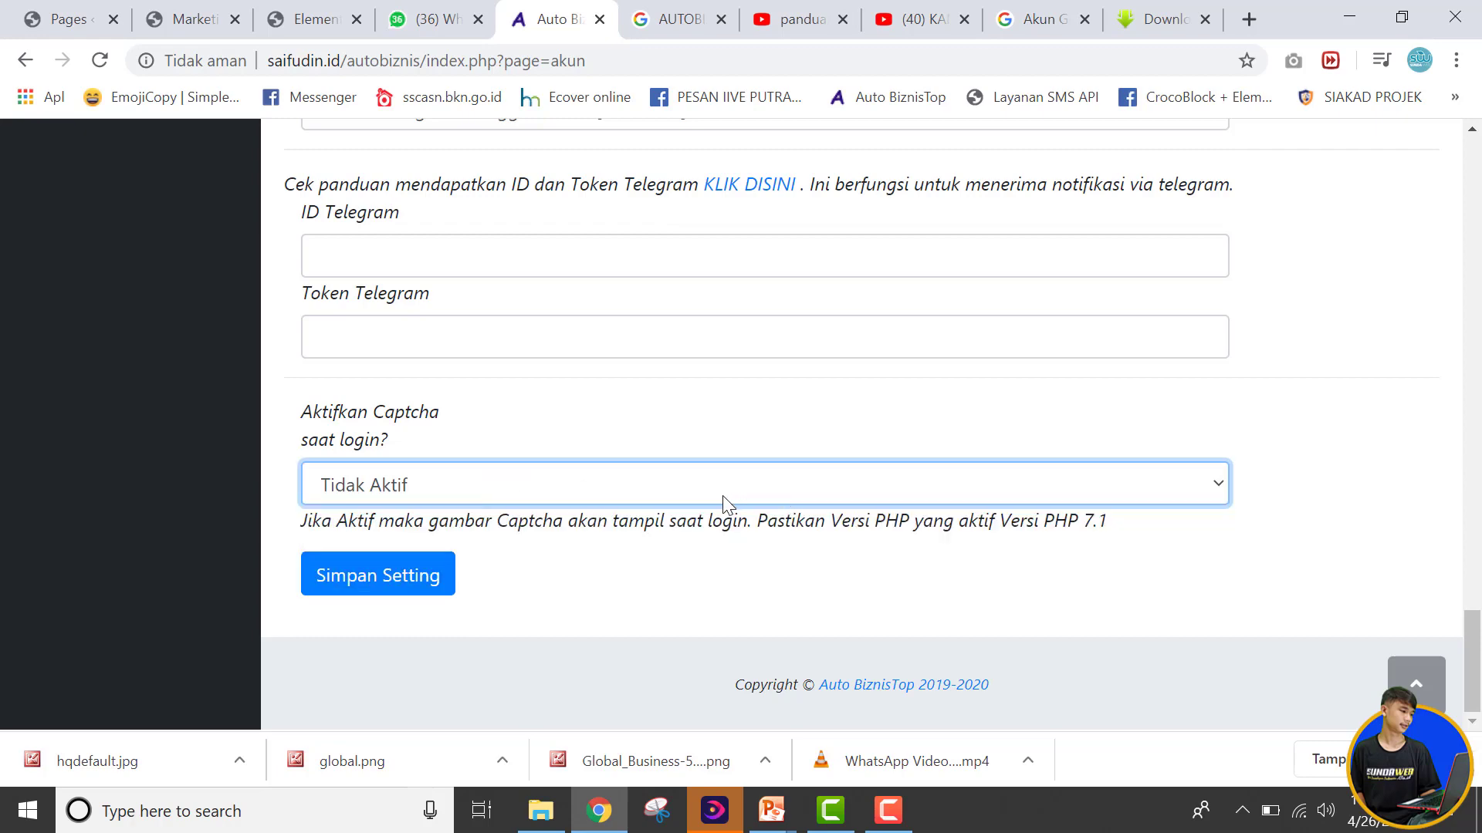
# - Open the Template Email page from the account options and examine its instructions, upload option and template table
pyautogui.scroll(6, 519, 522)
pyautogui.scroll(15, 522, 527)
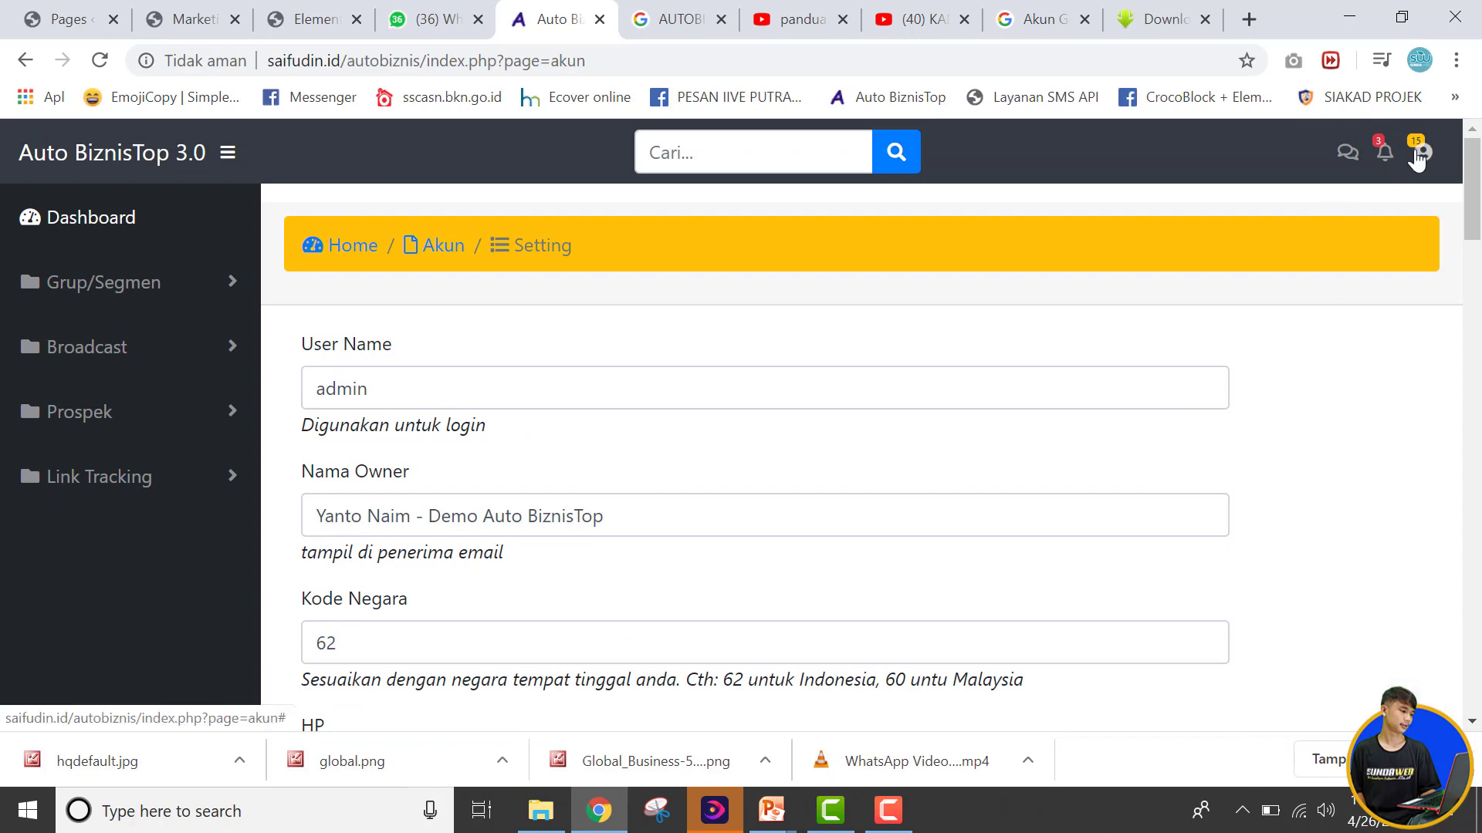
pyautogui.click(1420, 155)
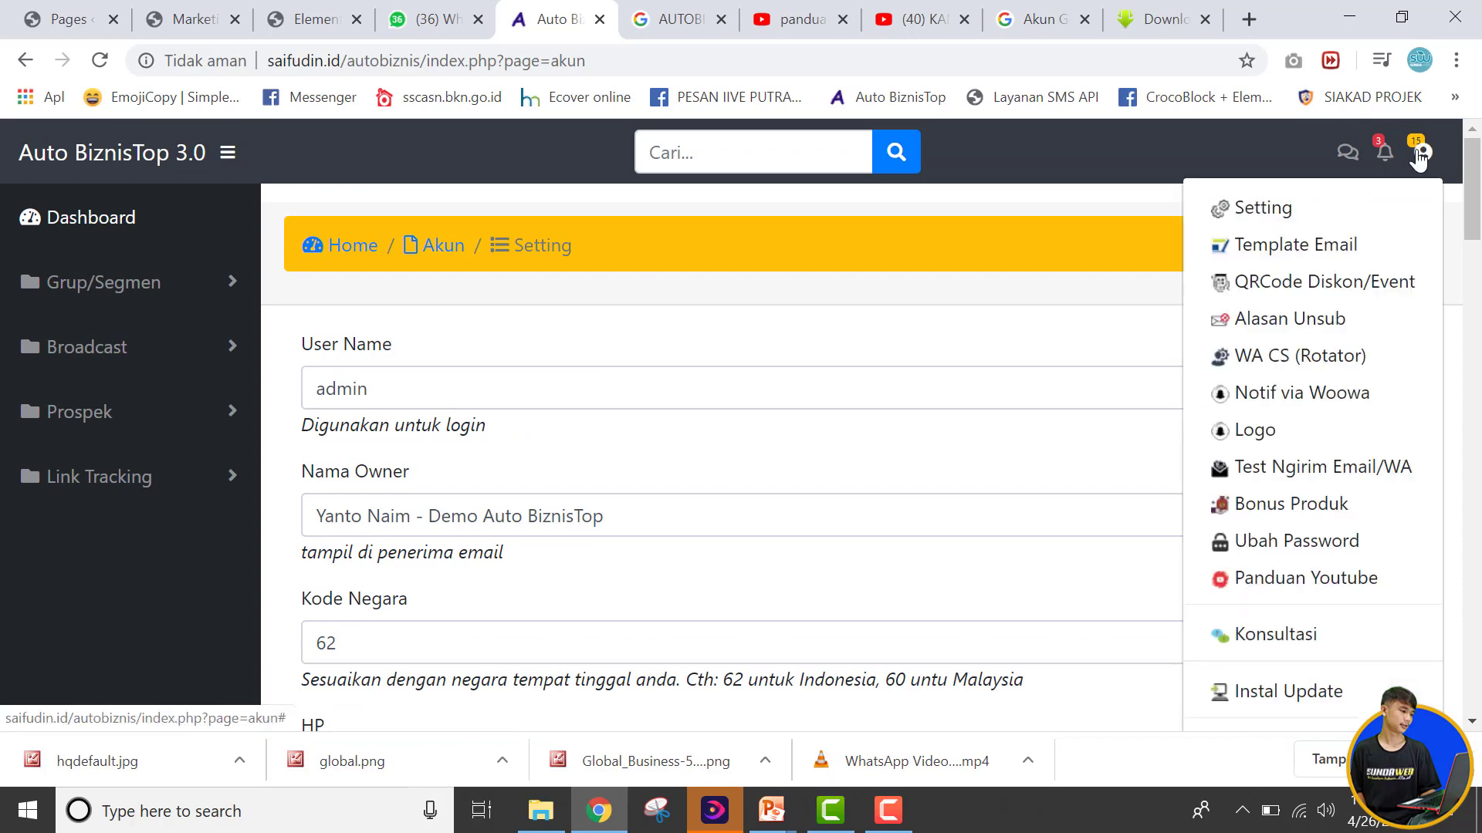
pyautogui.click(1355, 248)
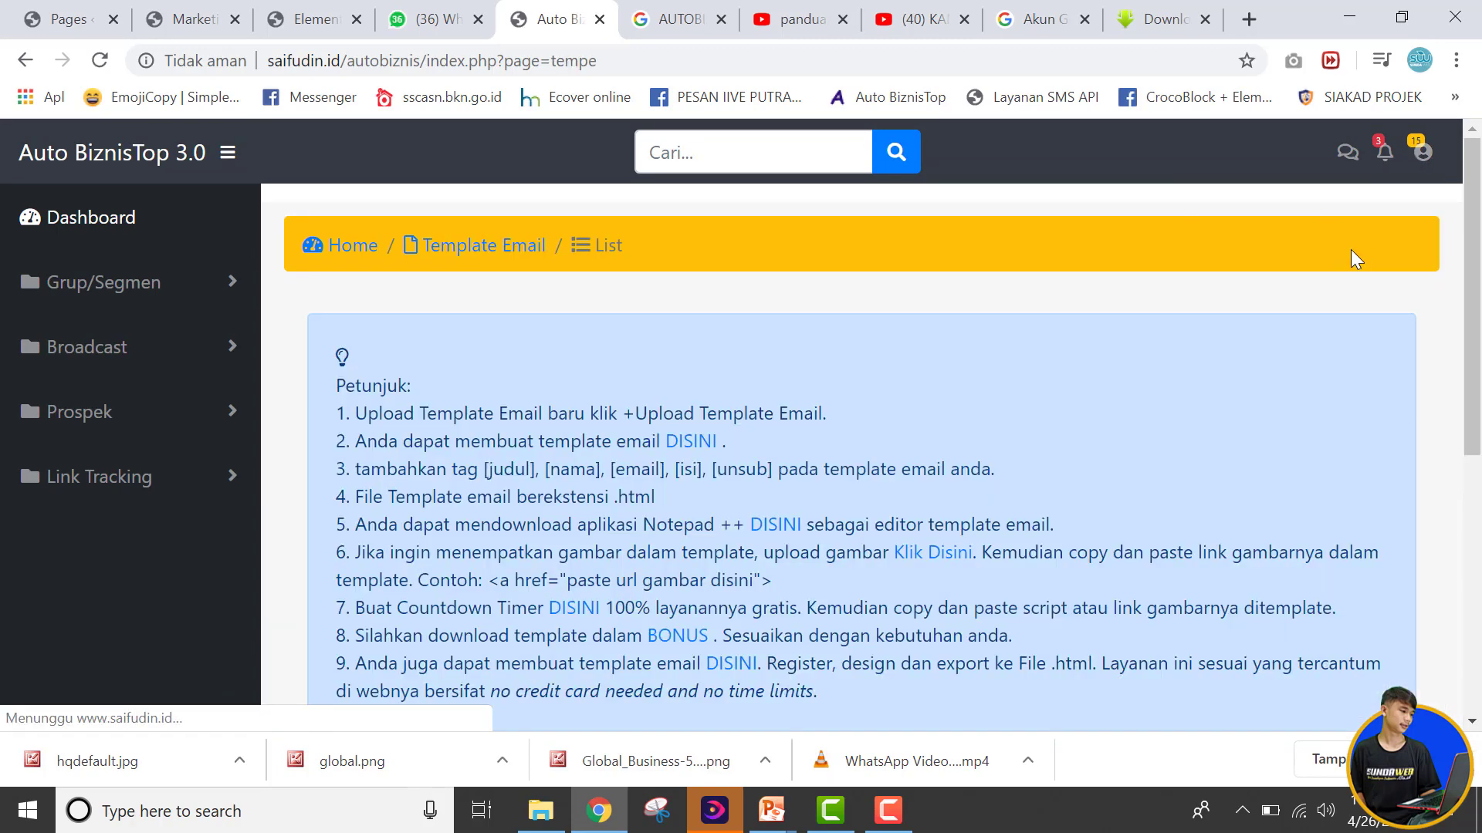
pyautogui.scroll(-5, 1048, 463)
pyautogui.scroll(5, 1042, 472)
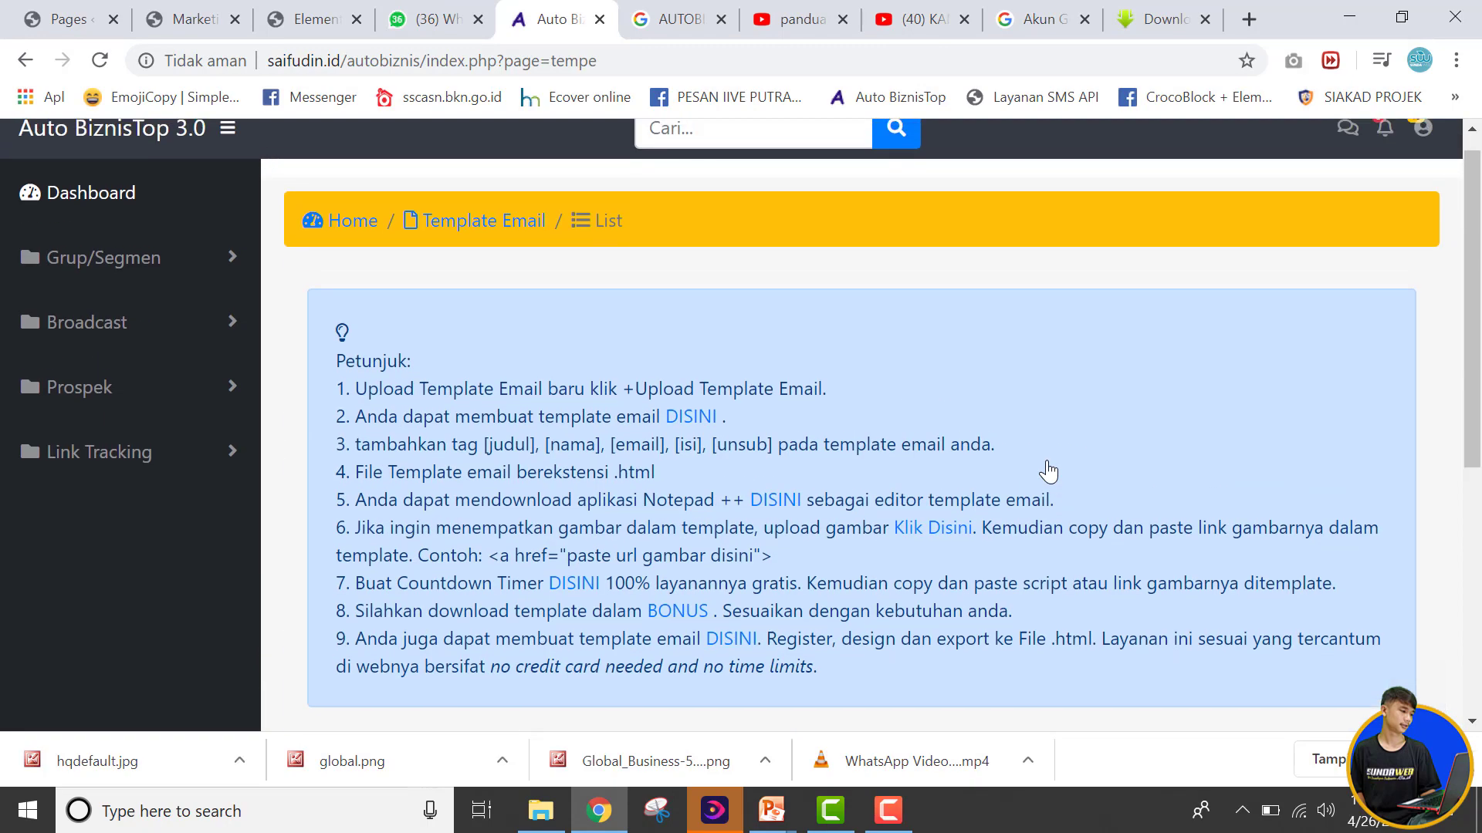
pyautogui.scroll(-3, 1031, 471)
pyautogui.scroll(3, 1031, 471)
pyautogui.scroll(-5, 1029, 470)
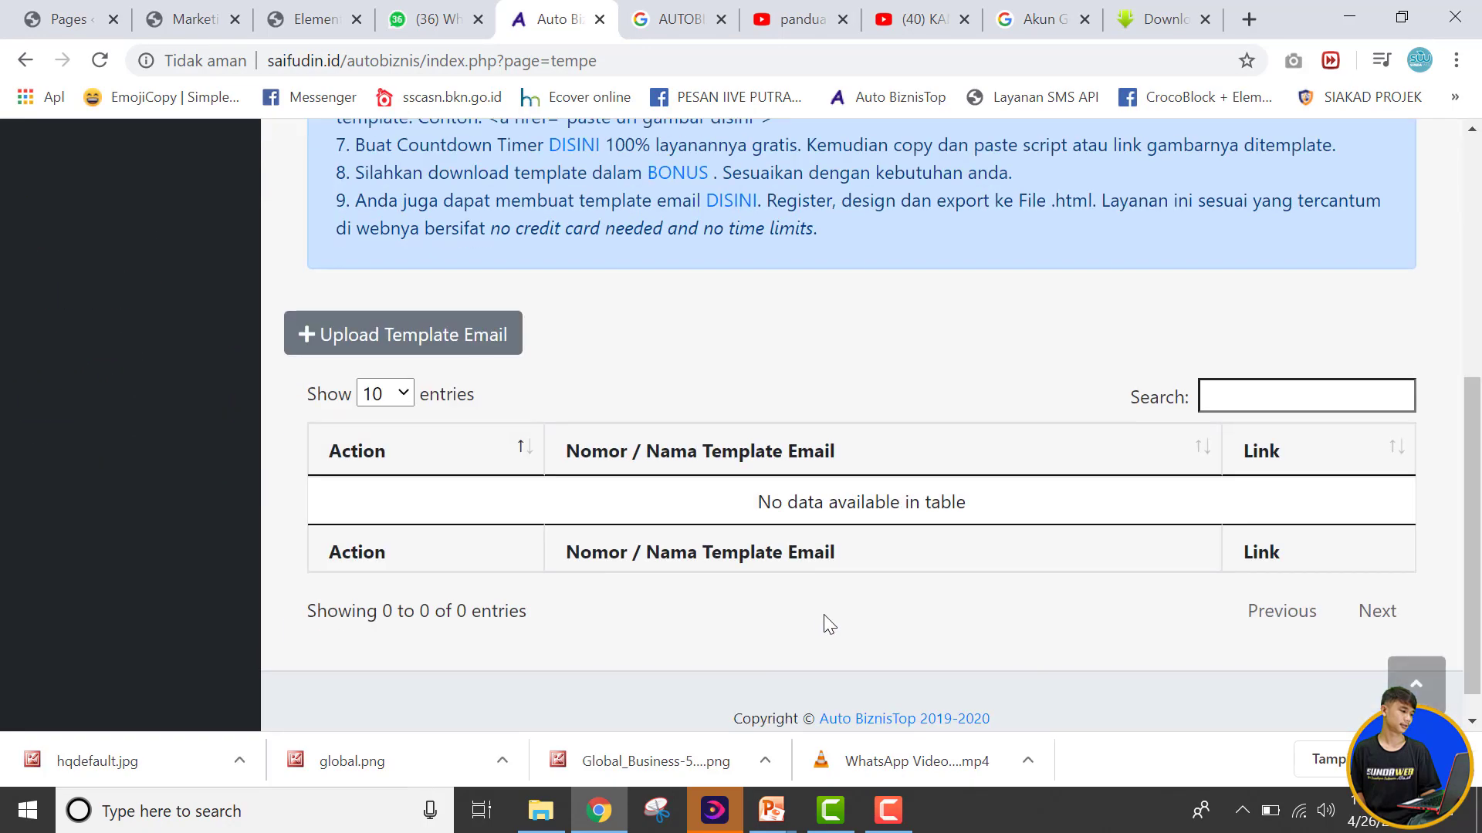
pyautogui.scroll(5, 1096, 460)
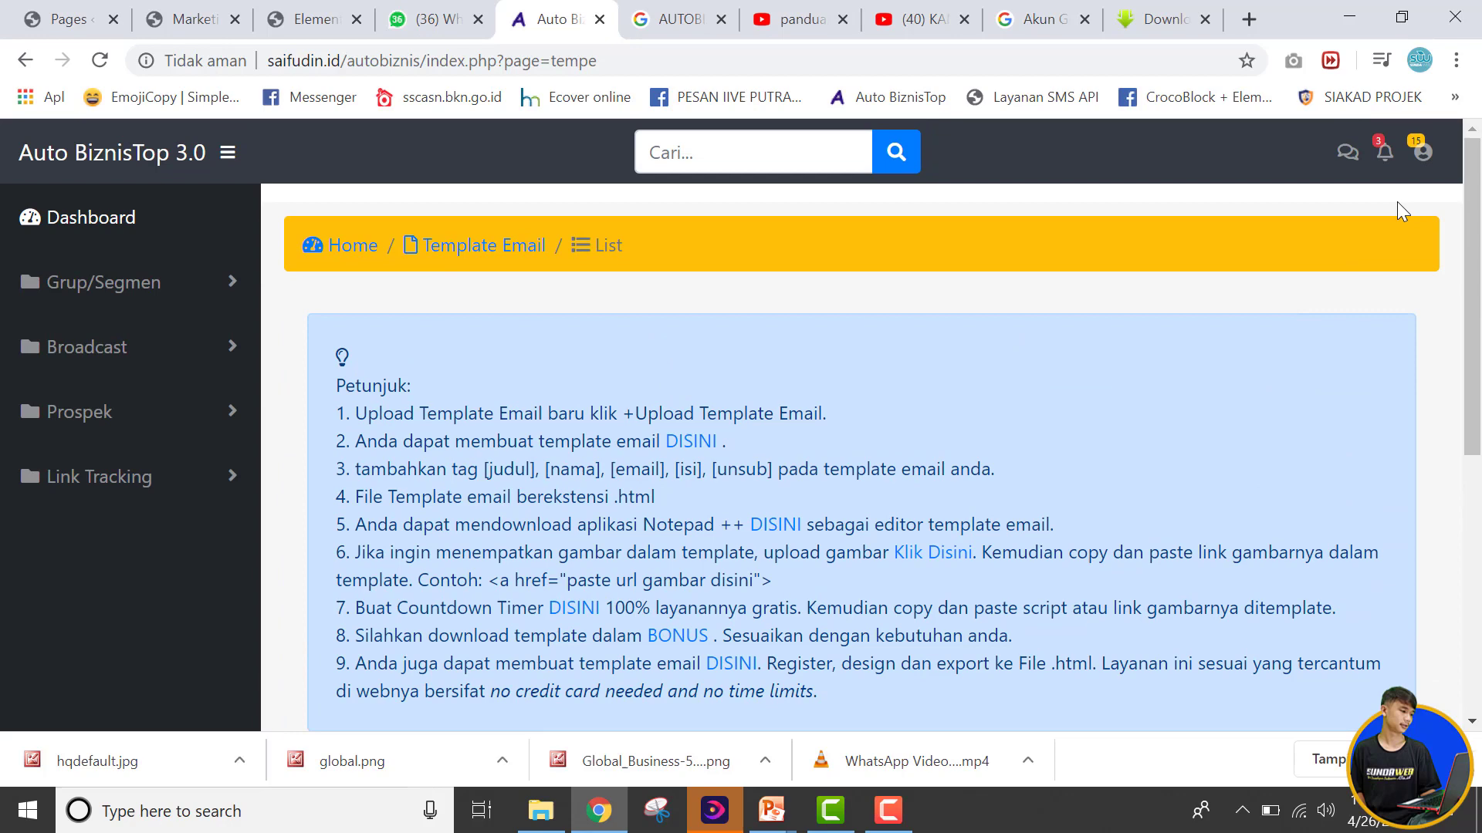
# - Open the QRCode Diskon/Event page and examine its instructions, Tambah QRCode option and QR code table
pyautogui.click(1422, 152)
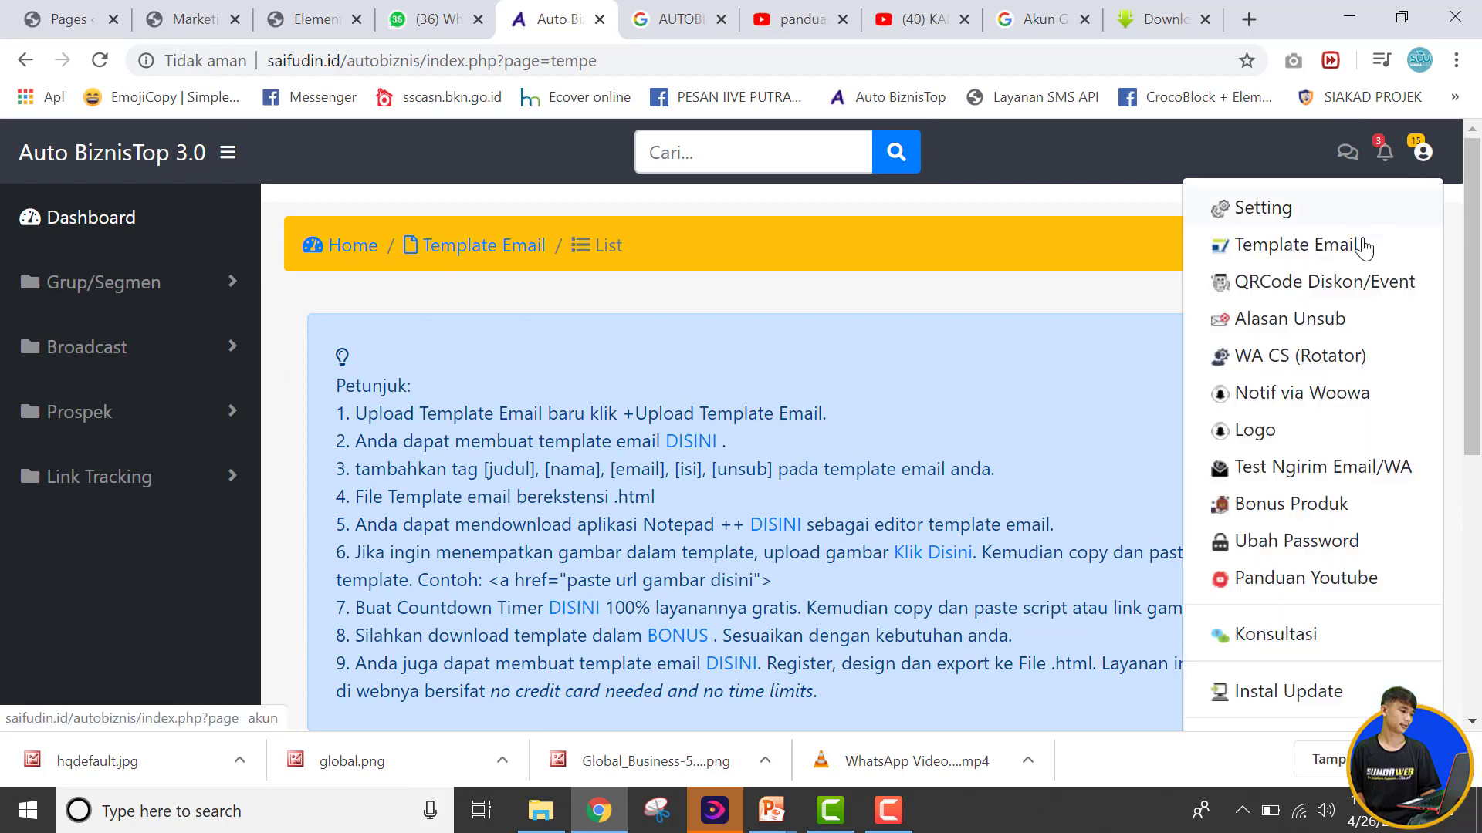
pyautogui.click(1331, 292)
pyautogui.scroll(-6, 1025, 415)
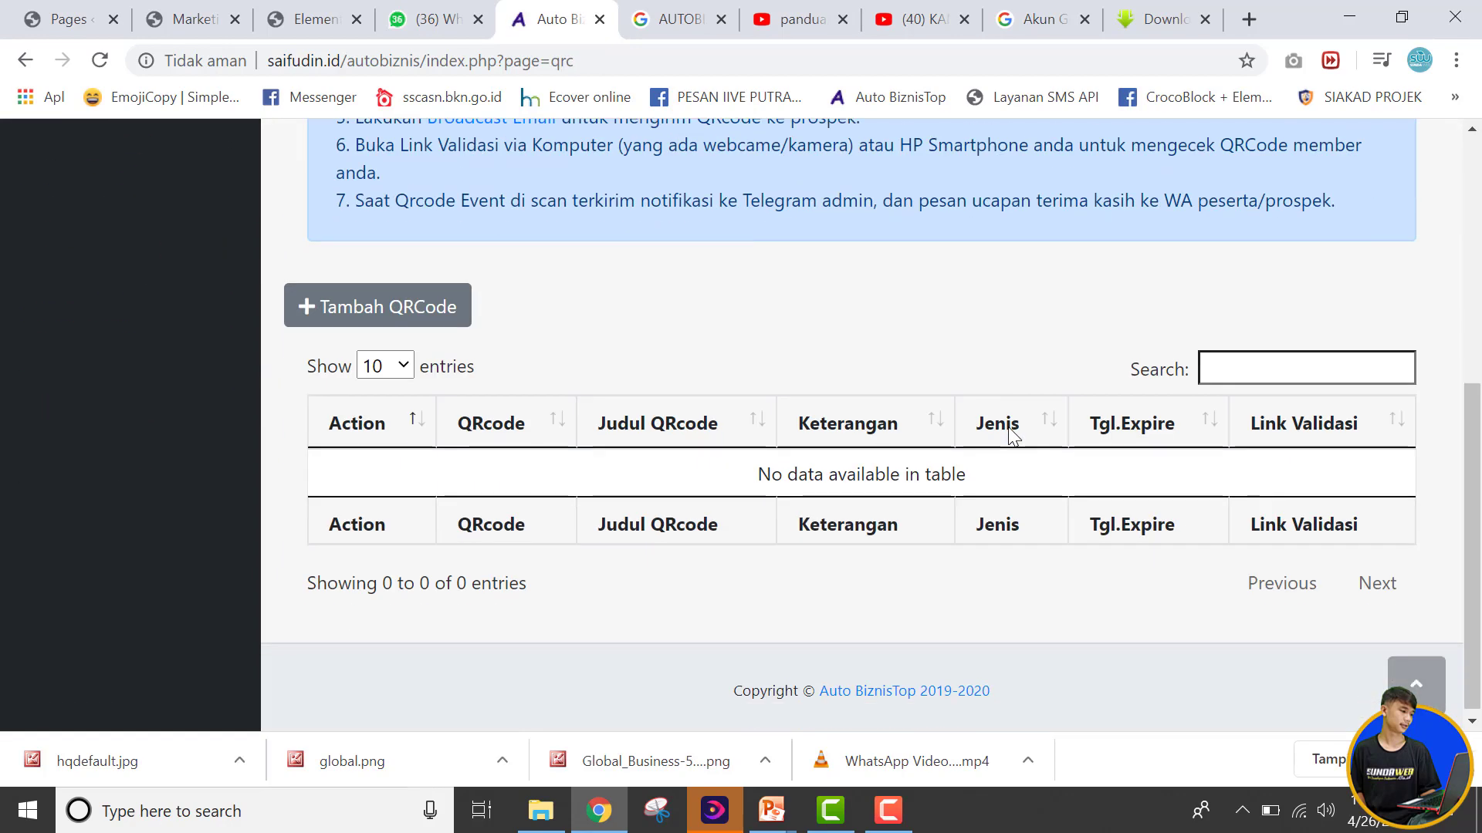
pyautogui.scroll(5, 871, 608)
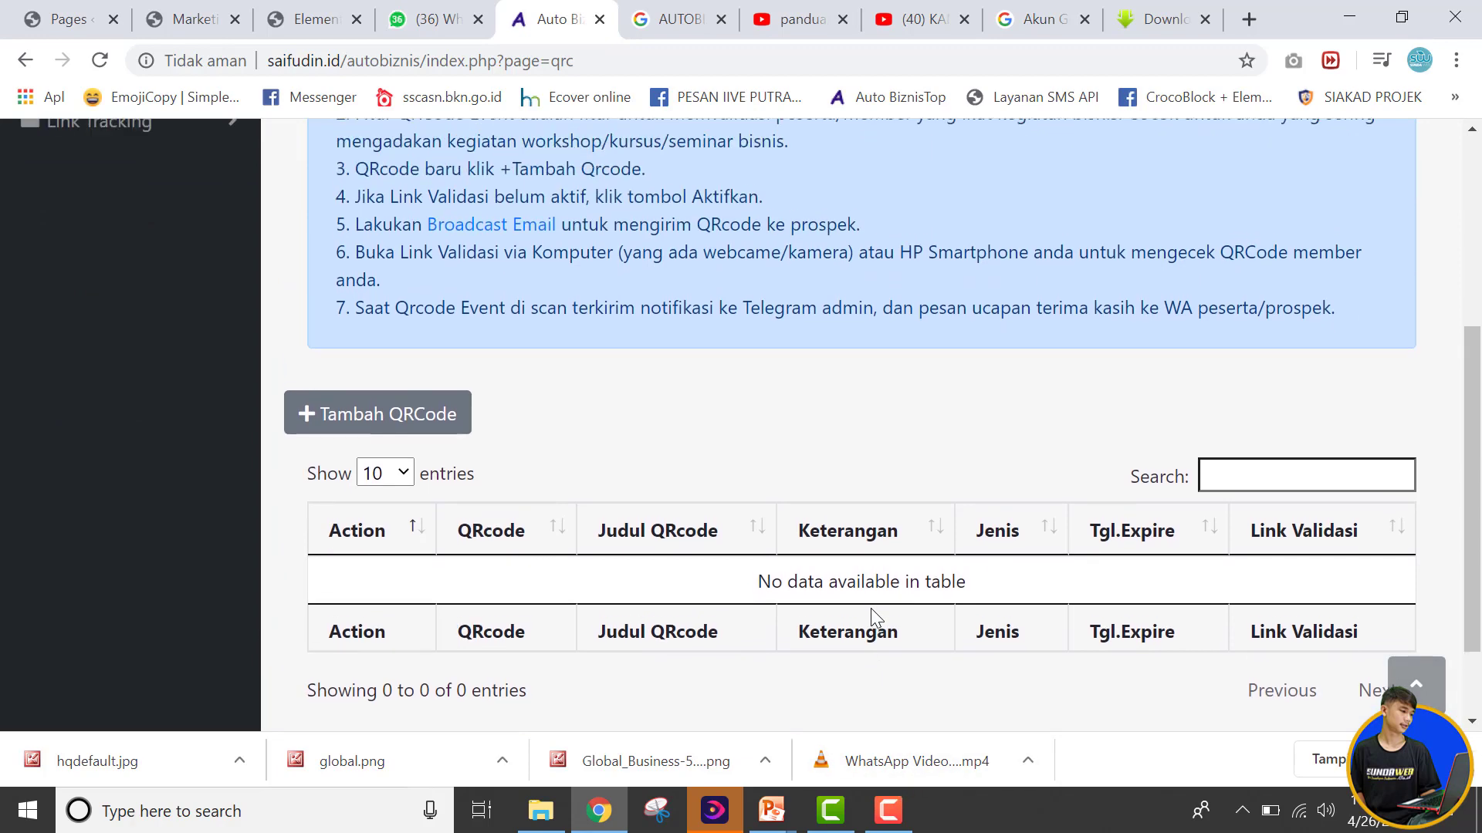
pyautogui.scroll(2, 870, 618)
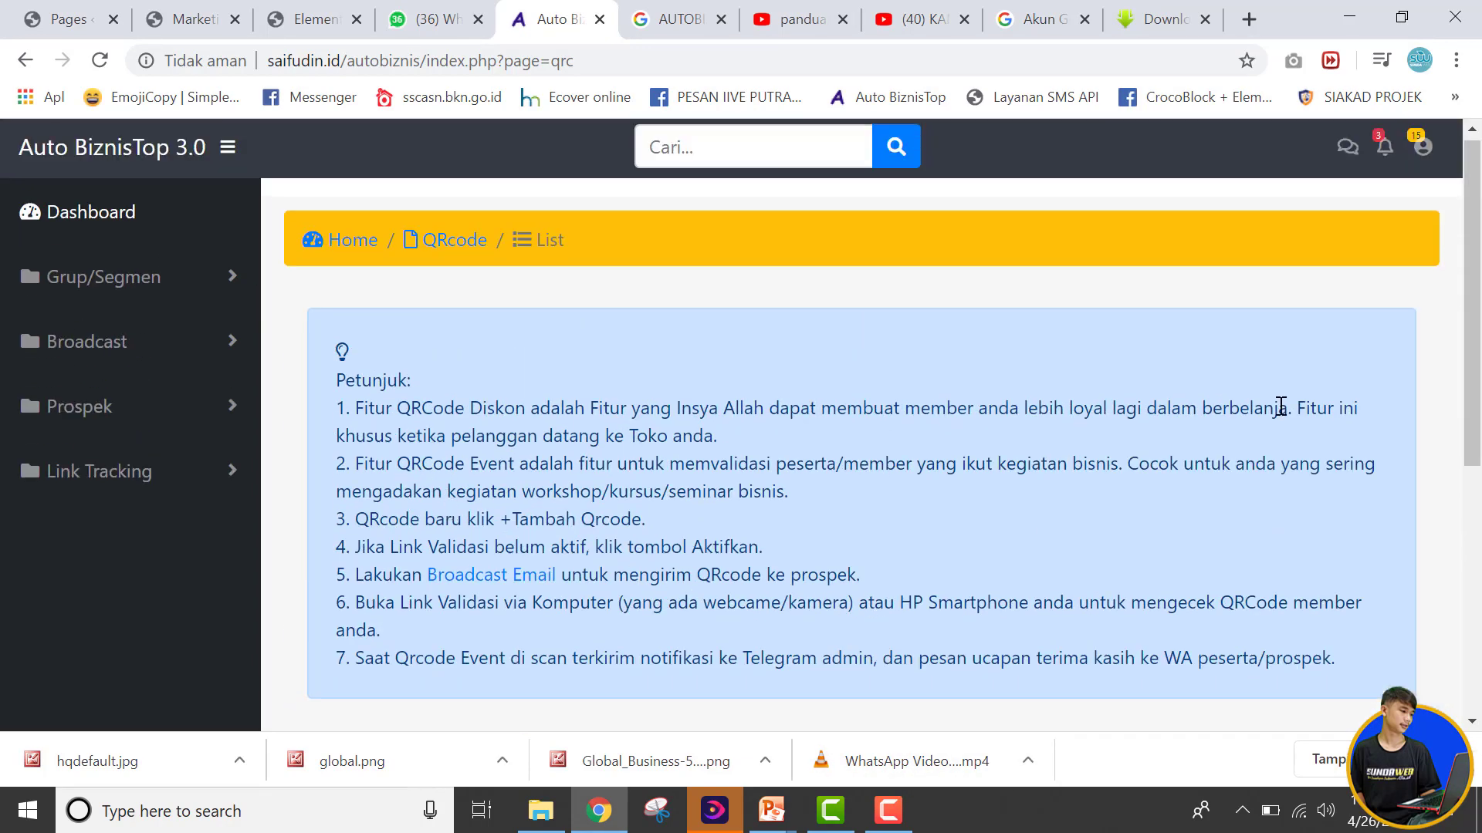
pyautogui.scroll(1, 1373, 433)
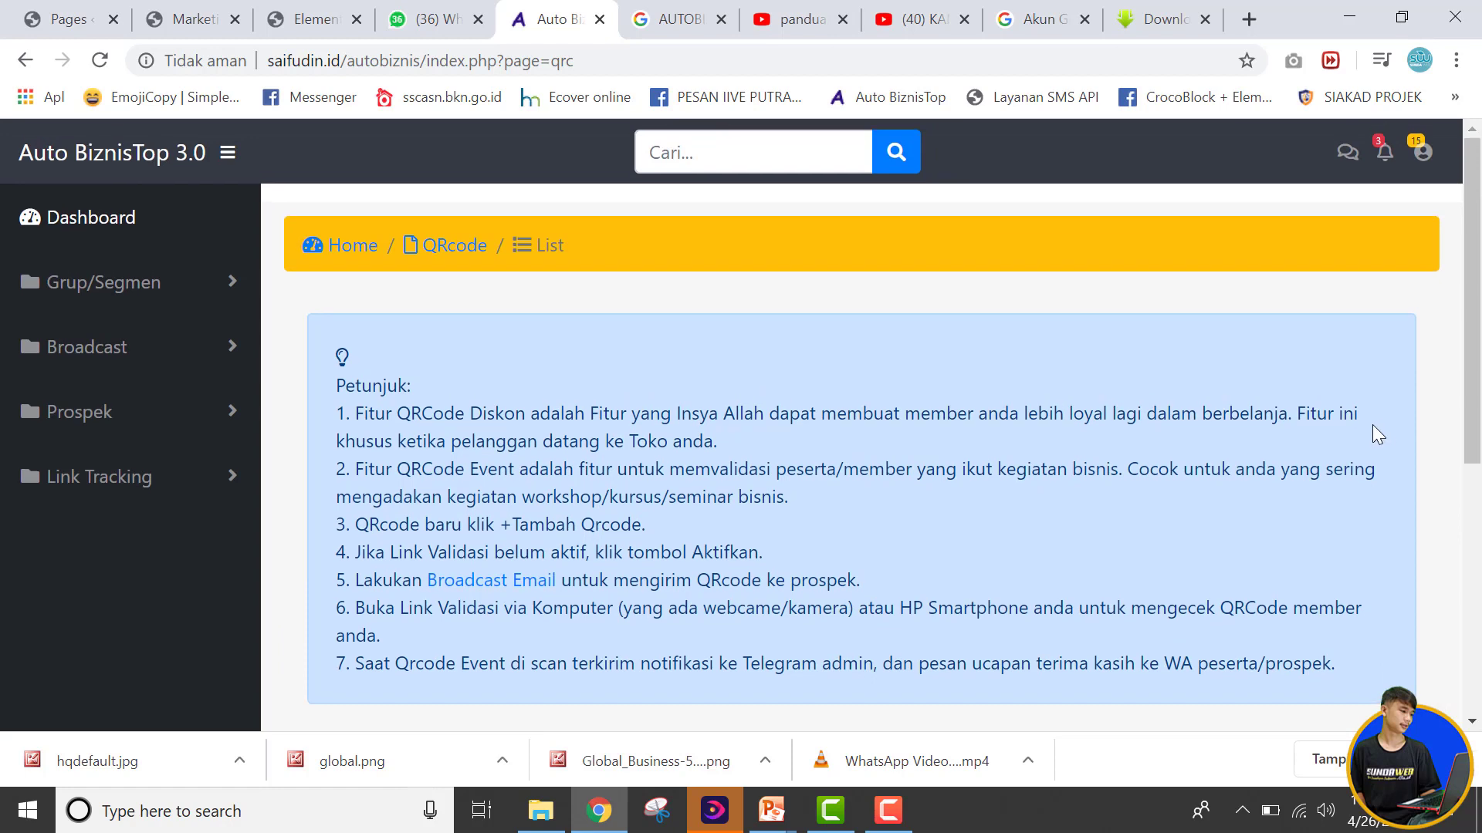
# - Open the Alasan Unsub page from the account options and examine its instructions and the table of unsubscribe reasons
pyautogui.click(1423, 159)
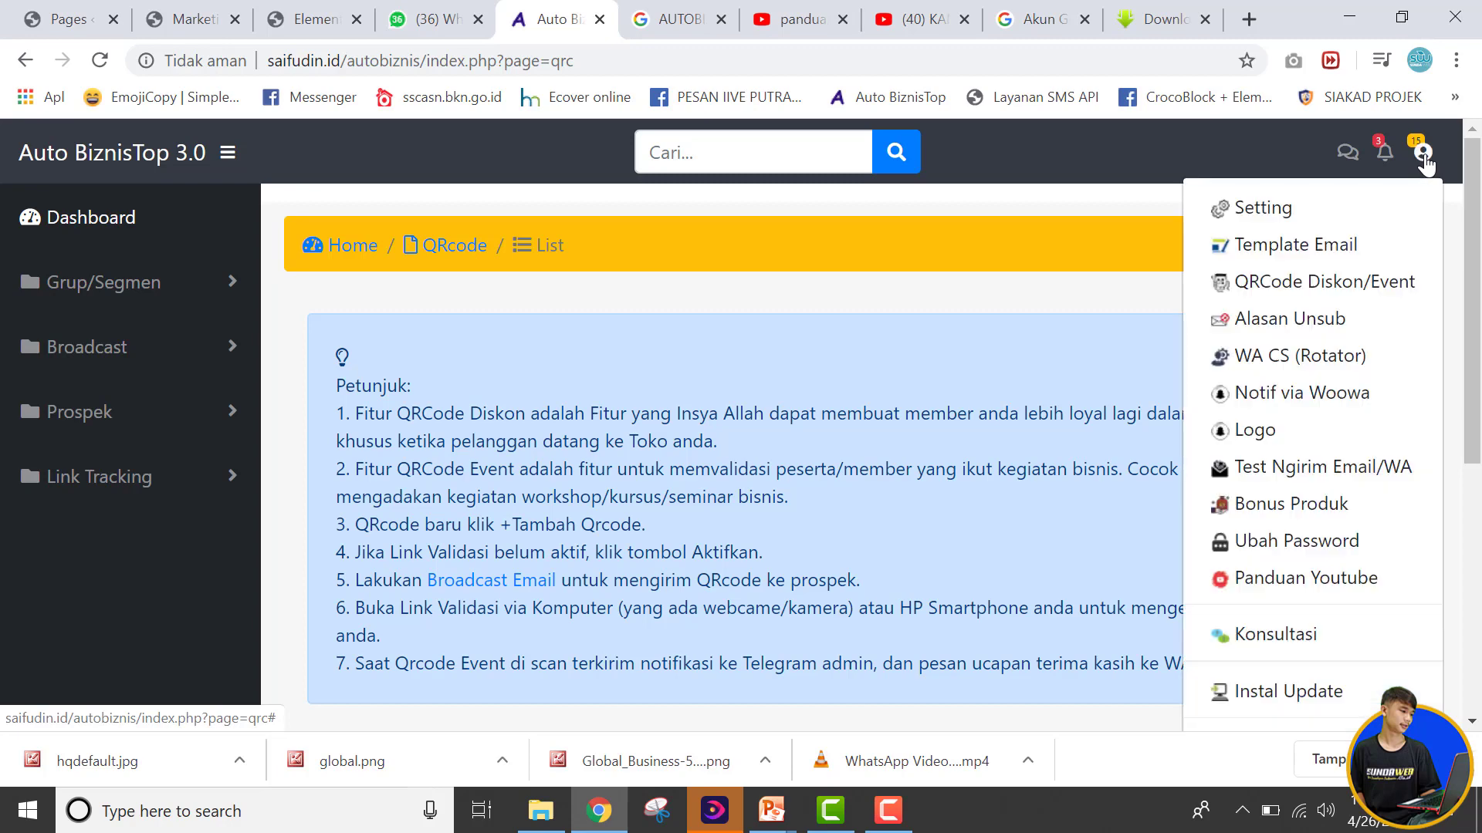
pyautogui.click(1341, 318)
pyautogui.scroll(-7, 890, 417)
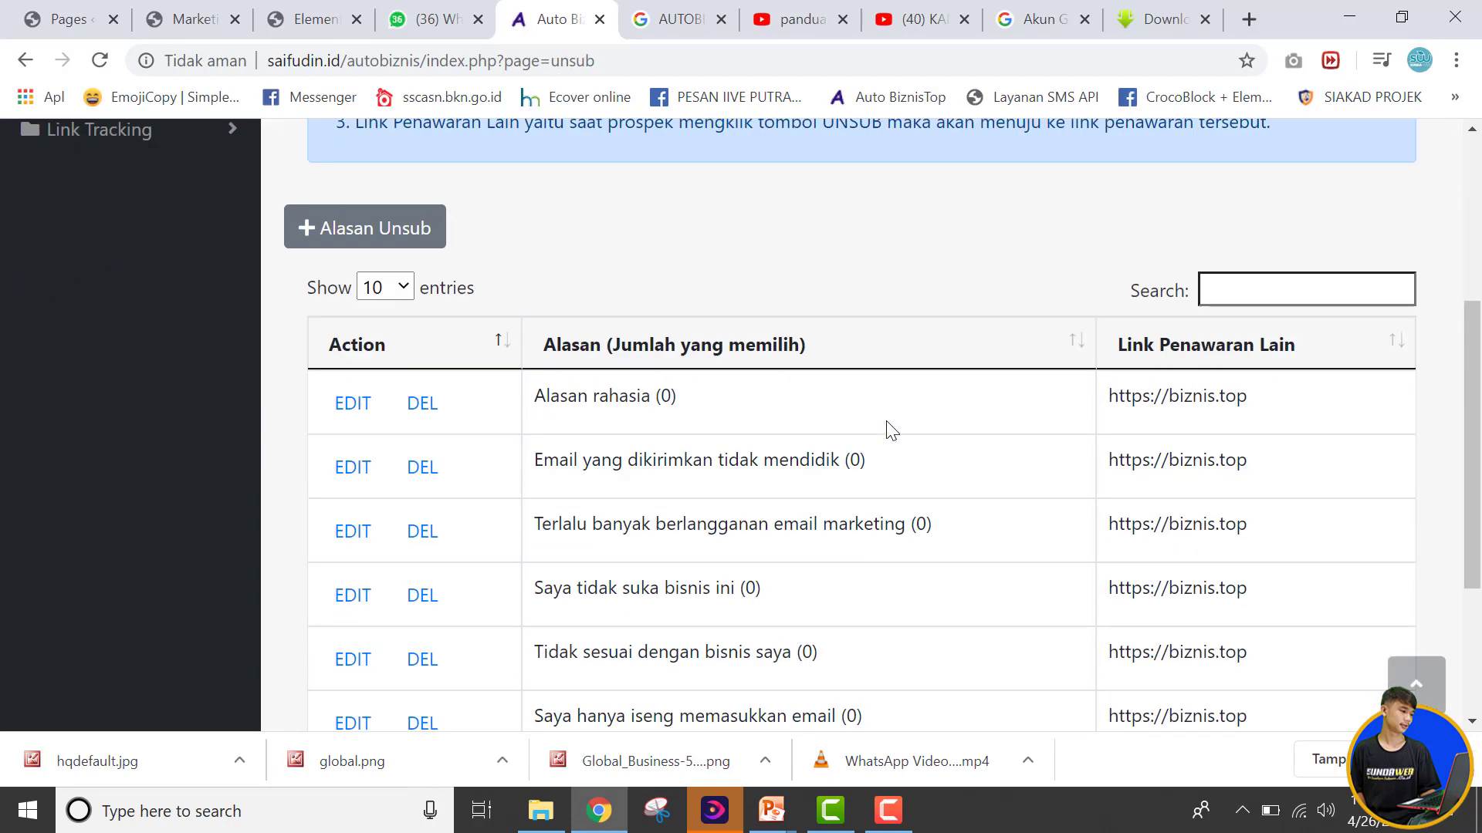
pyautogui.scroll(3, 889, 426)
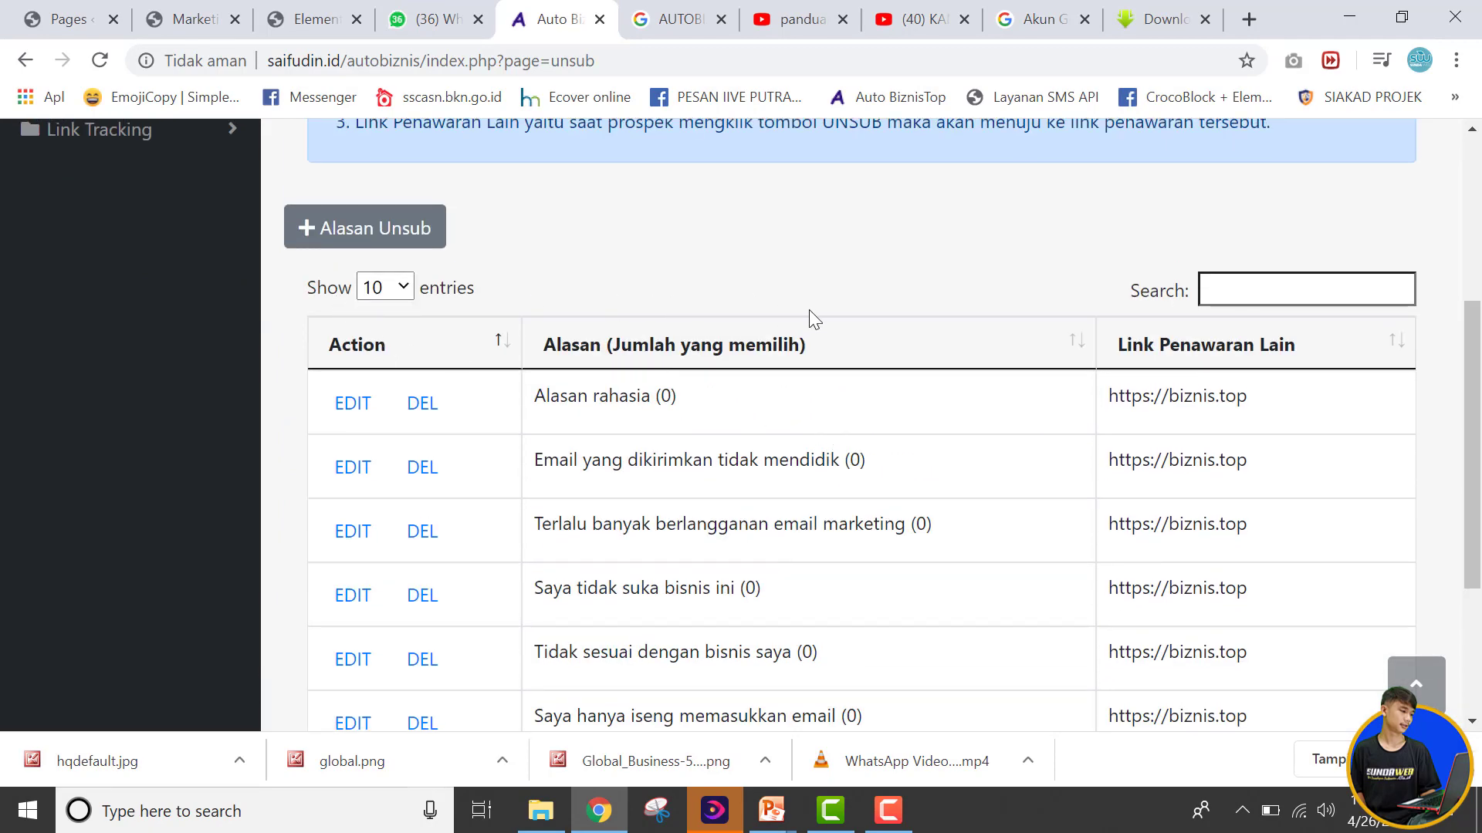
pyautogui.scroll(2, 811, 317)
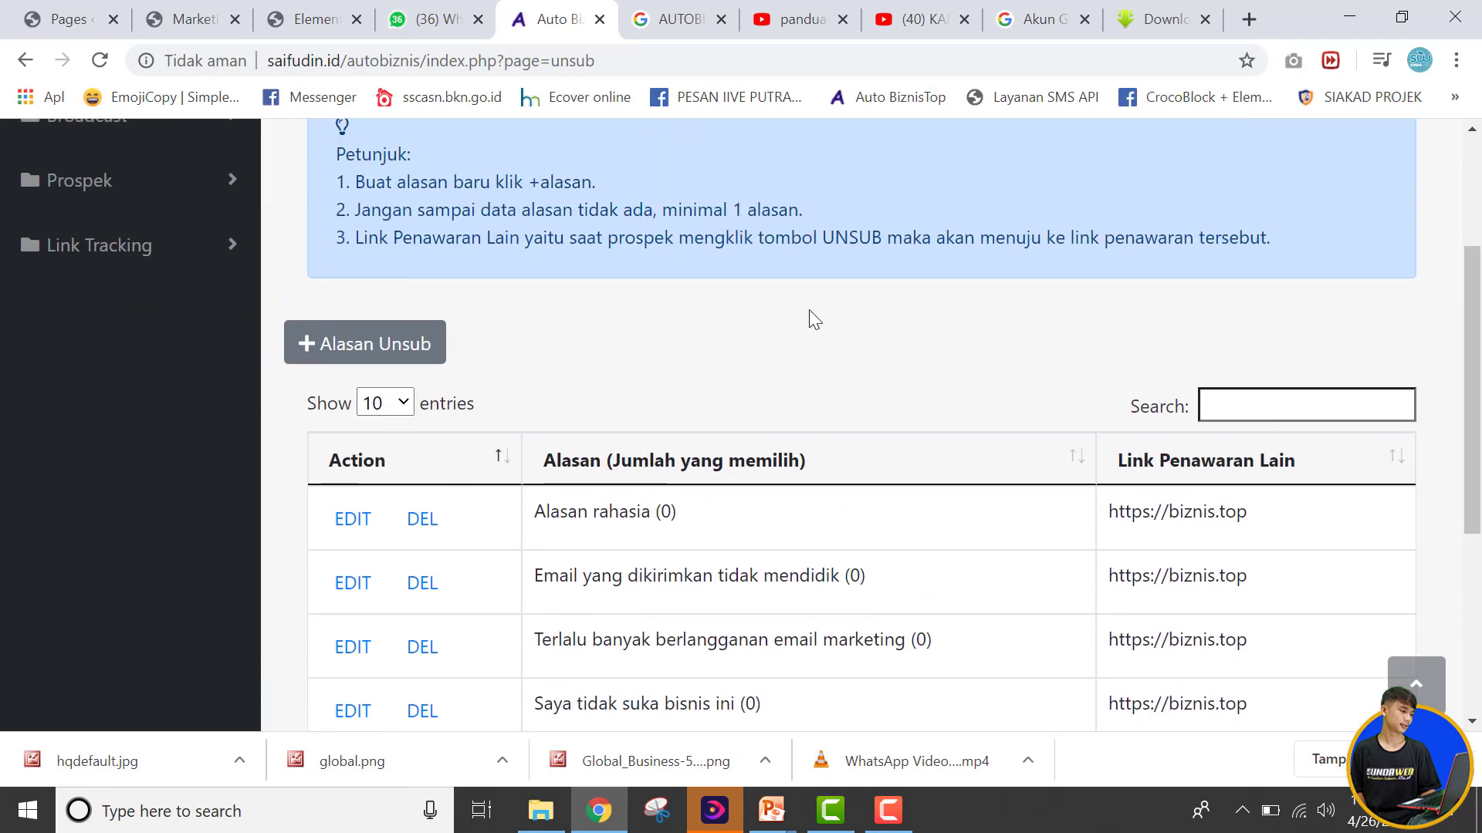
pyautogui.scroll(3, 809, 311)
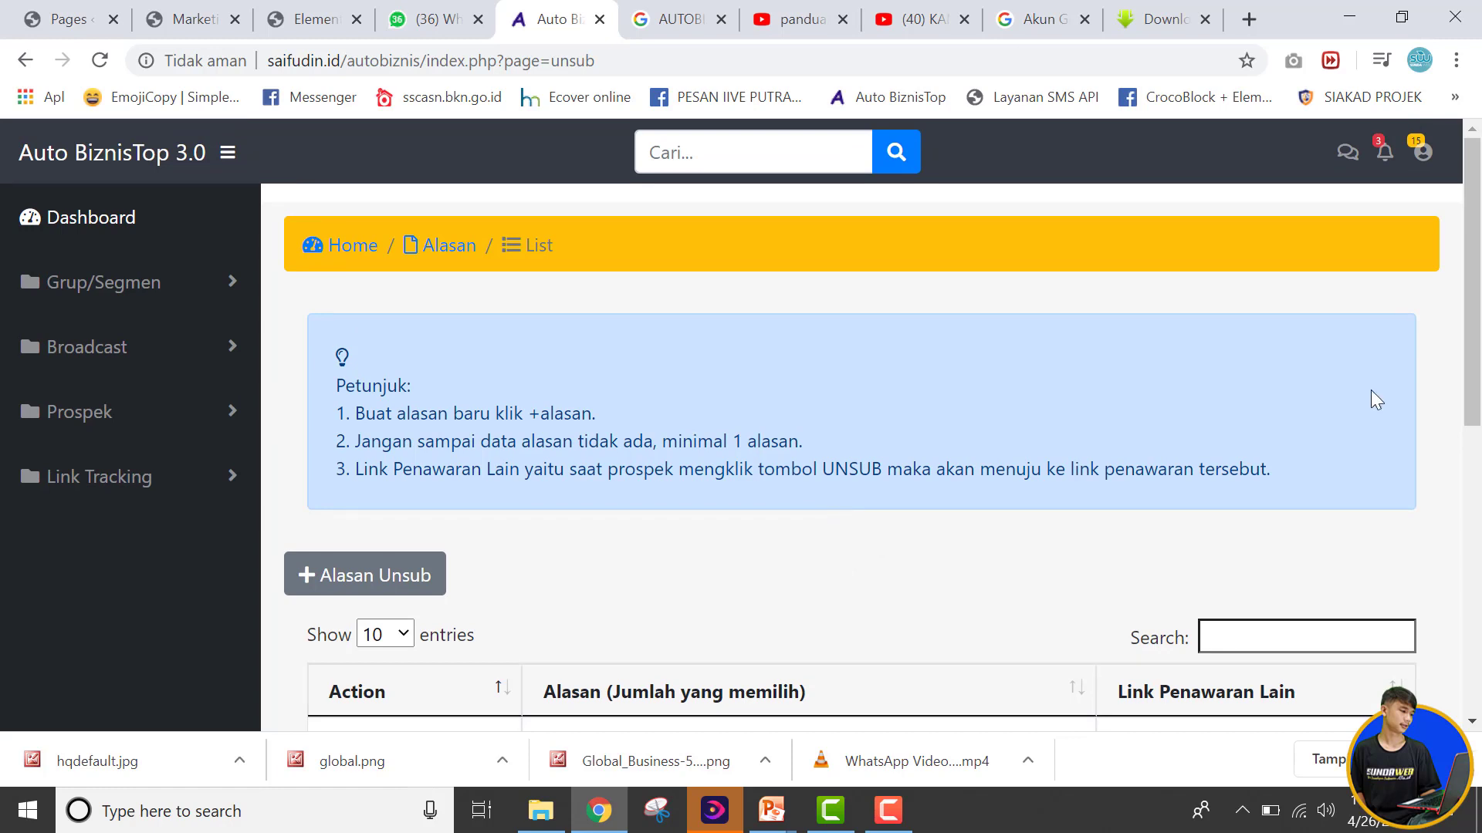
# - Open the WA CS (Rotator) page and examine its instructions, Data WA CS option and CS table
pyautogui.click(1420, 154)
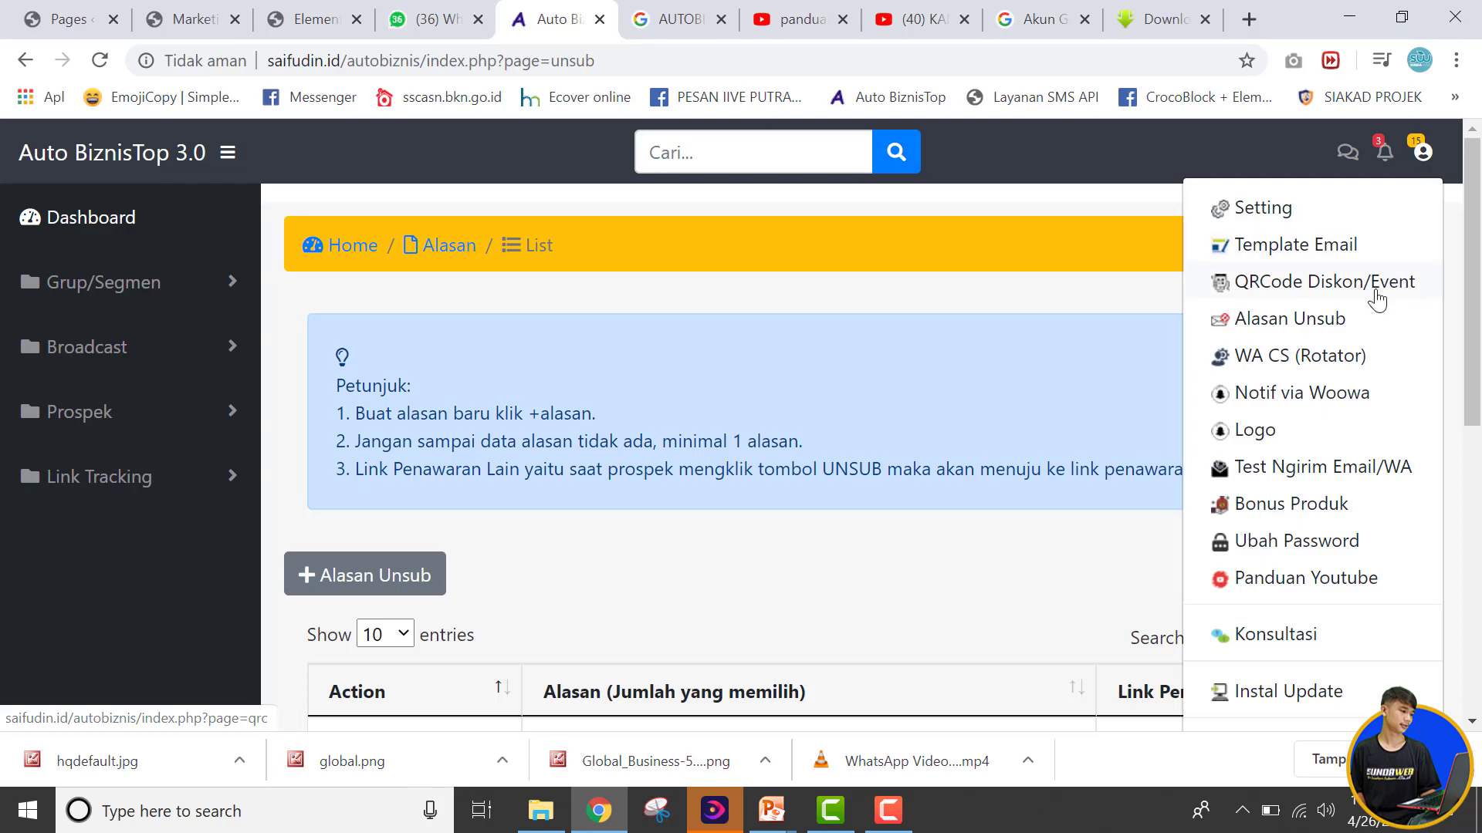
pyautogui.click(1342, 371)
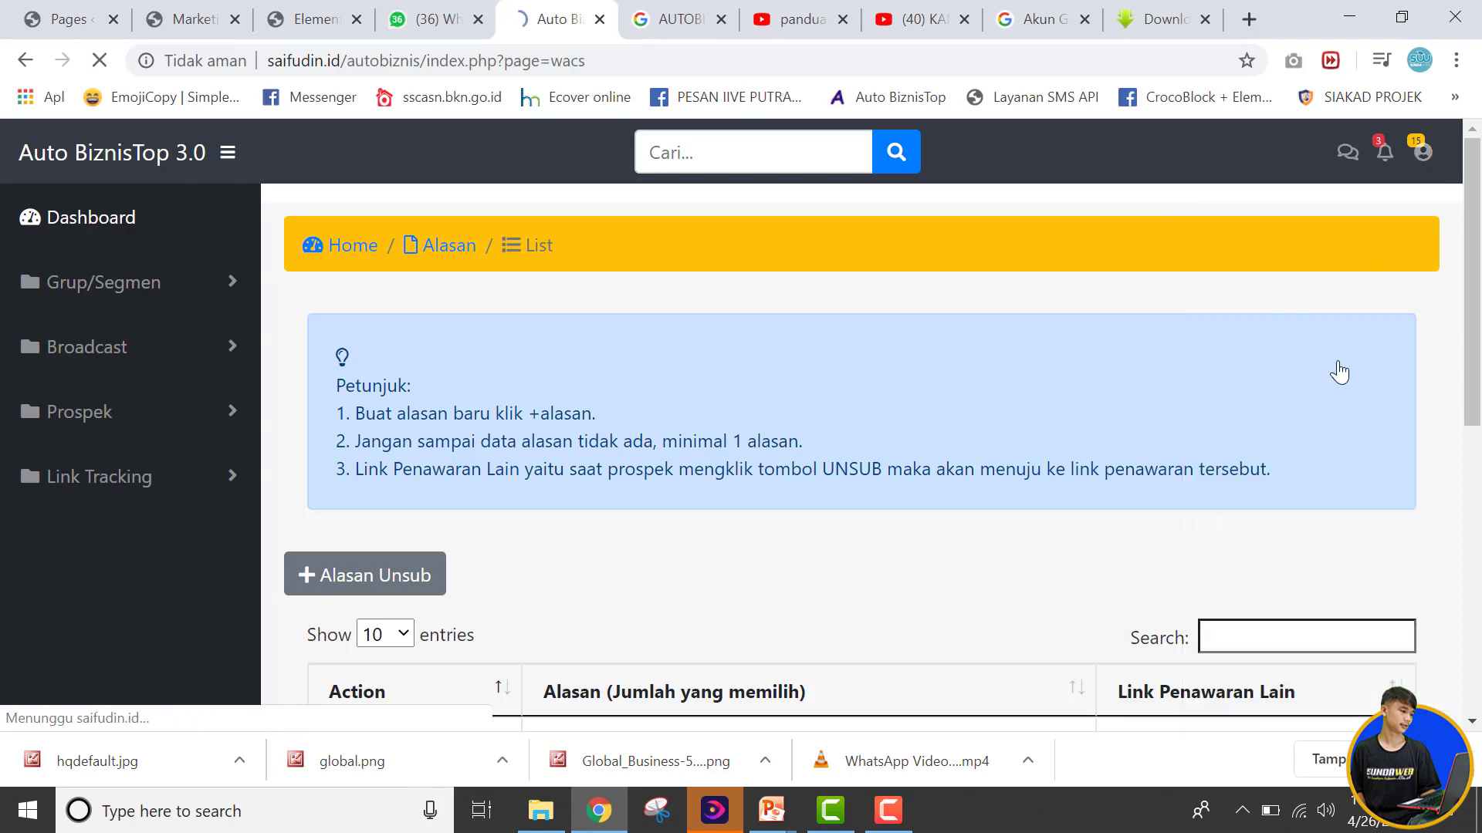
pyautogui.scroll(-4, 994, 429)
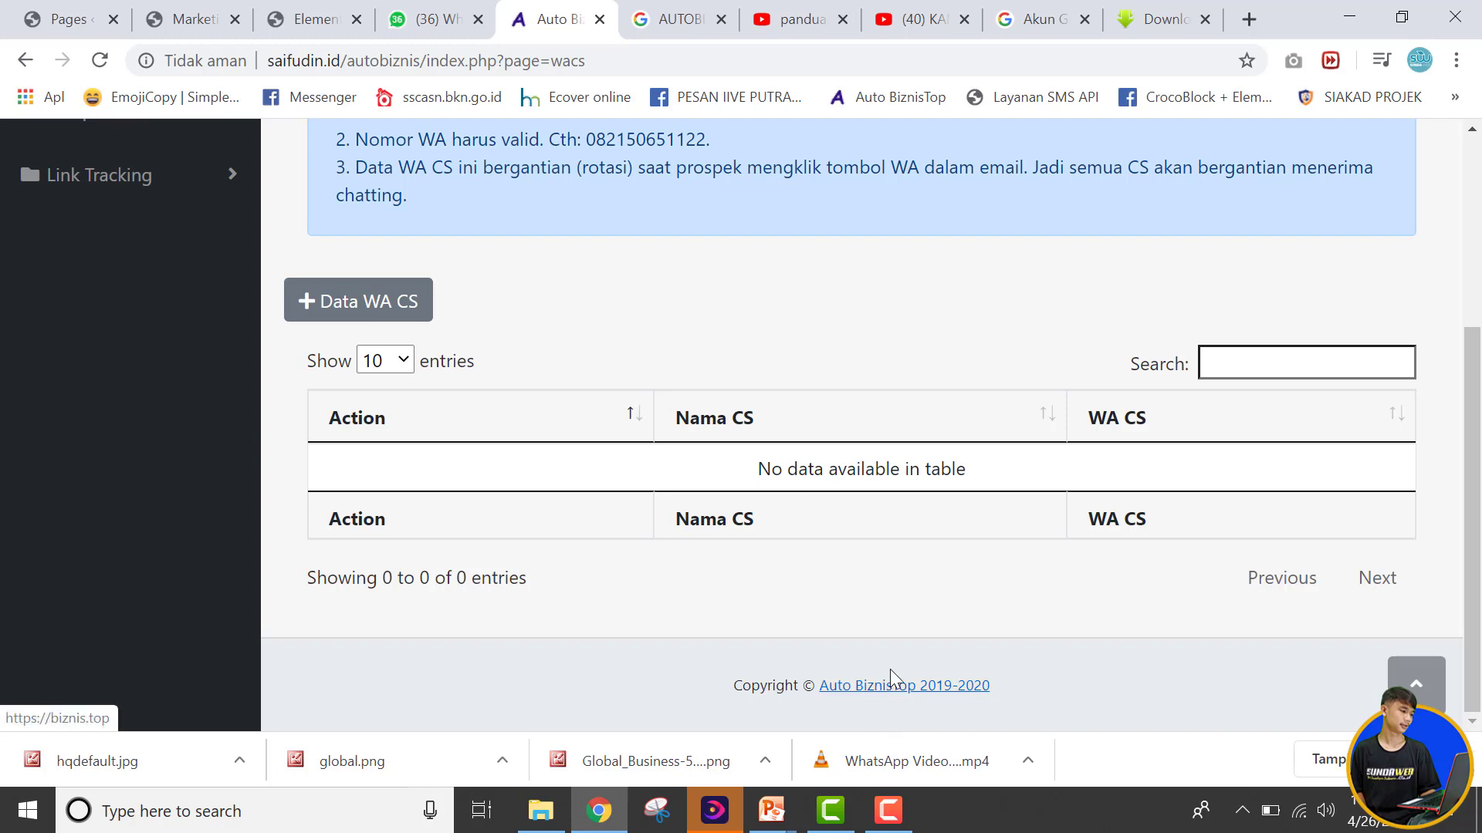
pyautogui.scroll(1, 927, 521)
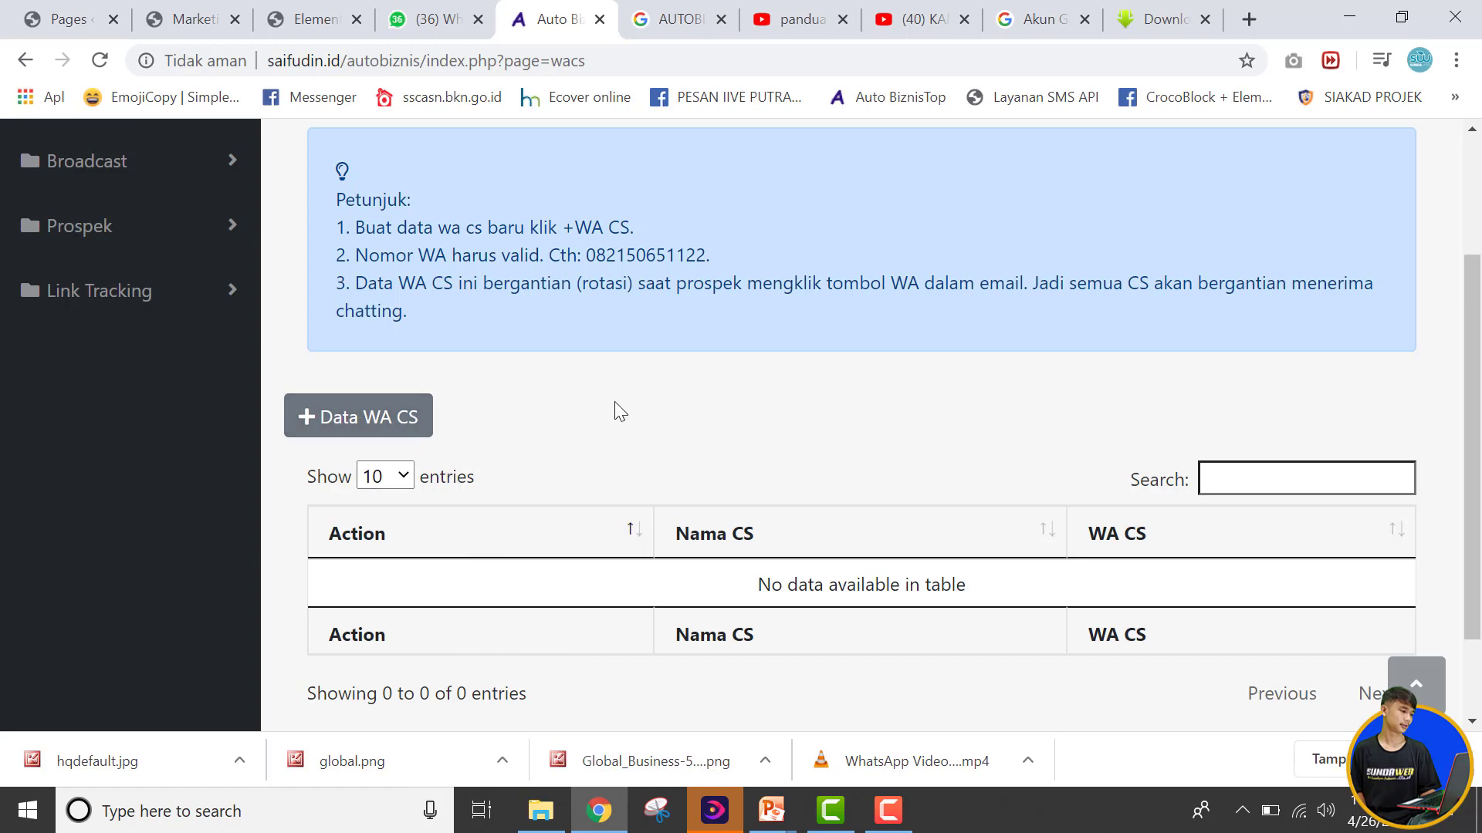
pyautogui.scroll(-3, 615, 401)
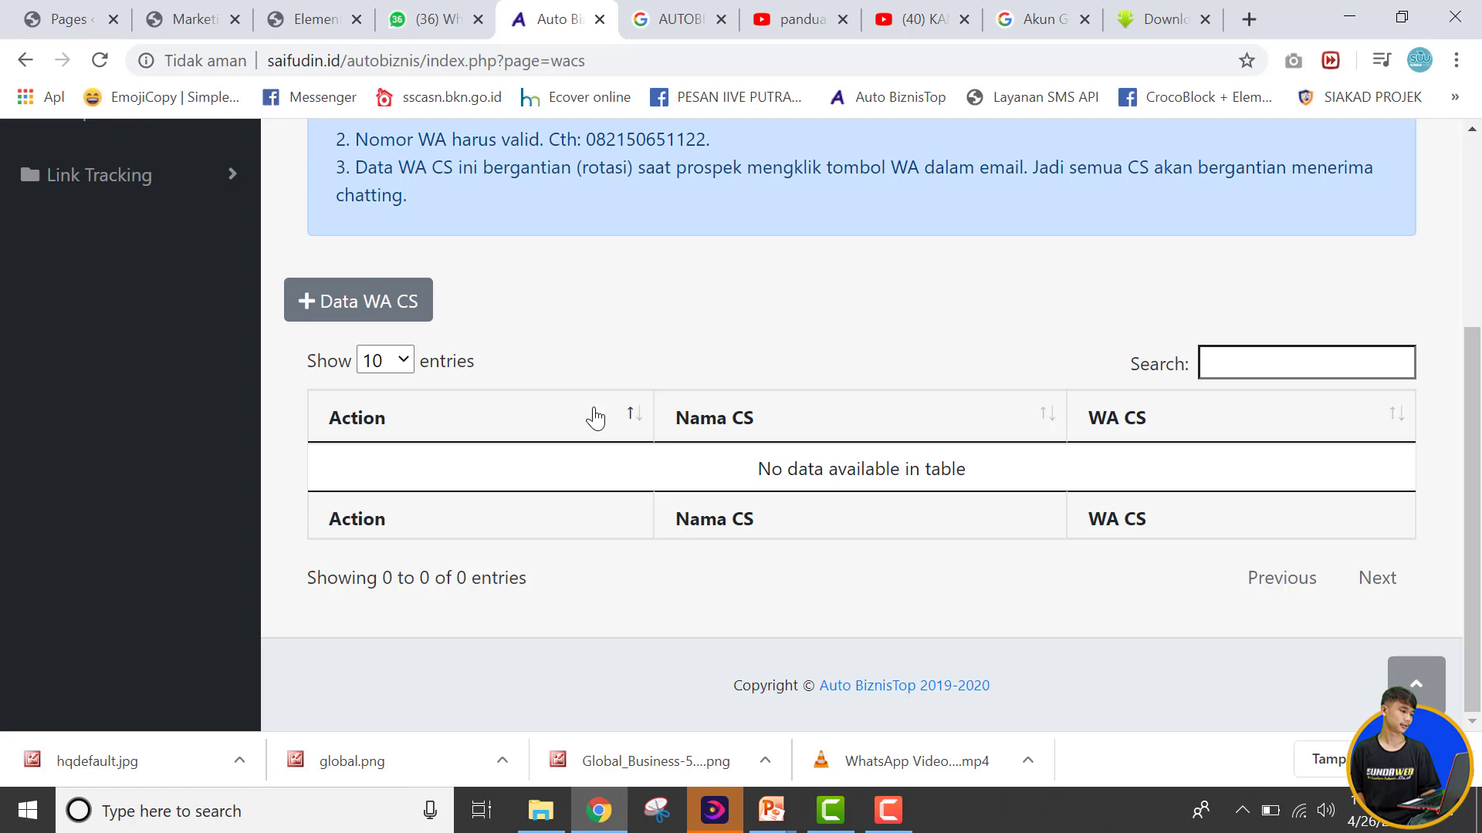
pyautogui.scroll(3, 595, 417)
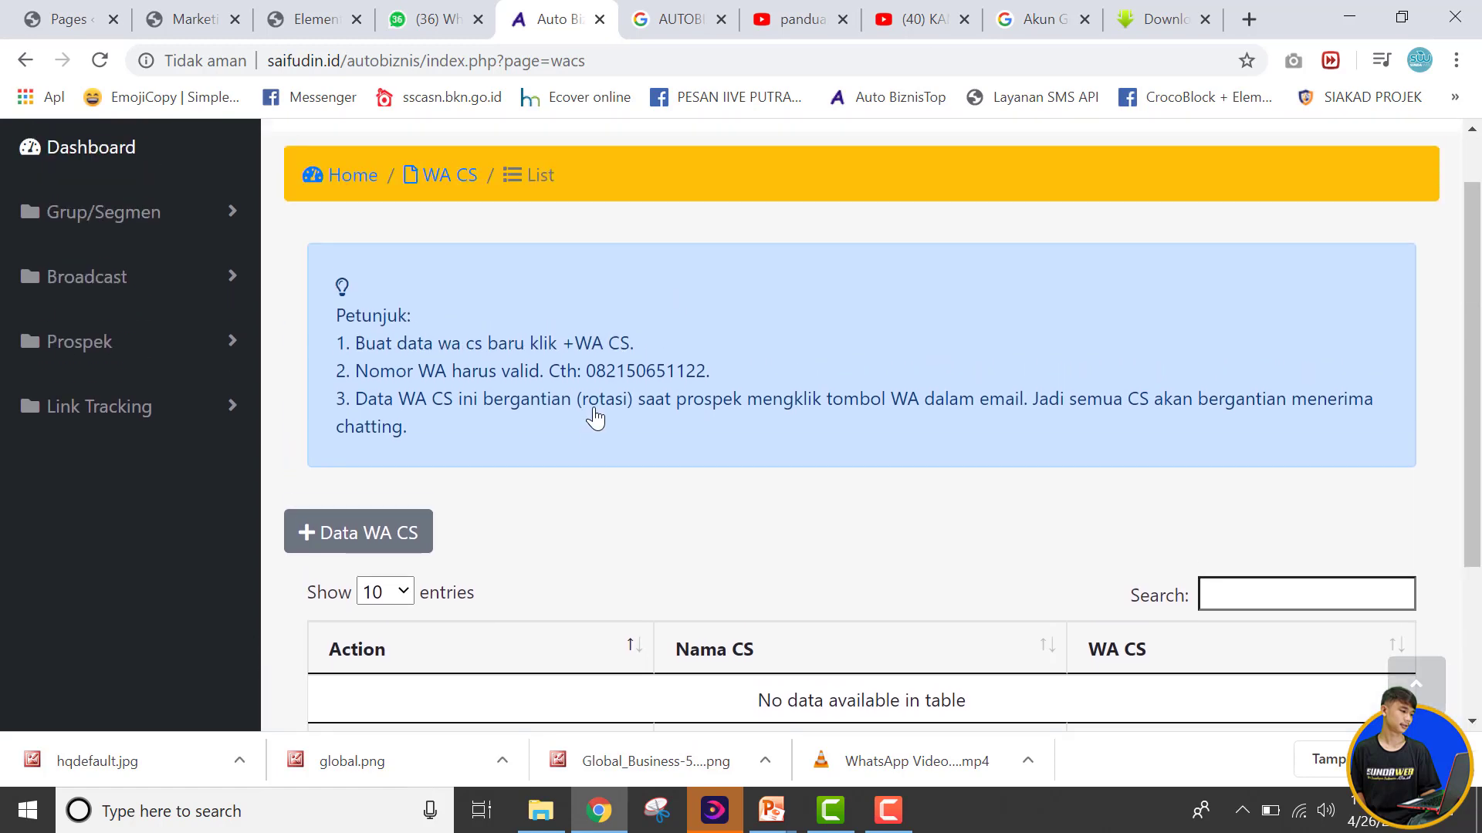
pyautogui.scroll(-2, 596, 408)
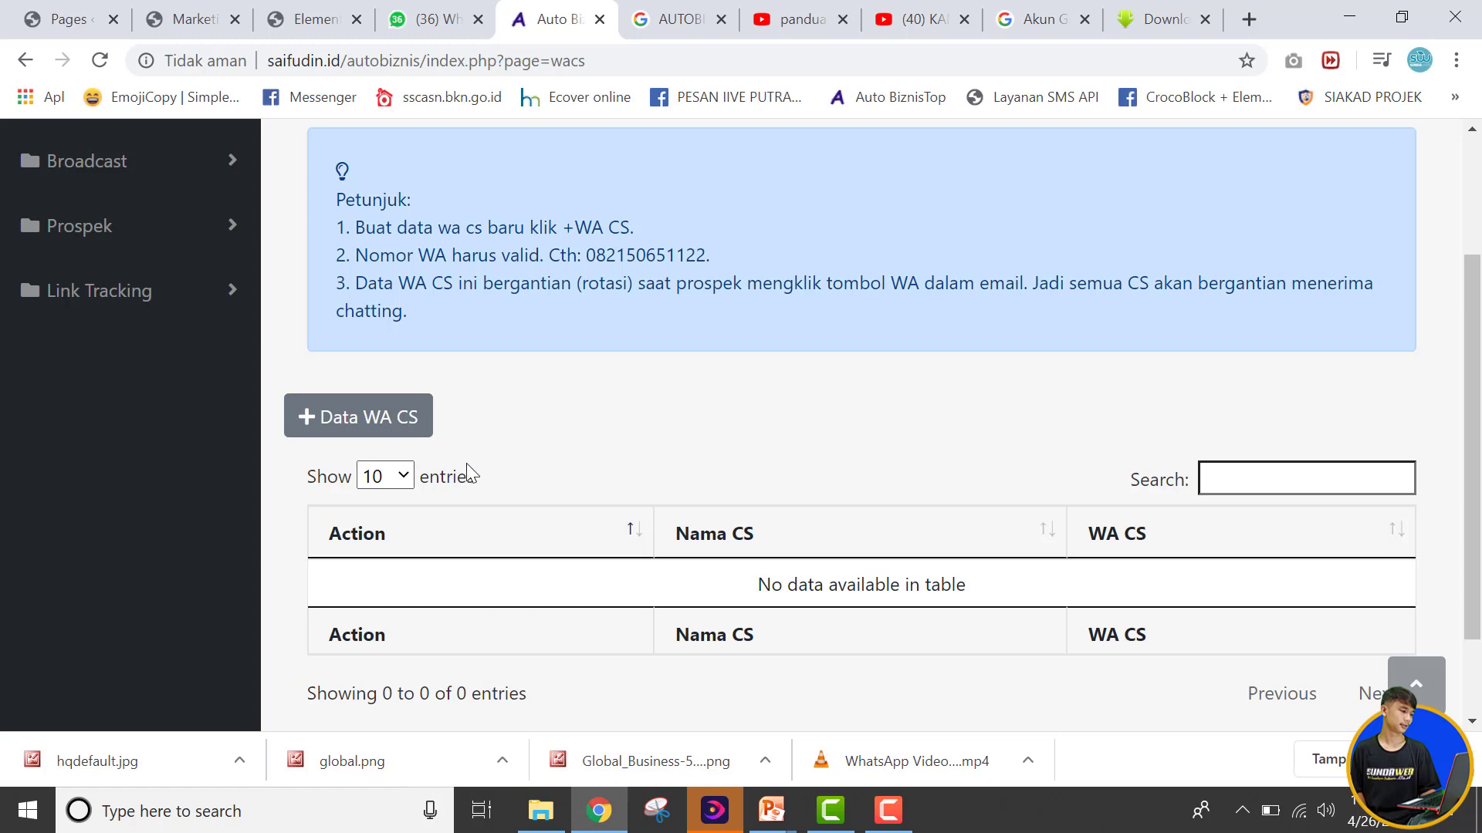
pyautogui.scroll(3, 500, 463)
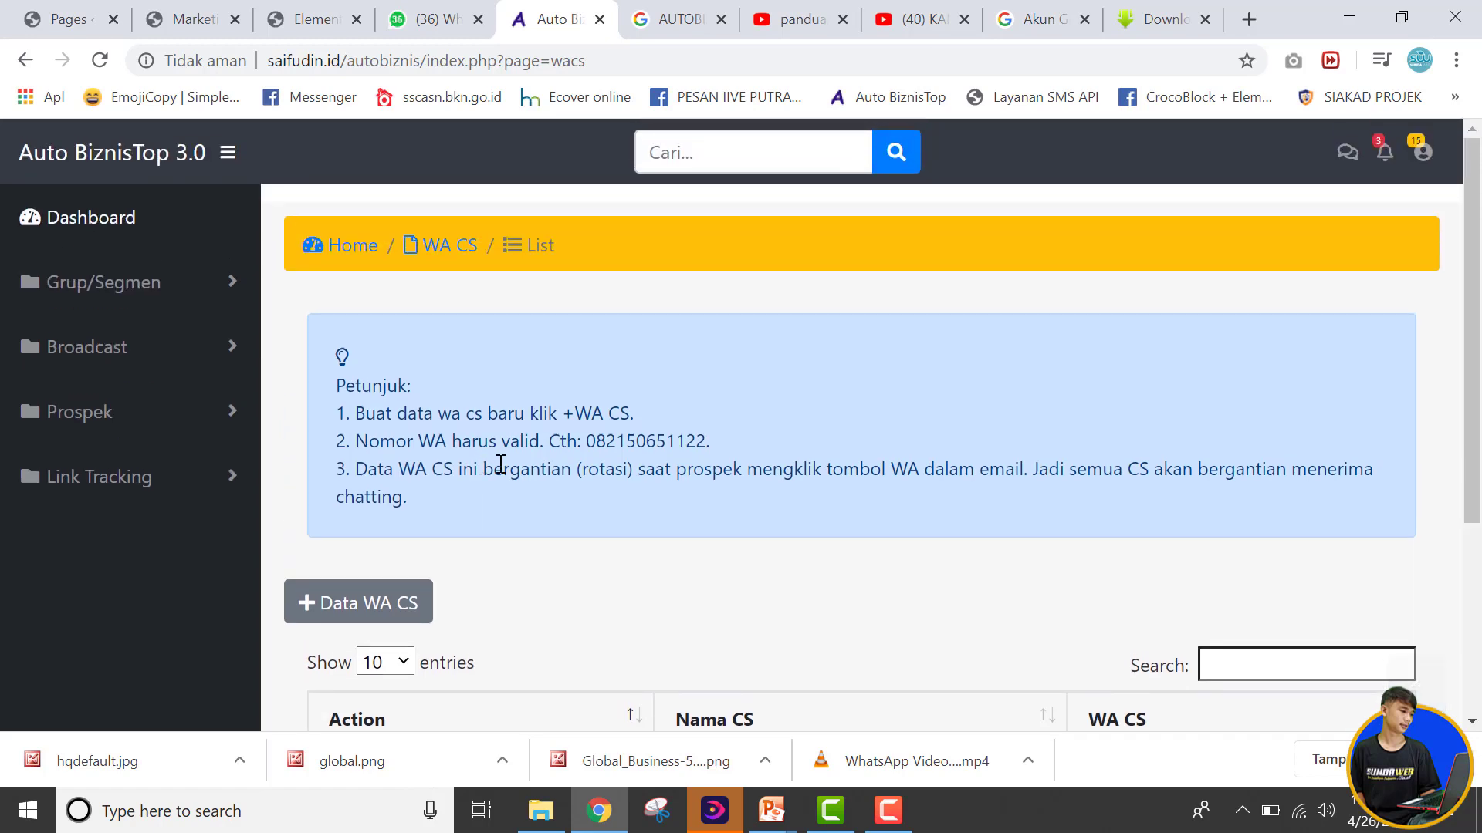
# - Open the Notif via Woowa page and examine its instructions and the Status, App ID, CS ID and demo message fields
pyautogui.click(1422, 152)
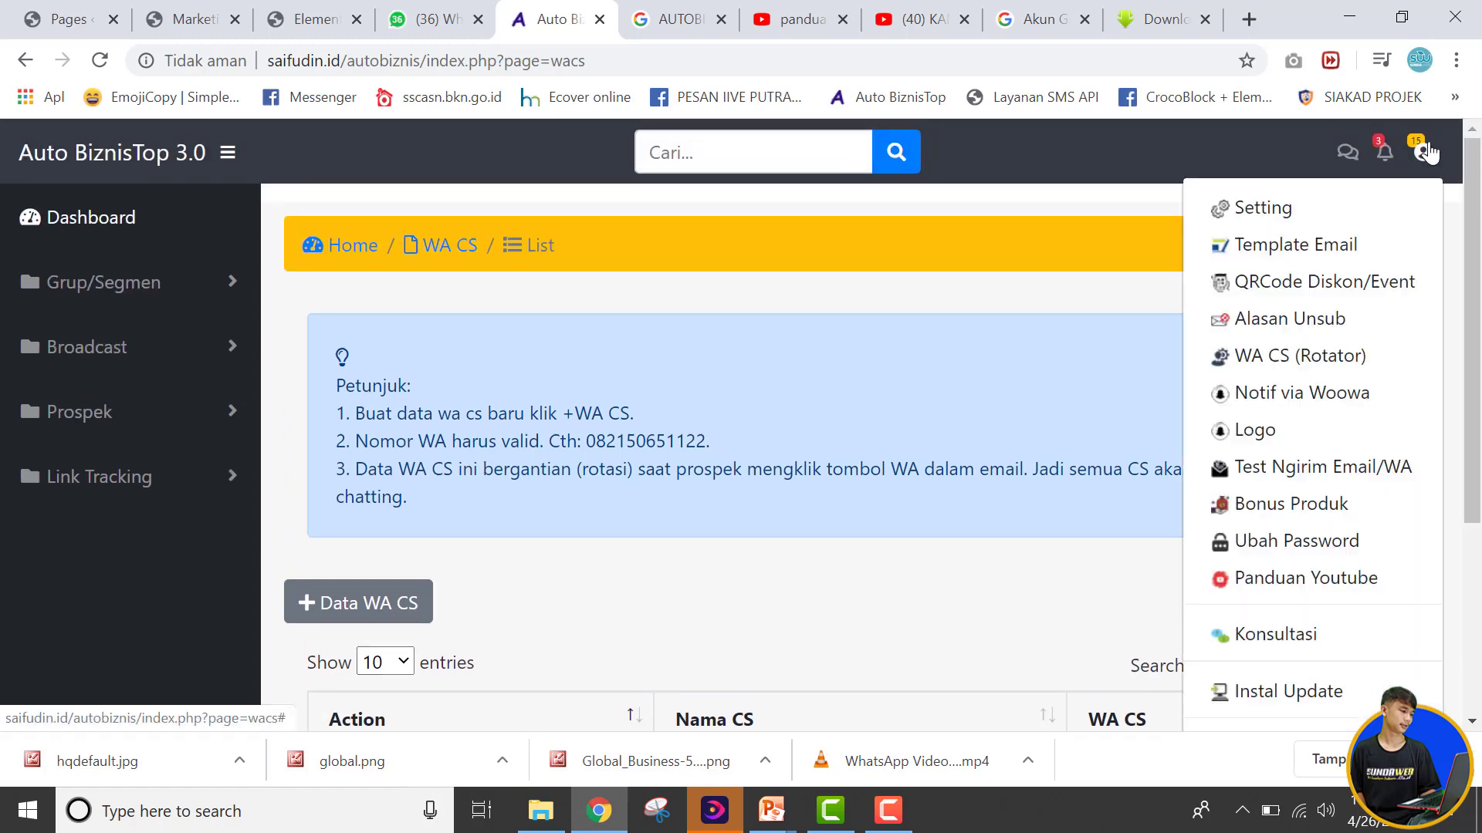
pyautogui.click(1314, 397)
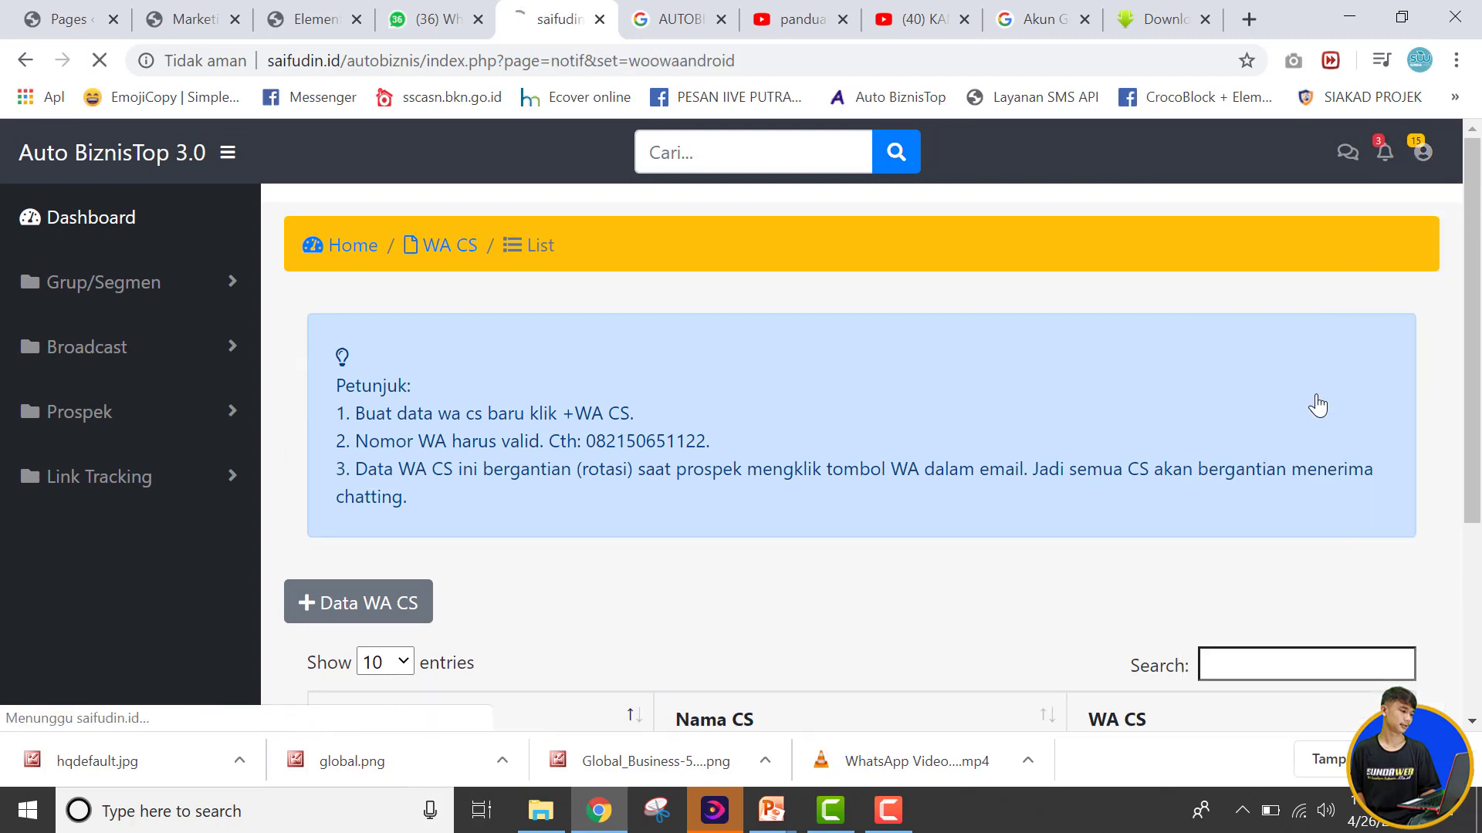
pyautogui.scroll(-4, 797, 512)
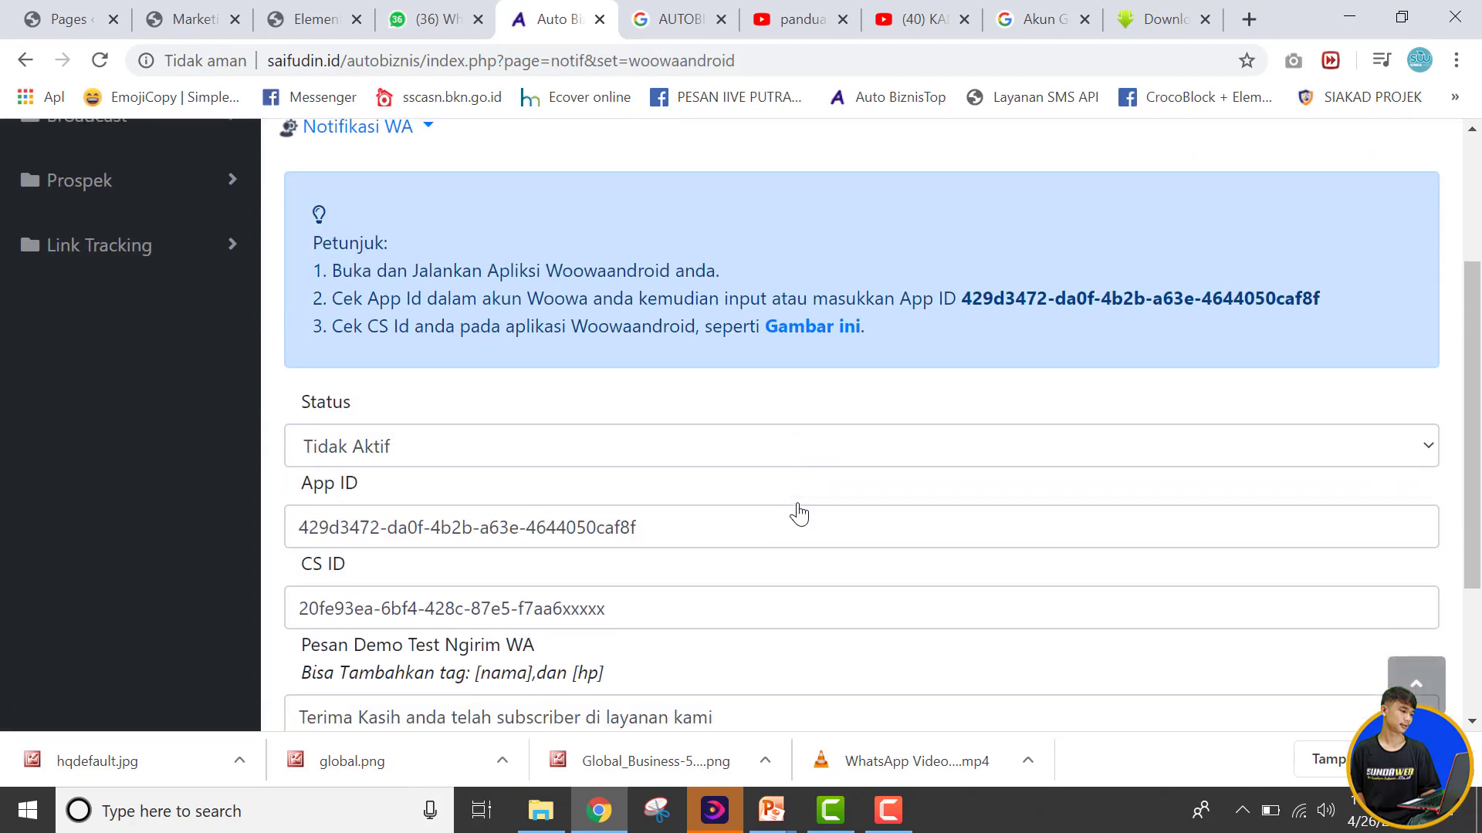
pyautogui.scroll(-2, 797, 513)
pyautogui.scroll(3, 797, 502)
pyautogui.scroll(1, 470, 371)
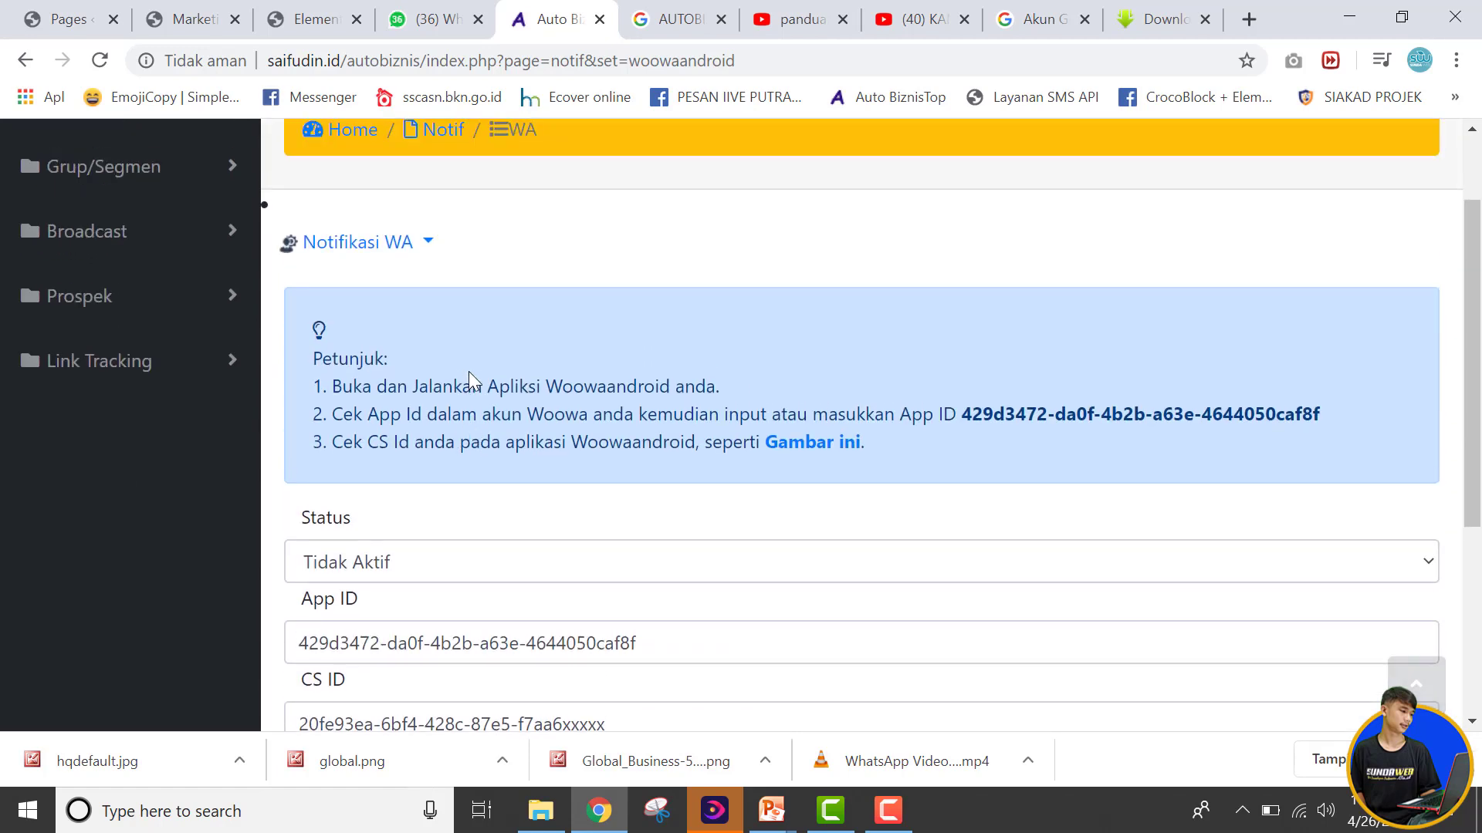
pyautogui.scroll(-1, 469, 374)
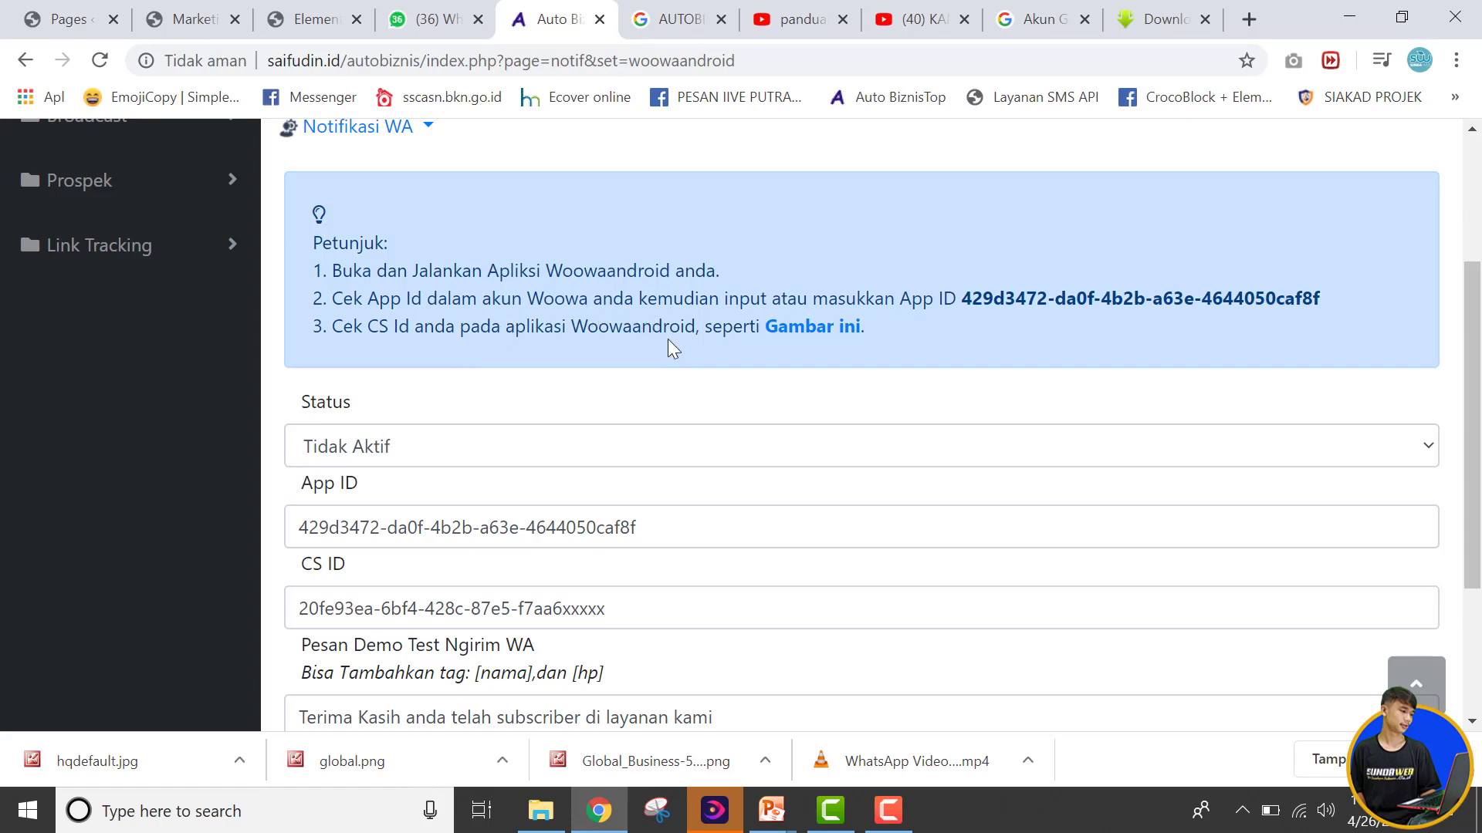
pyautogui.scroll(-2, 668, 341)
pyautogui.scroll(1, 668, 344)
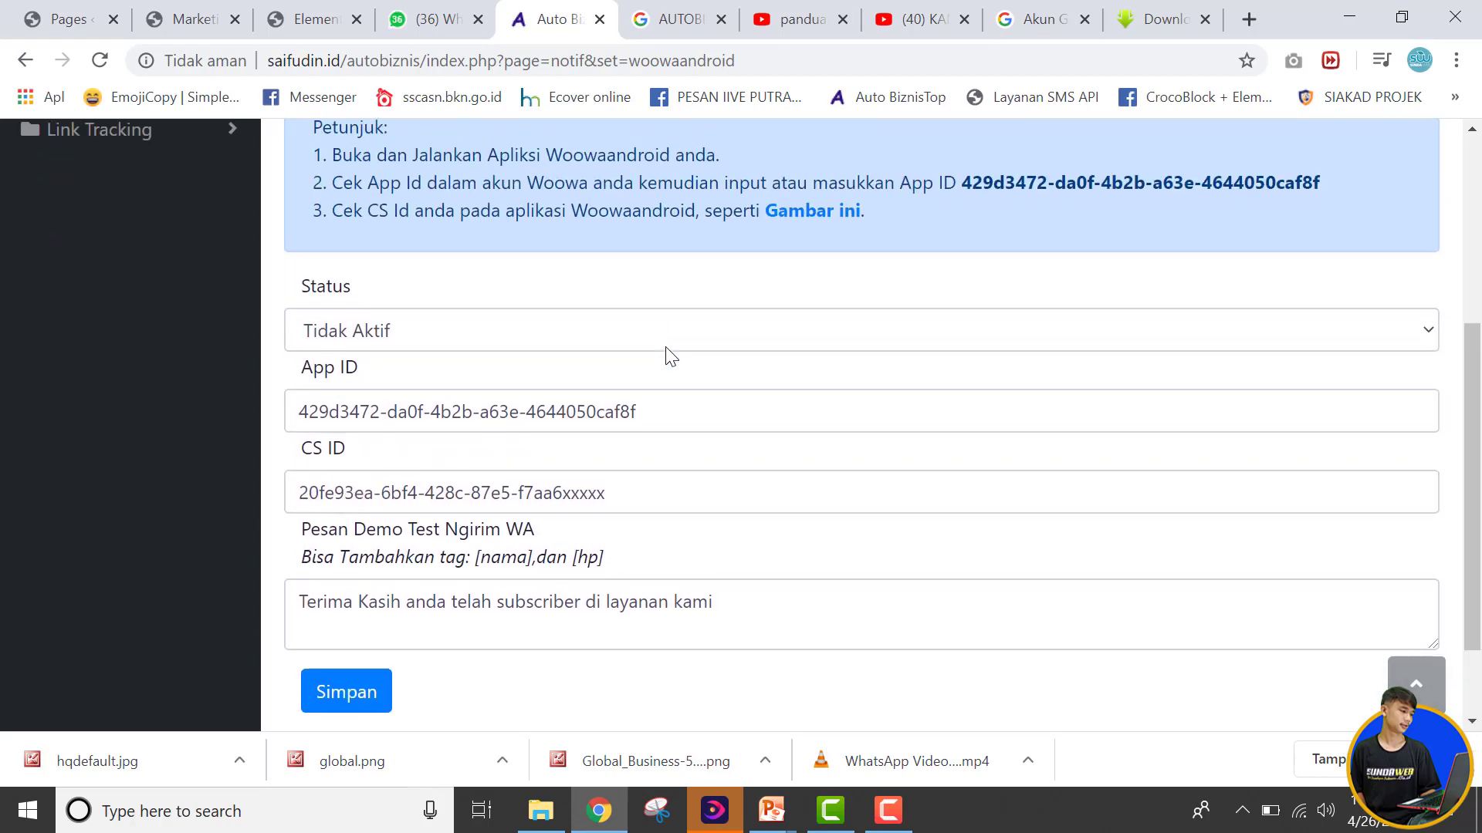
pyautogui.scroll(5, 667, 349)
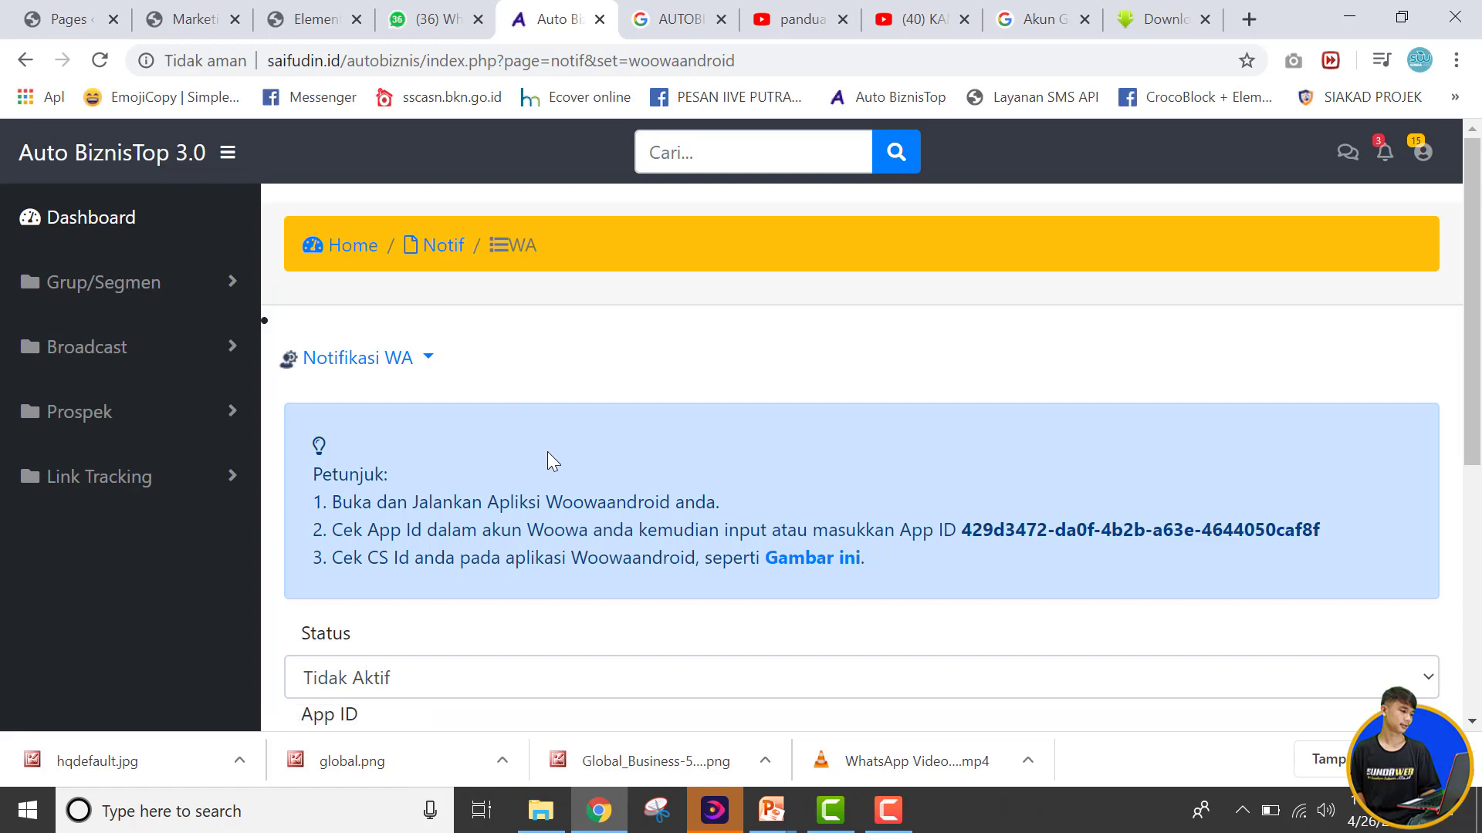
pyautogui.scroll(-1, 635, 486)
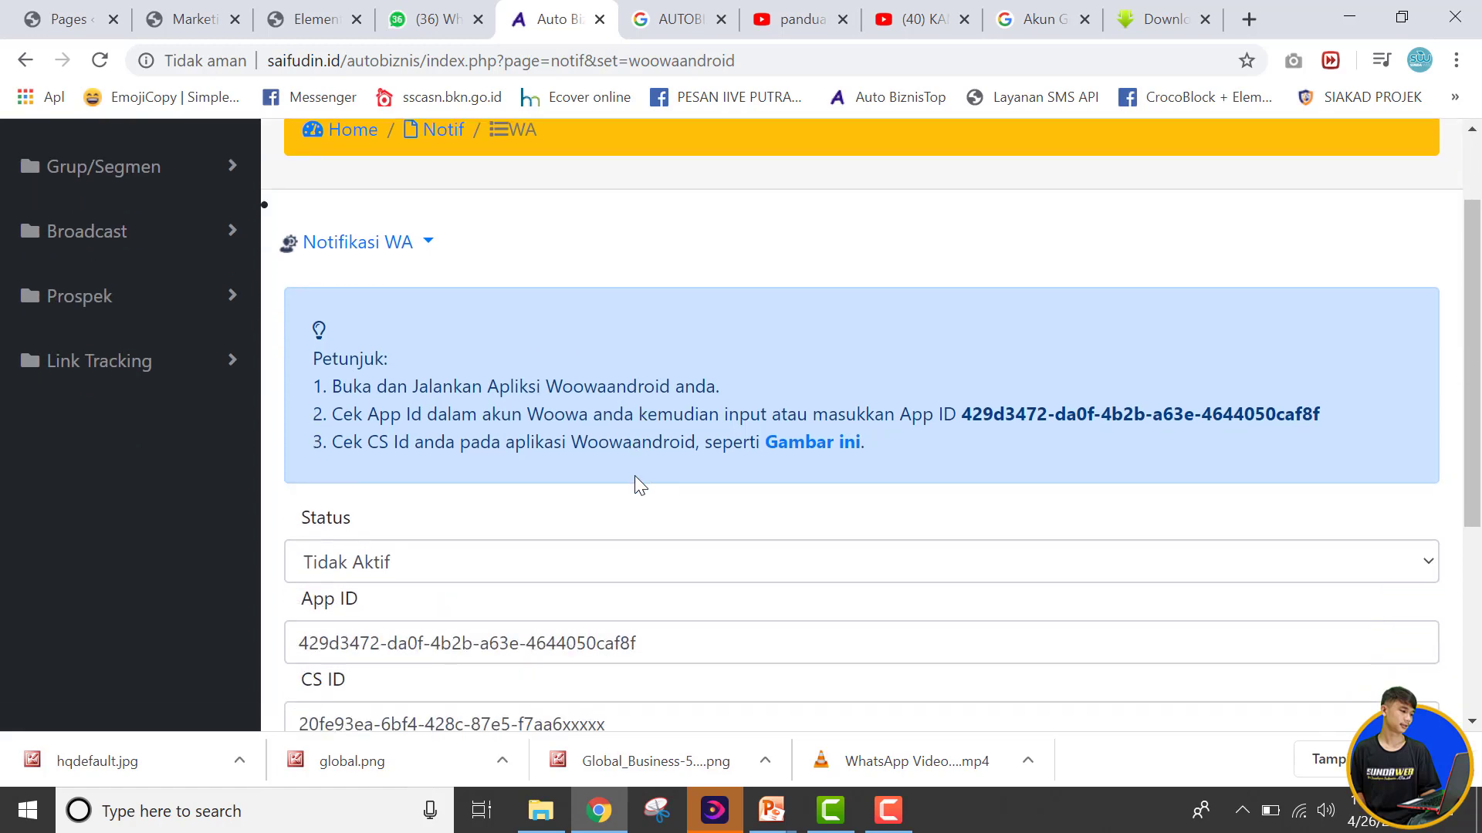
# - Check the Woowa Server and Woowa Android choices under Notifikasi WA without selecting either one
pyautogui.click(405, 245)
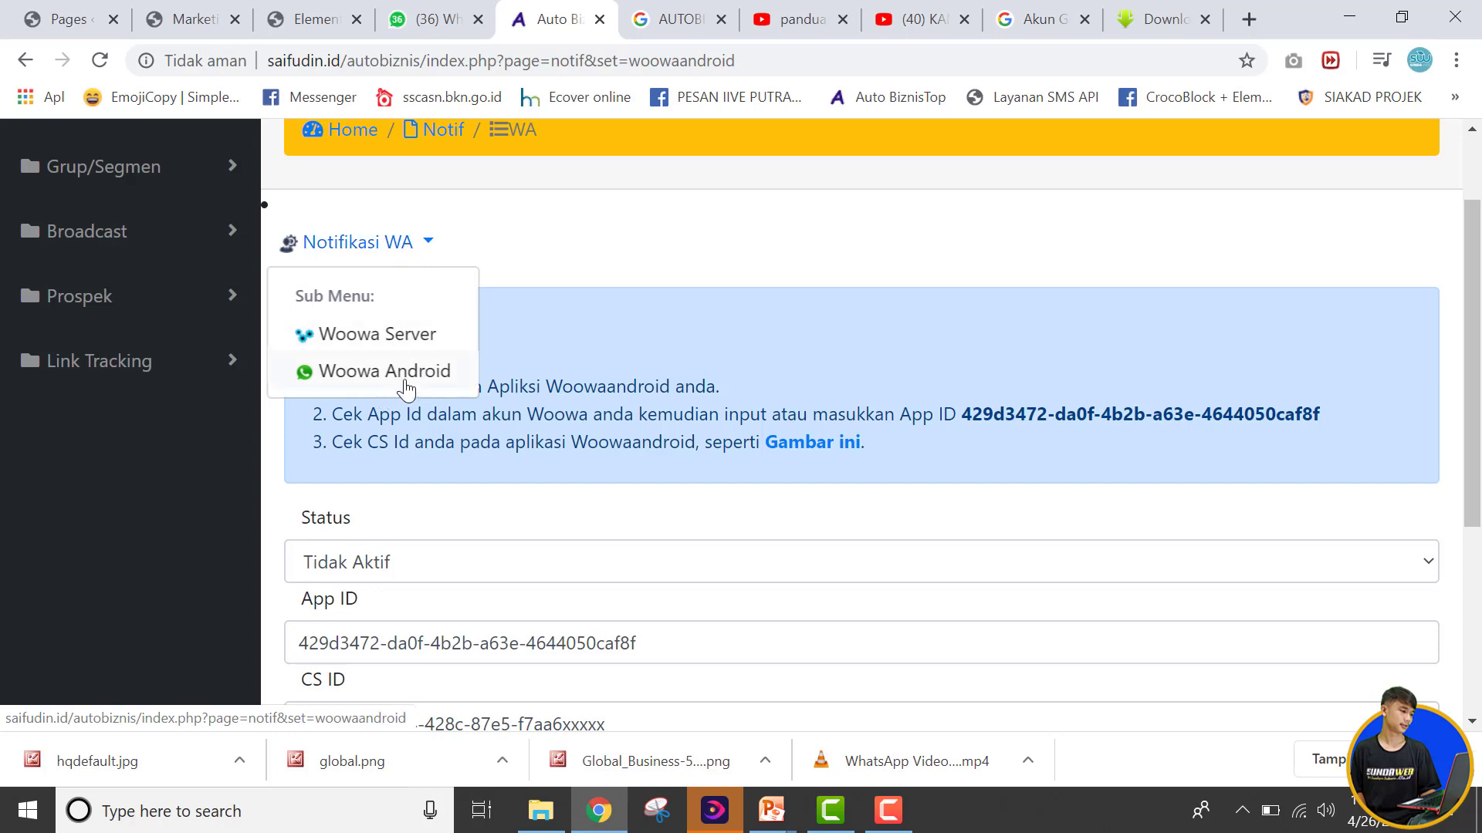
pyautogui.click(595, 341)
pyautogui.scroll(2, 595, 344)
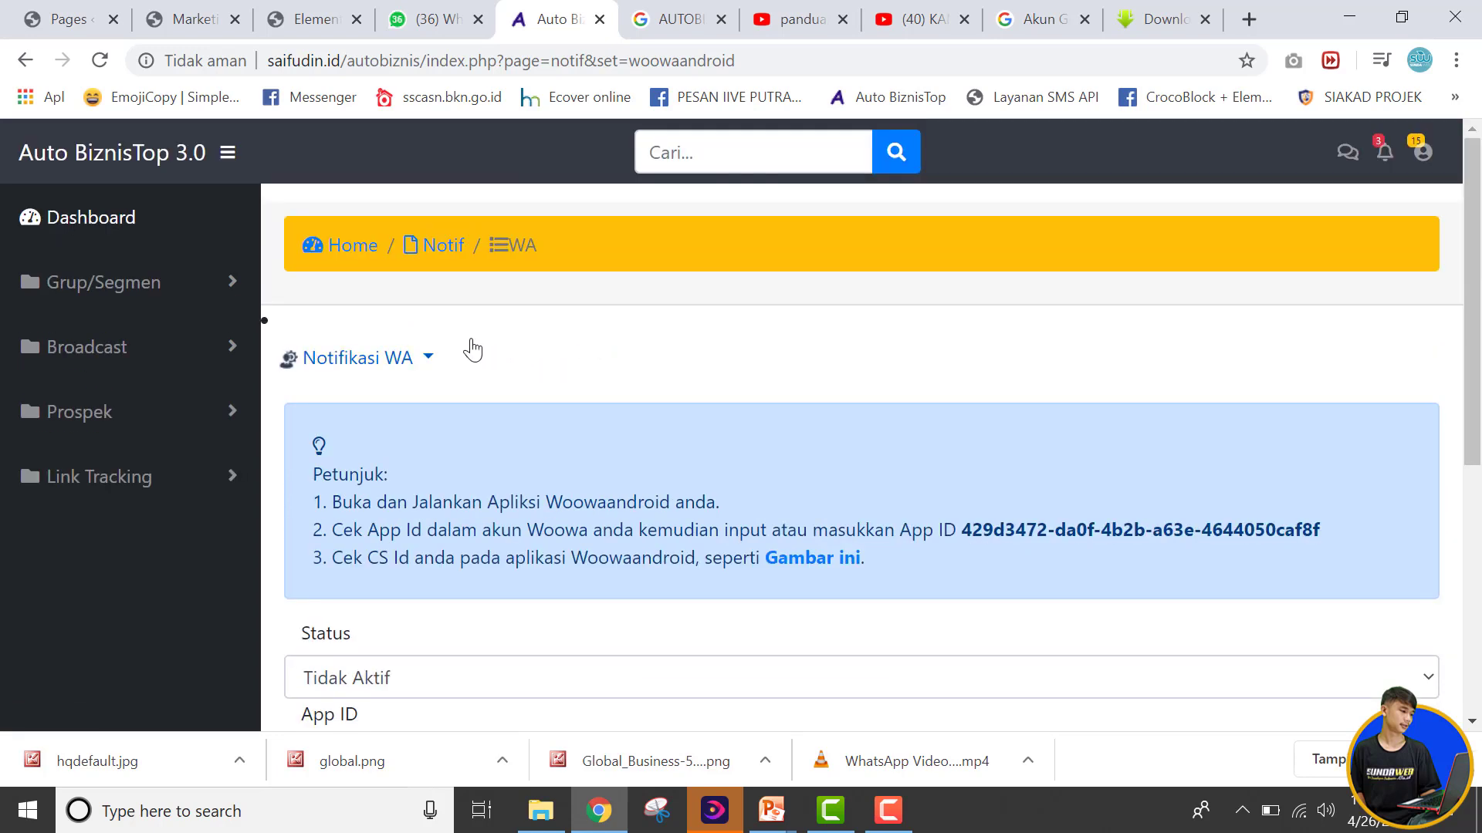
pyautogui.click(428, 358)
pyautogui.click(976, 347)
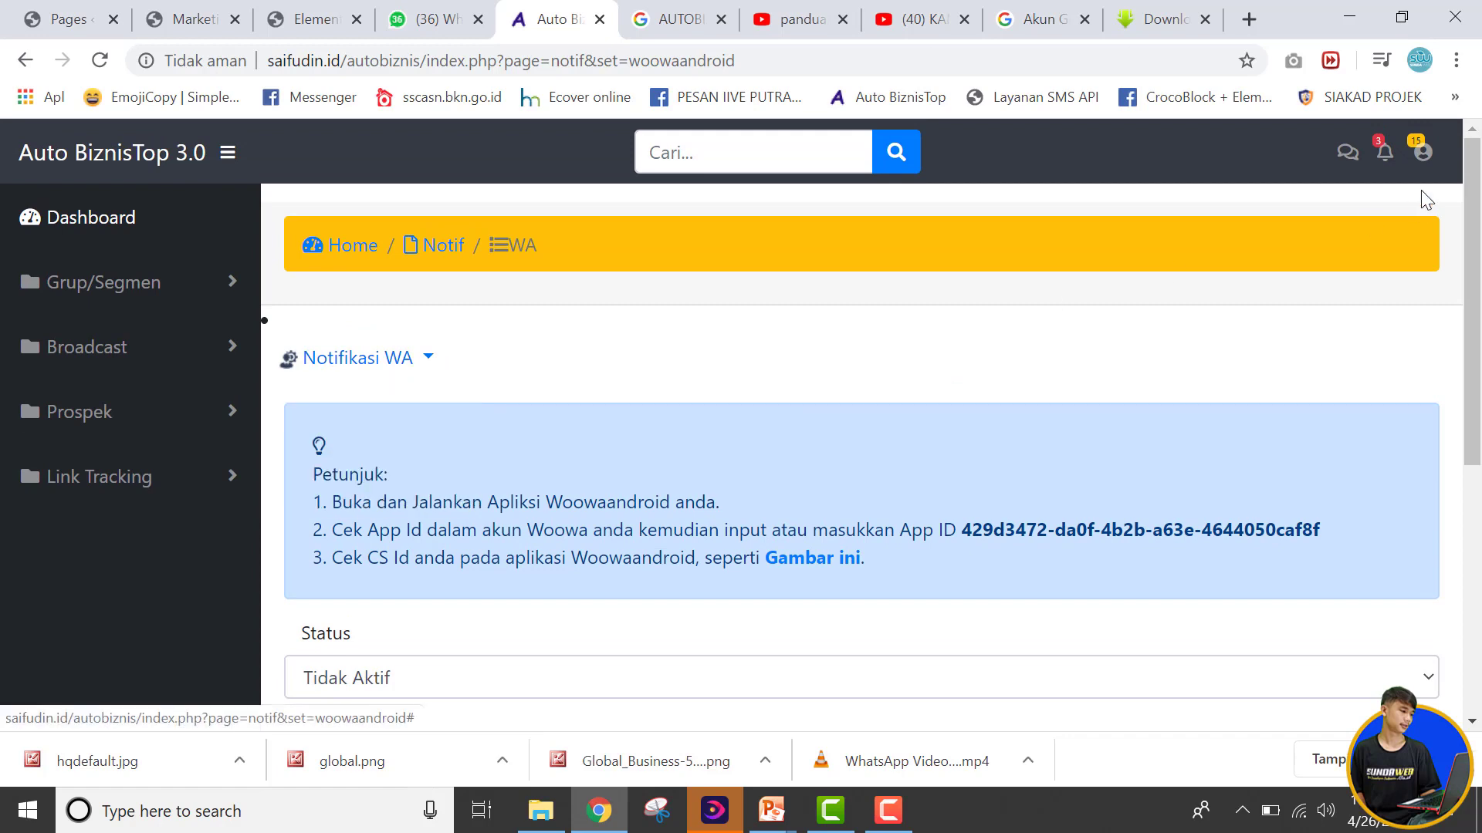
# - Open the Bonus Produk page and examine its usage instructions and the table of downloadable digital products
pyautogui.click(1421, 153)
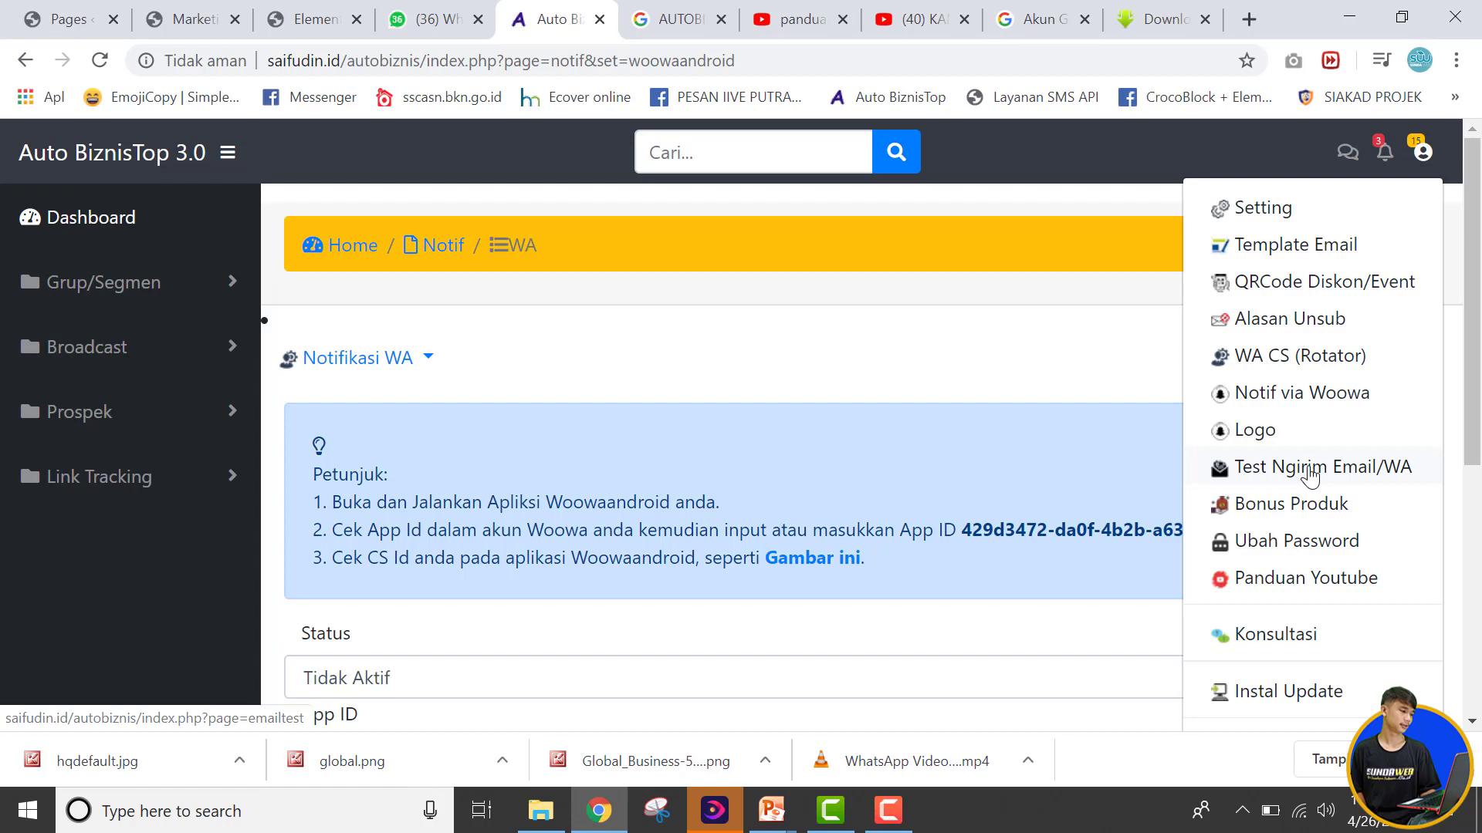
pyautogui.click(1320, 509)
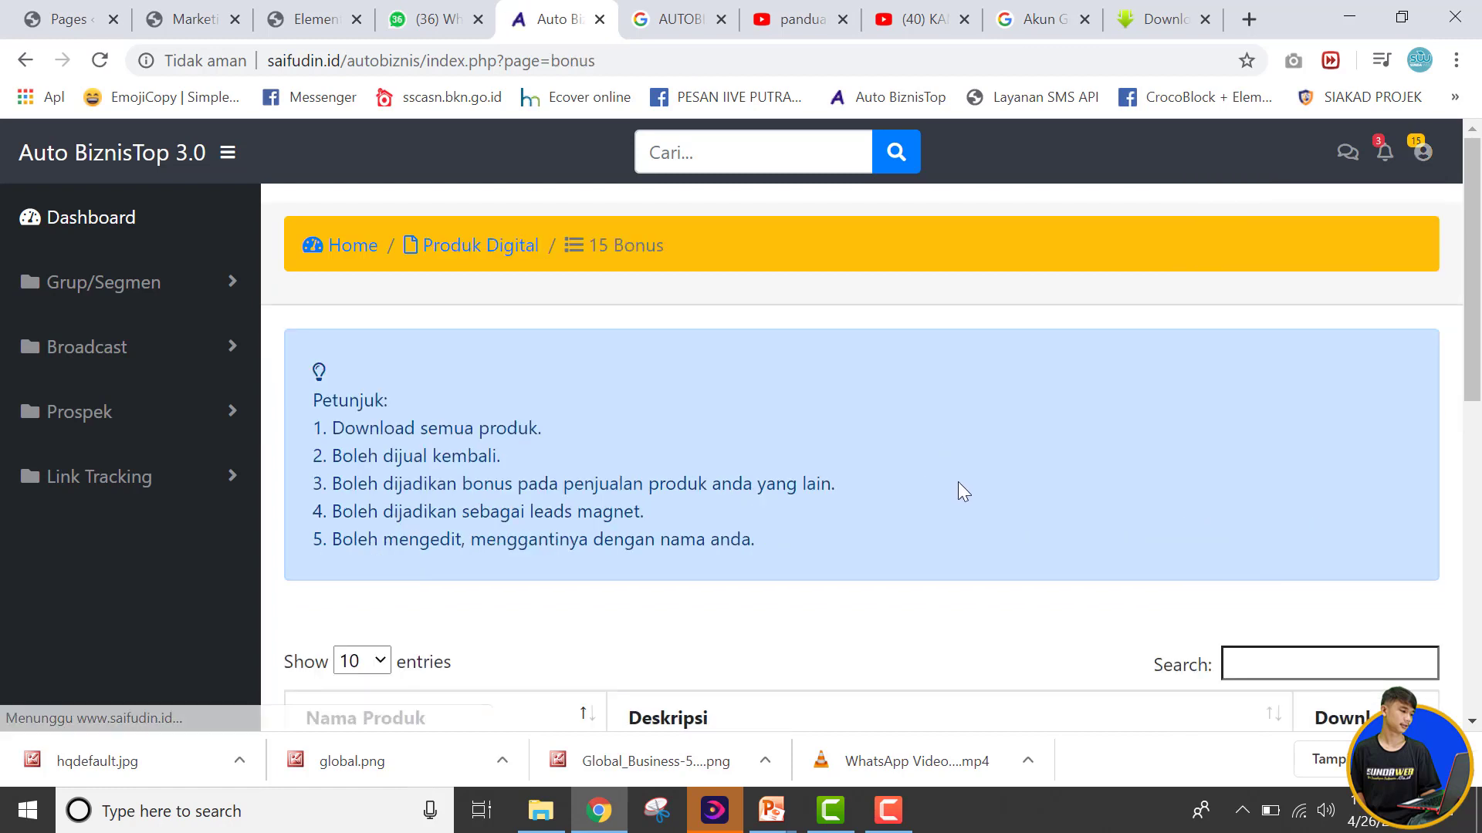
pyautogui.scroll(-6, 957, 482)
pyautogui.scroll(2, 794, 413)
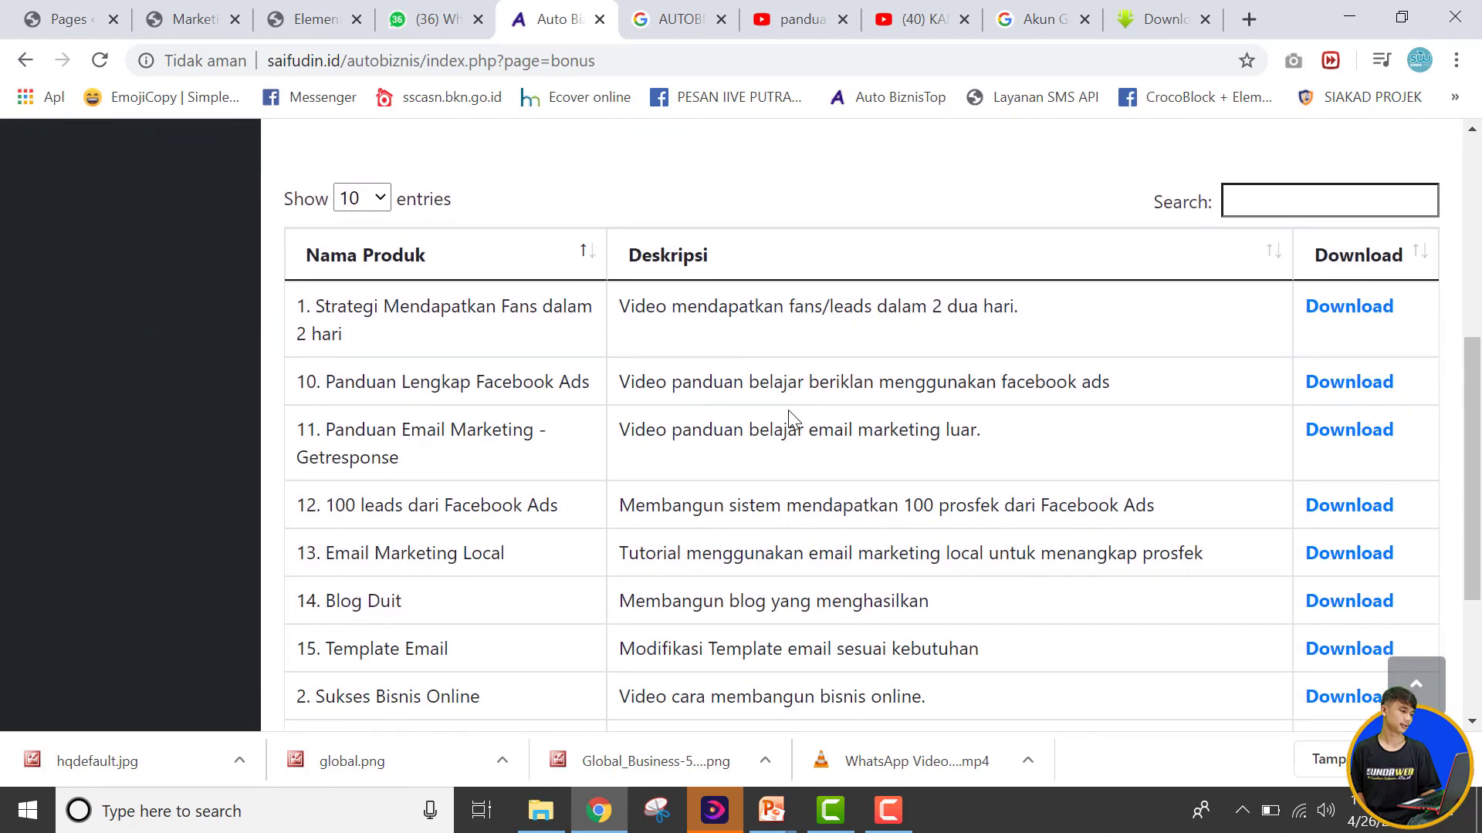
pyautogui.scroll(-3, 779, 420)
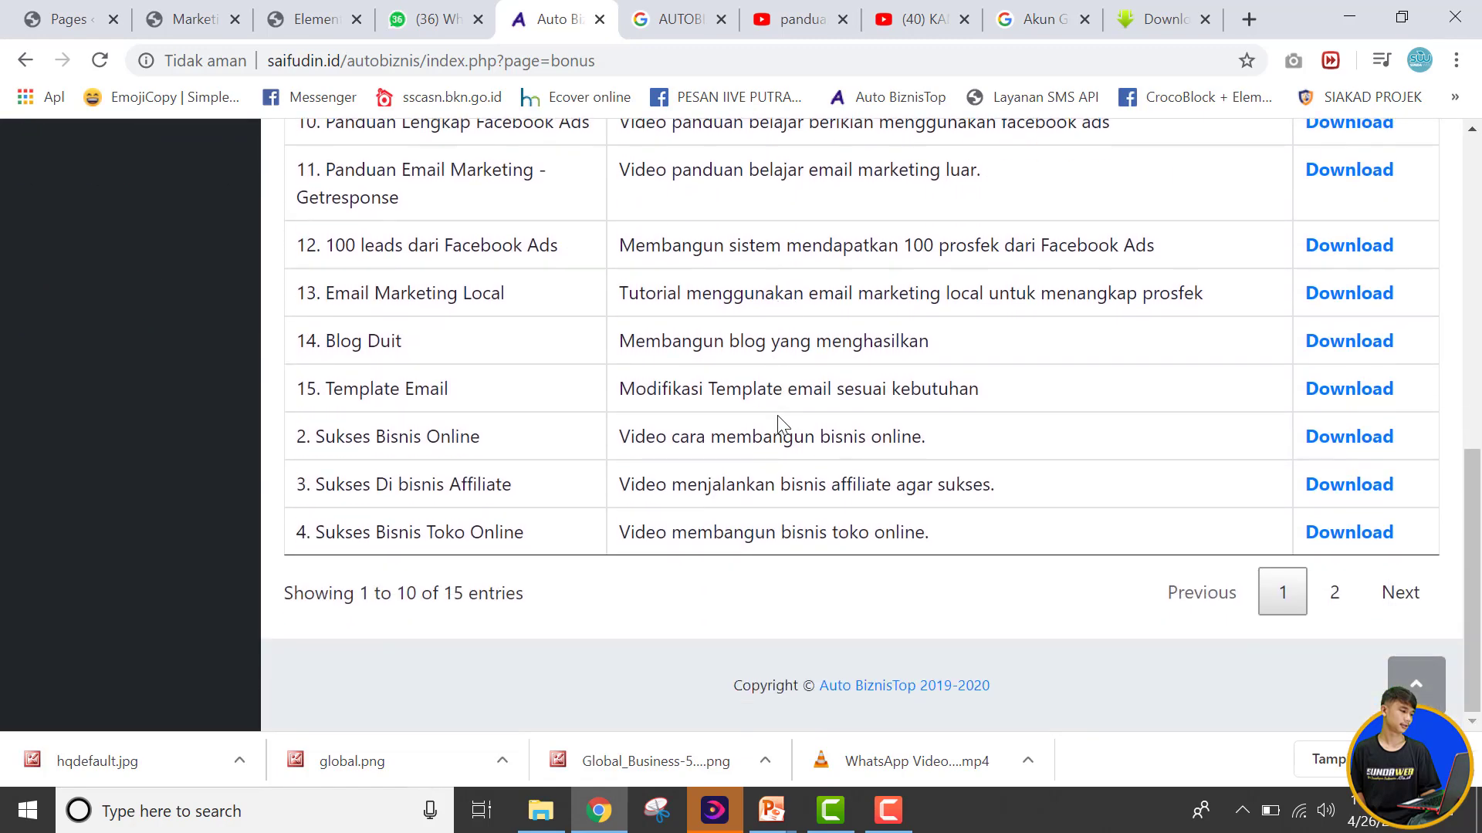
pyautogui.scroll(8, 778, 421)
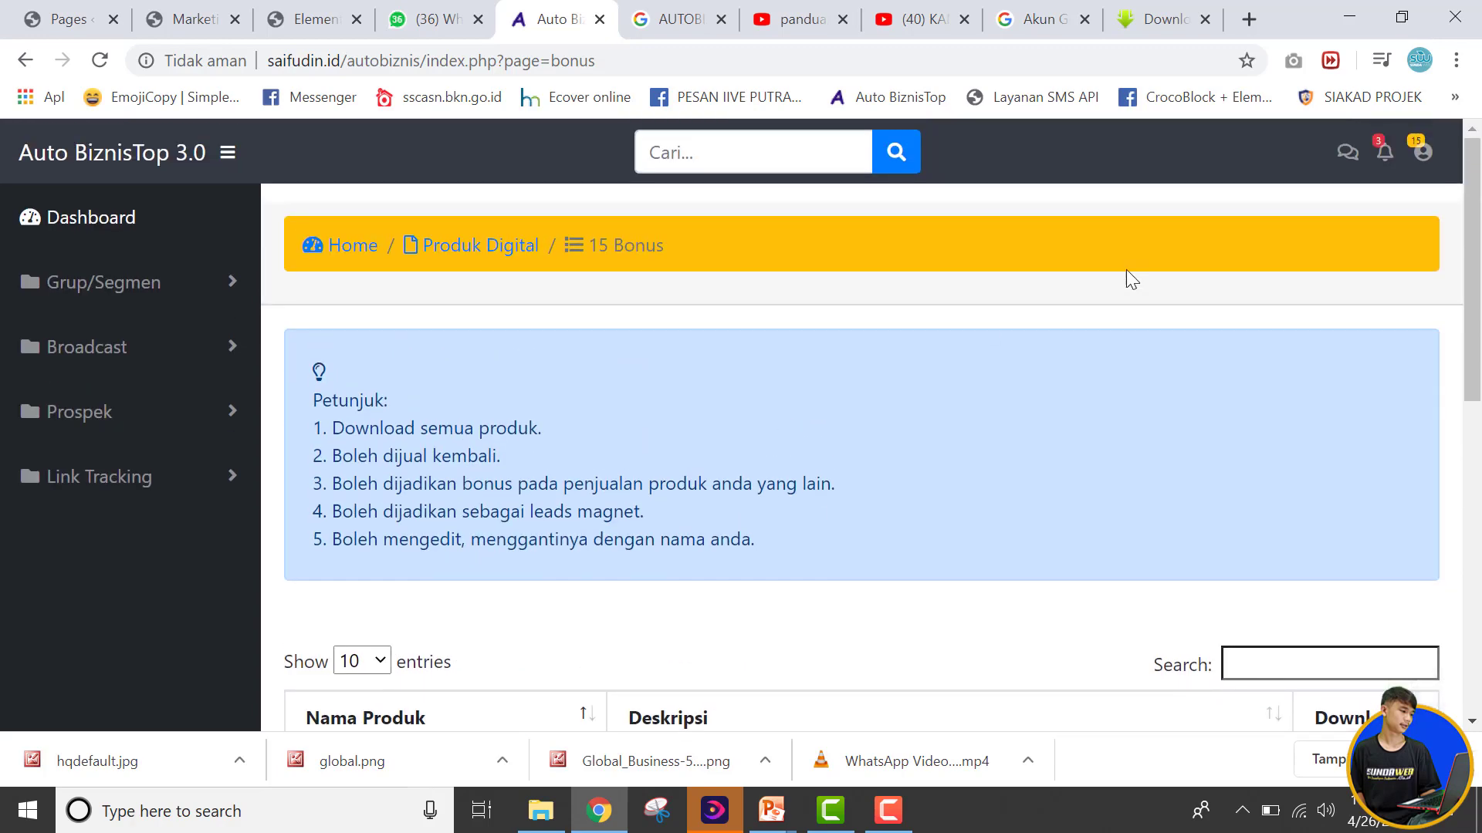
# - Review the remaining account options down to Instal Update and Keluar, and close the list without choosing any
pyautogui.click(1423, 154)
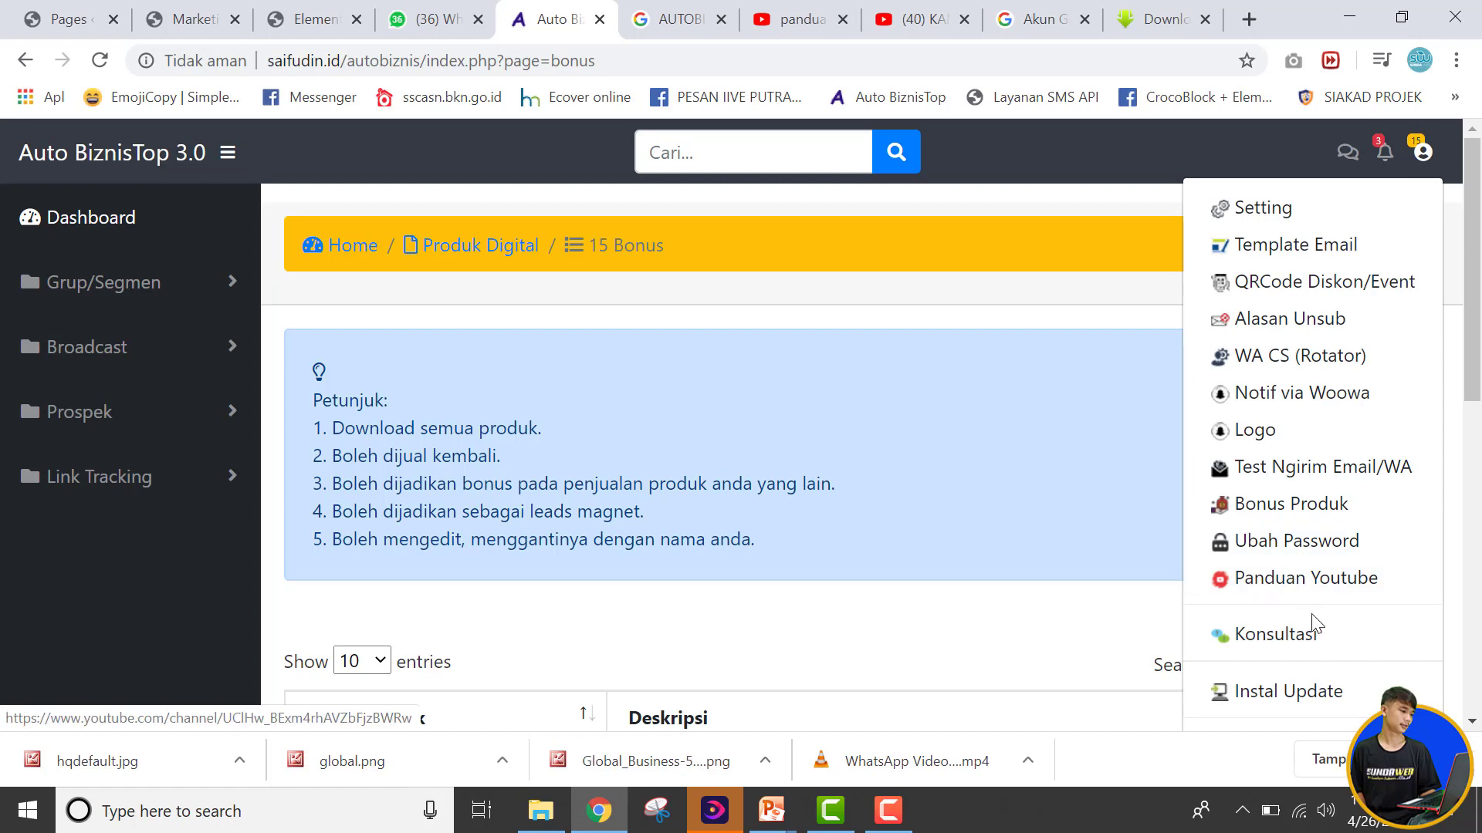
pyautogui.scroll(-1, 1318, 633)
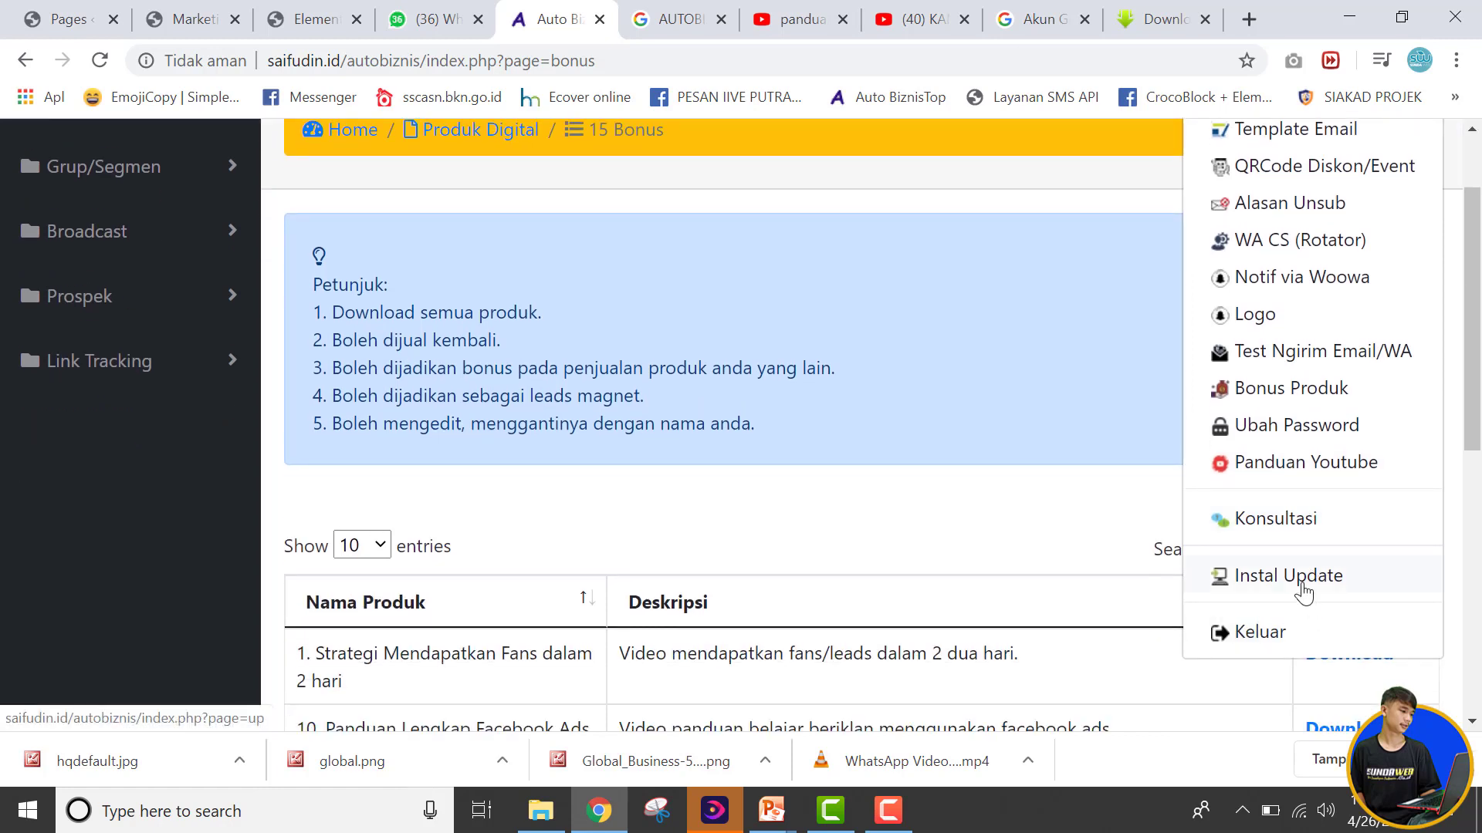
pyautogui.scroll(1, 1306, 598)
pyautogui.click(1033, 375)
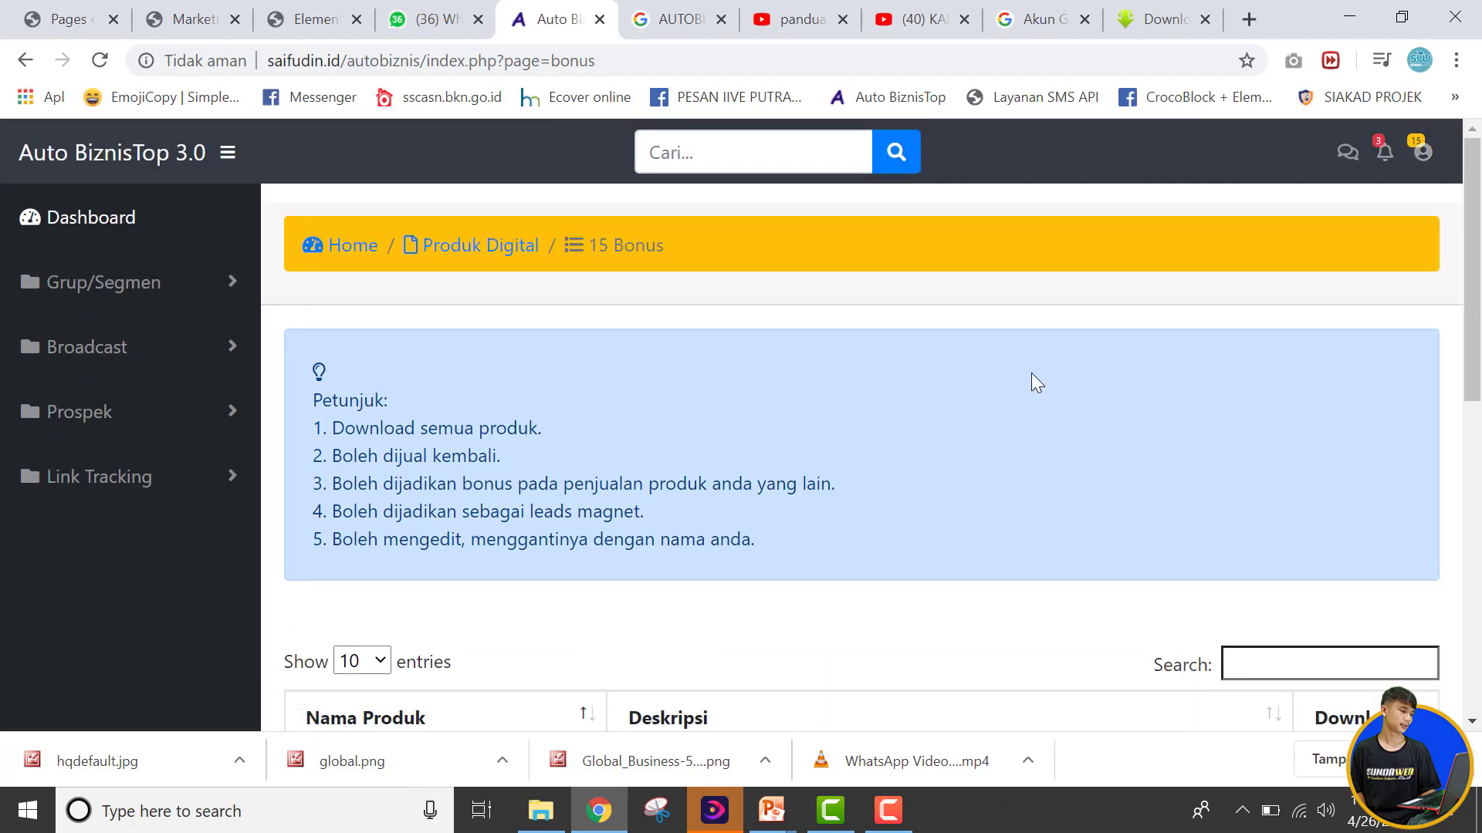
# - Switch to the PowerPoint slide show displaying the Fitur Utama Tool slide
pyautogui.click(772, 822)
pyautogui.click(853, 732)
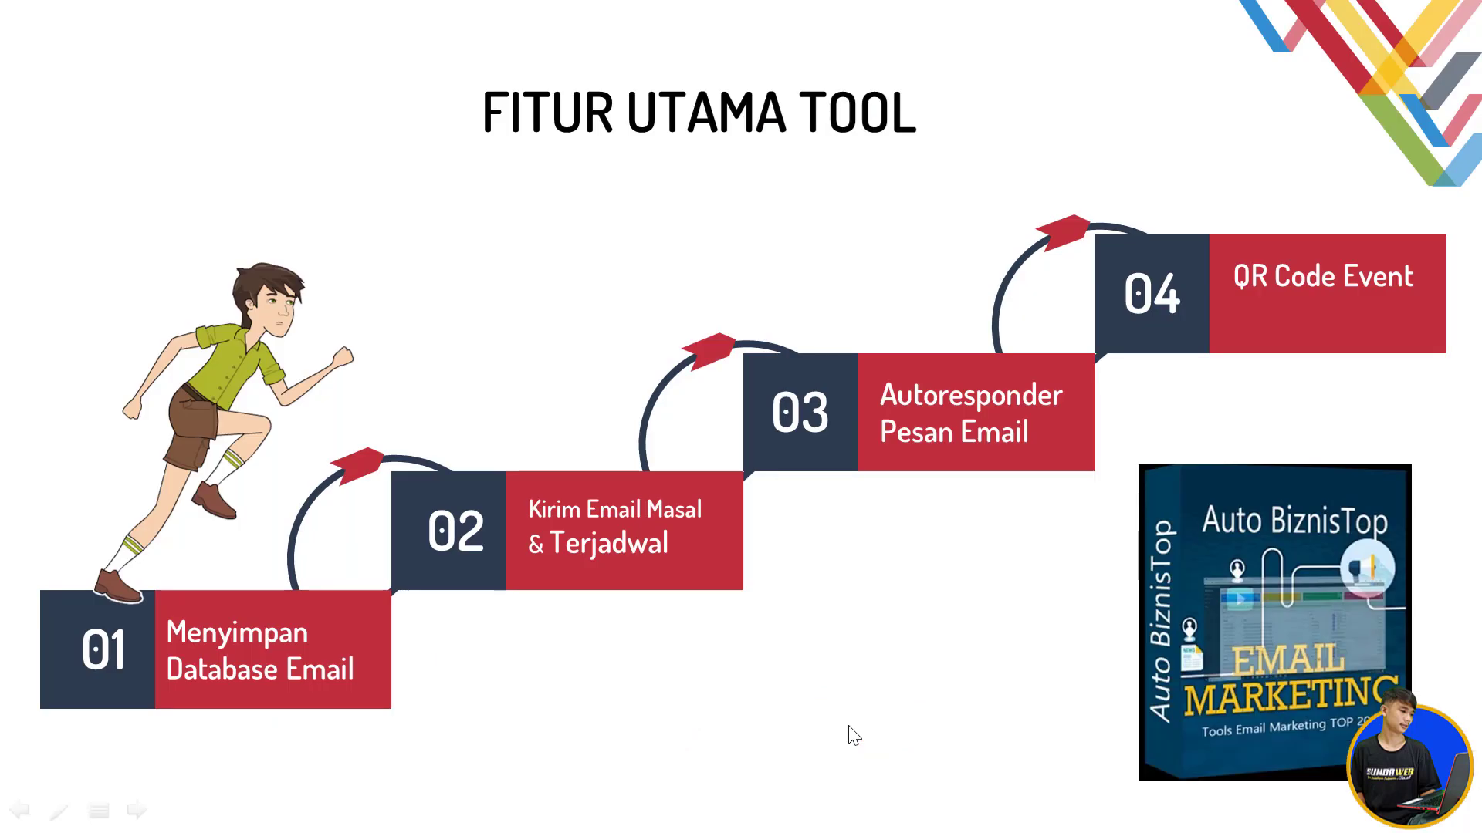